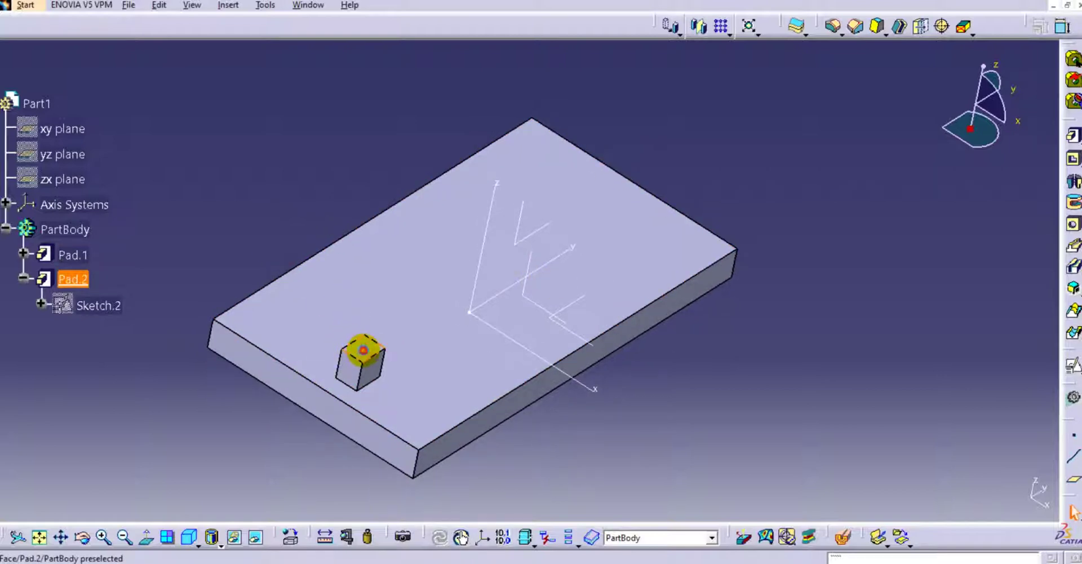
- Start a rectangular pattern with nothing preselected and compare its first and second direction settings
left_click(363, 350)
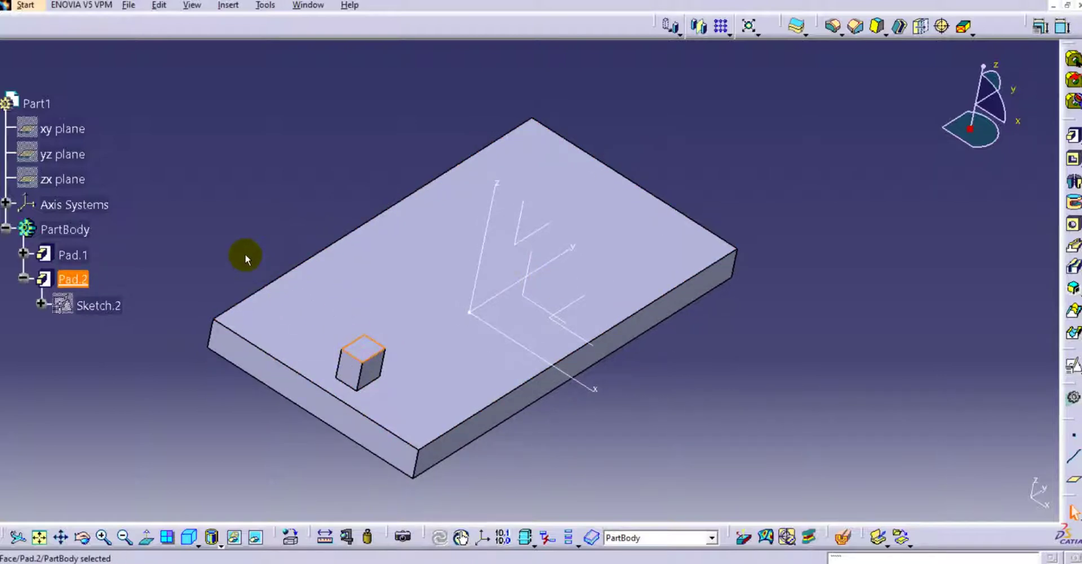
left_click(330, 218)
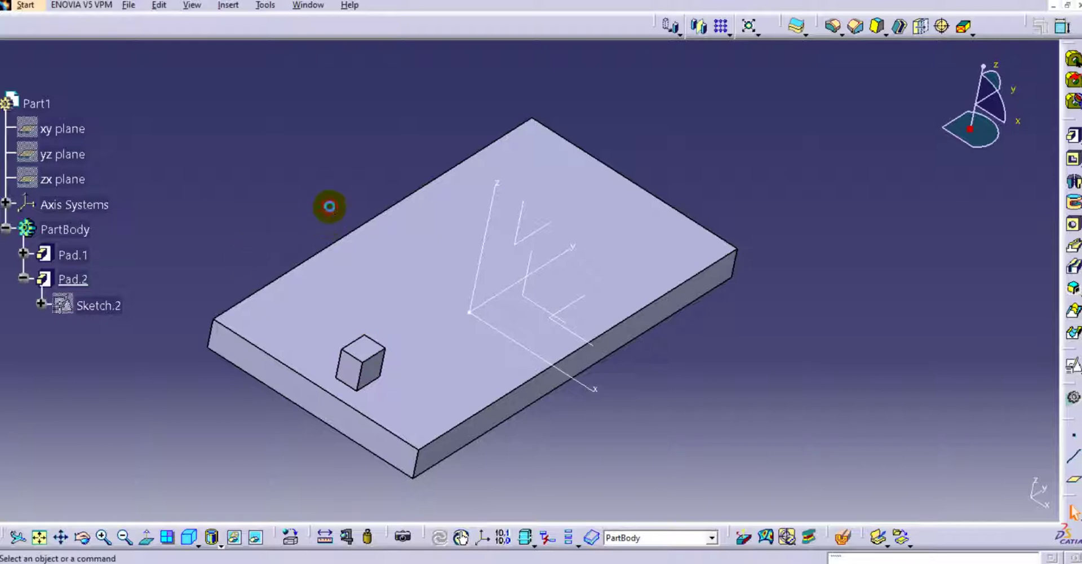
left_click(718, 27)
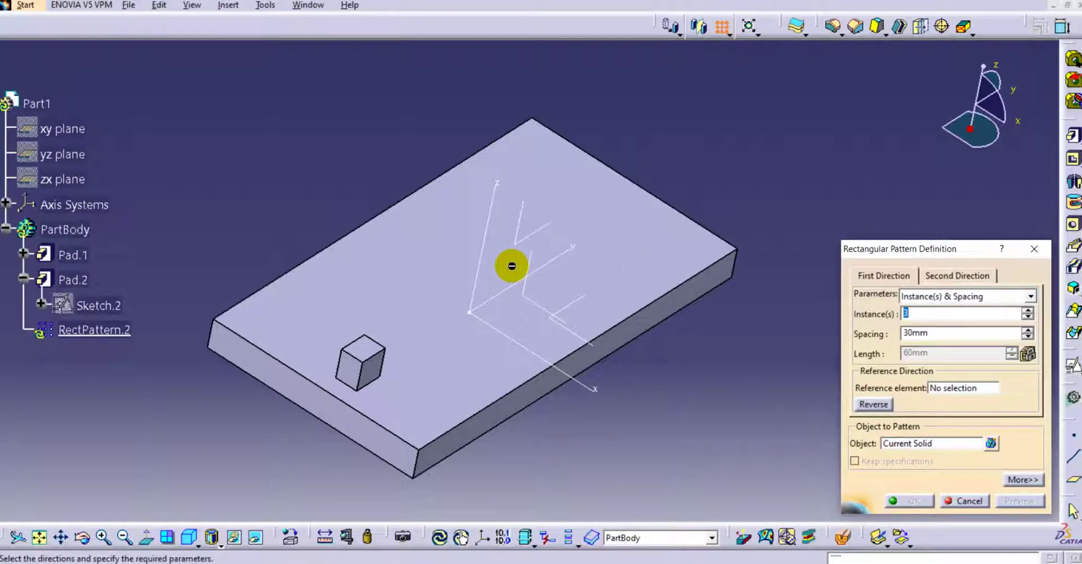
left_click(880, 275)
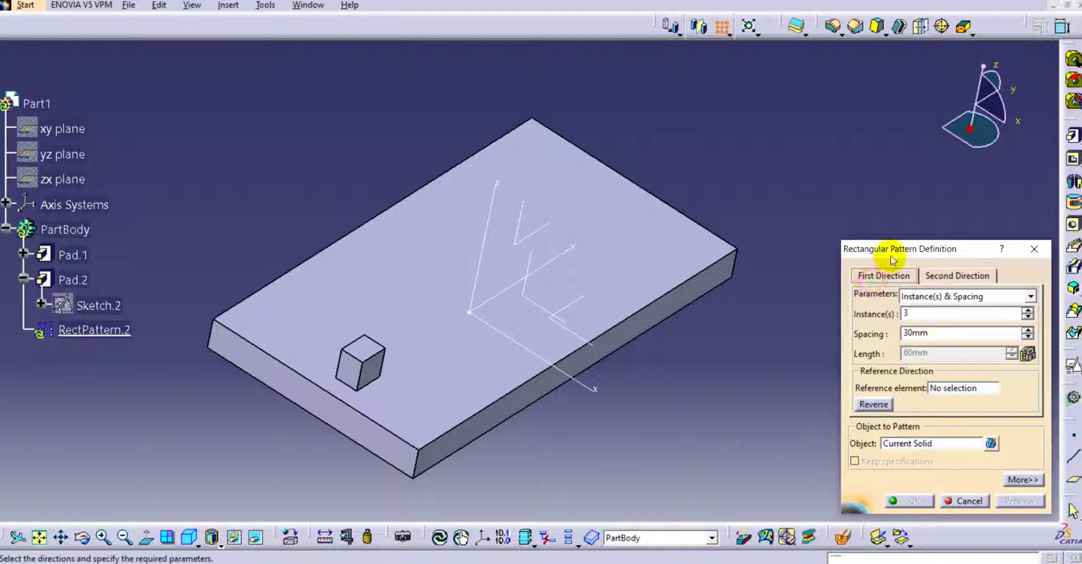
left_click_drag(892, 252, 865, 211)
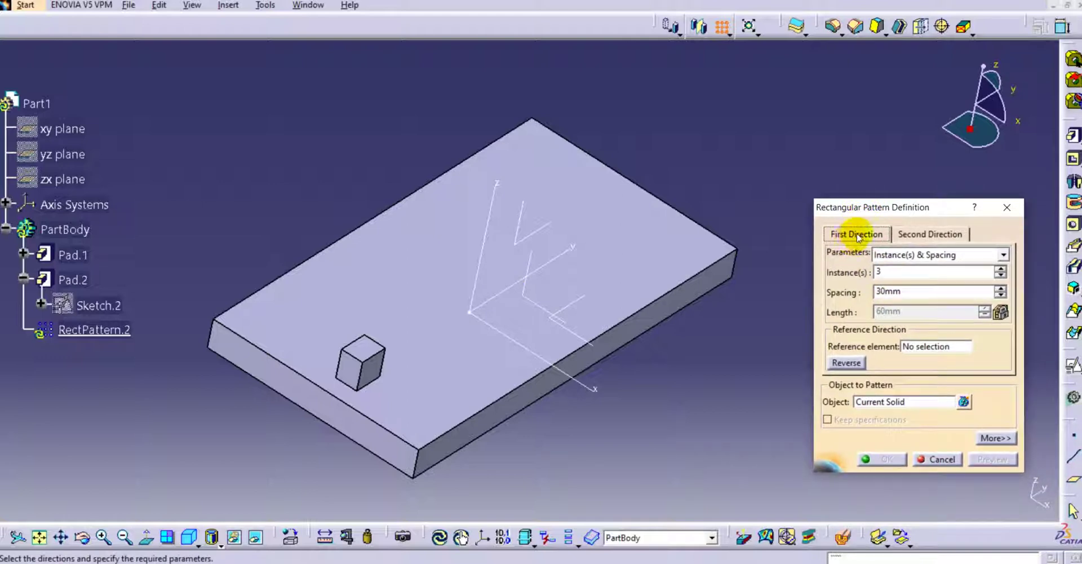
left_click(923, 238)
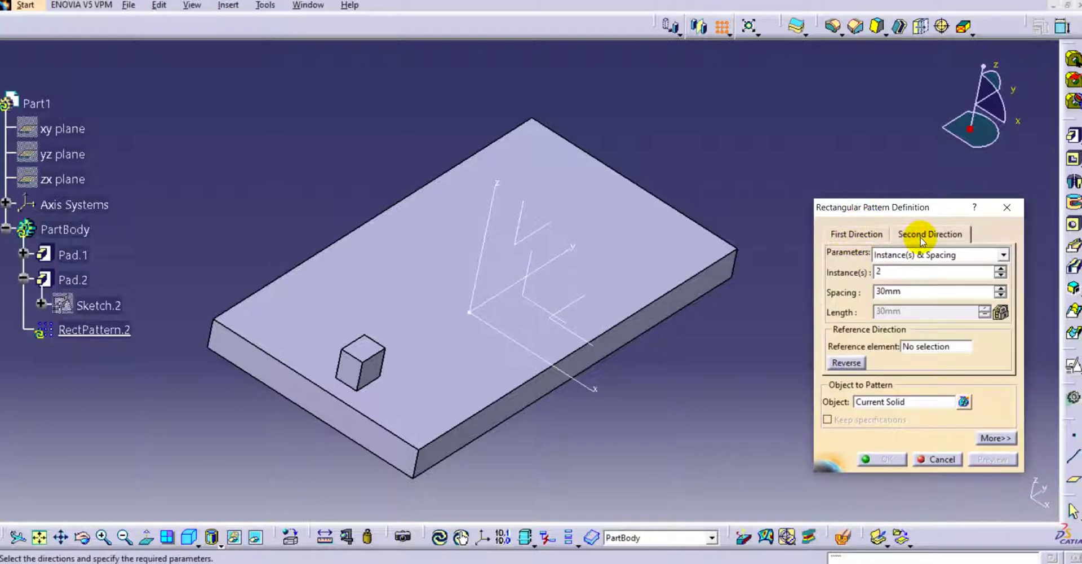
left_click(873, 235)
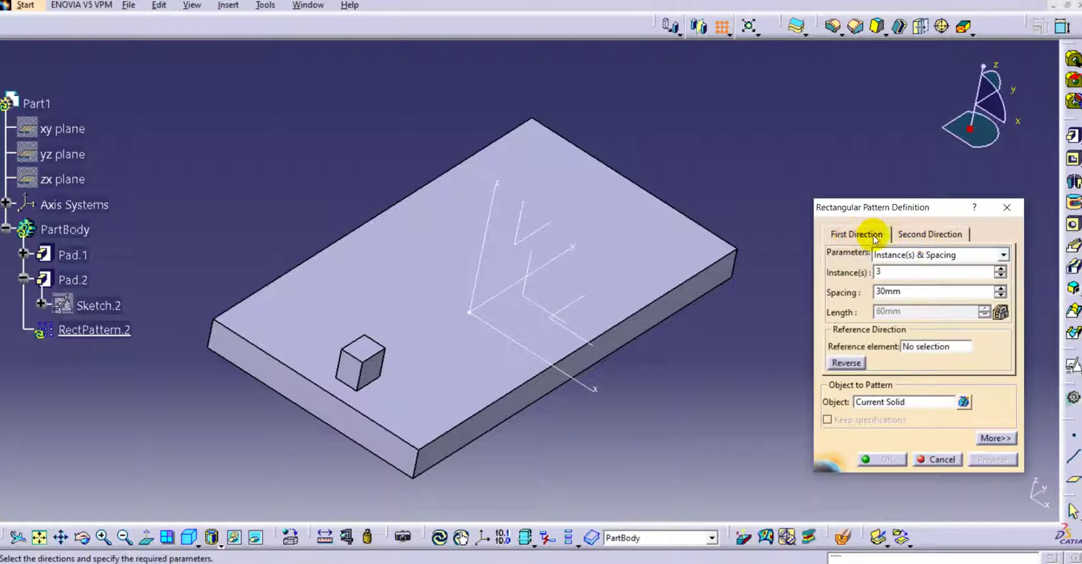
left_click(861, 234)
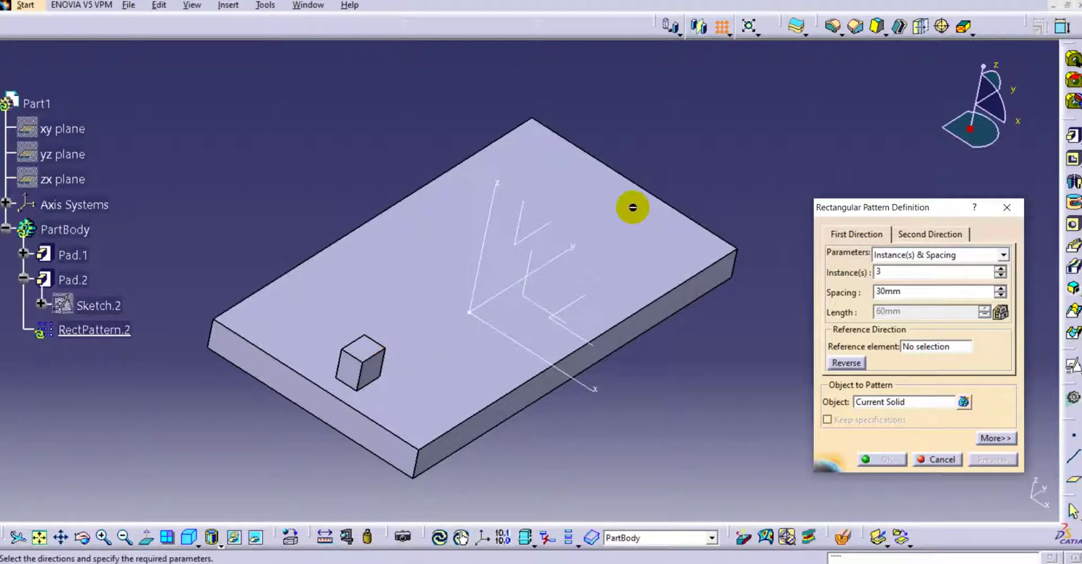
- Review the available parameter types and define the pattern's first direction by Instance(s) & Length
left_click(881, 255)
left_click(850, 259)
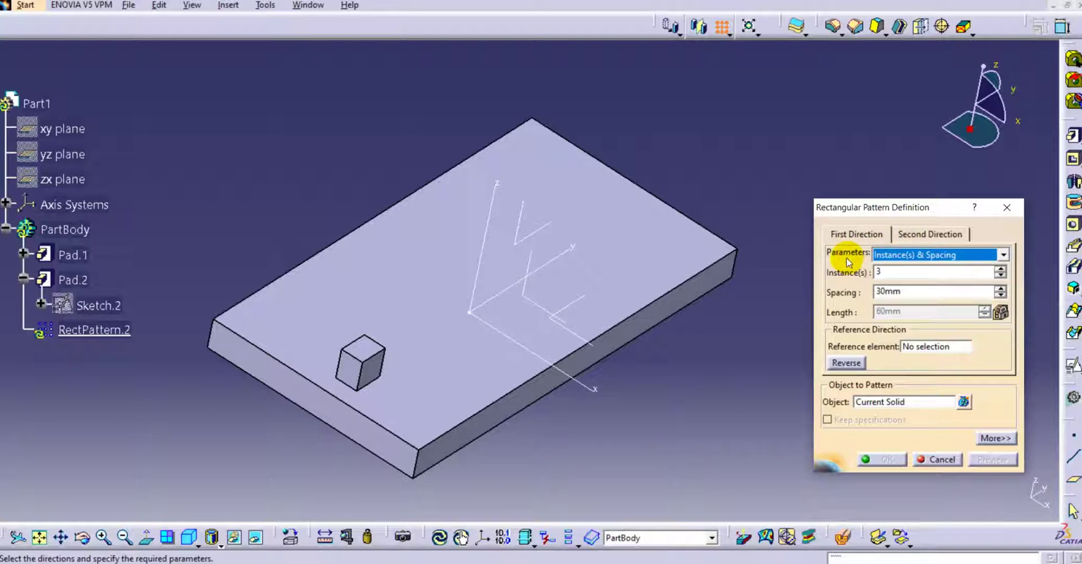
left_click(889, 254)
left_click(892, 269)
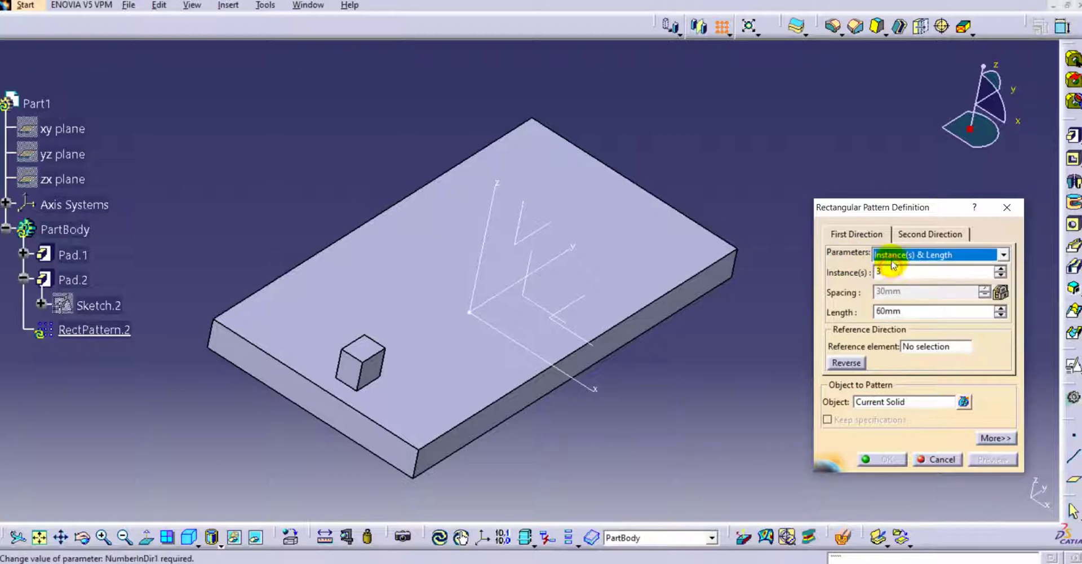
left_click(896, 259)
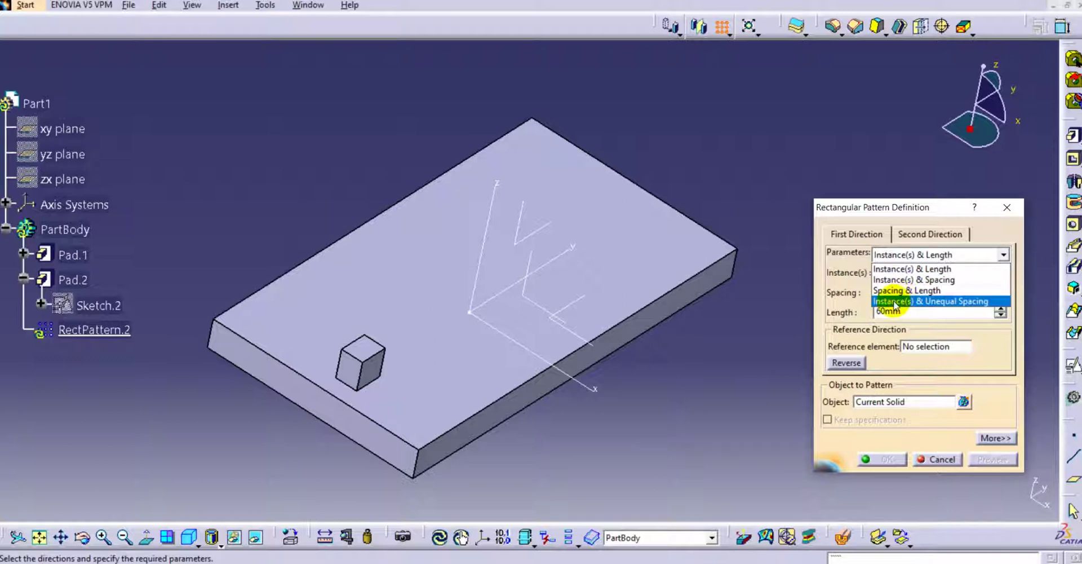
left_click(846, 288)
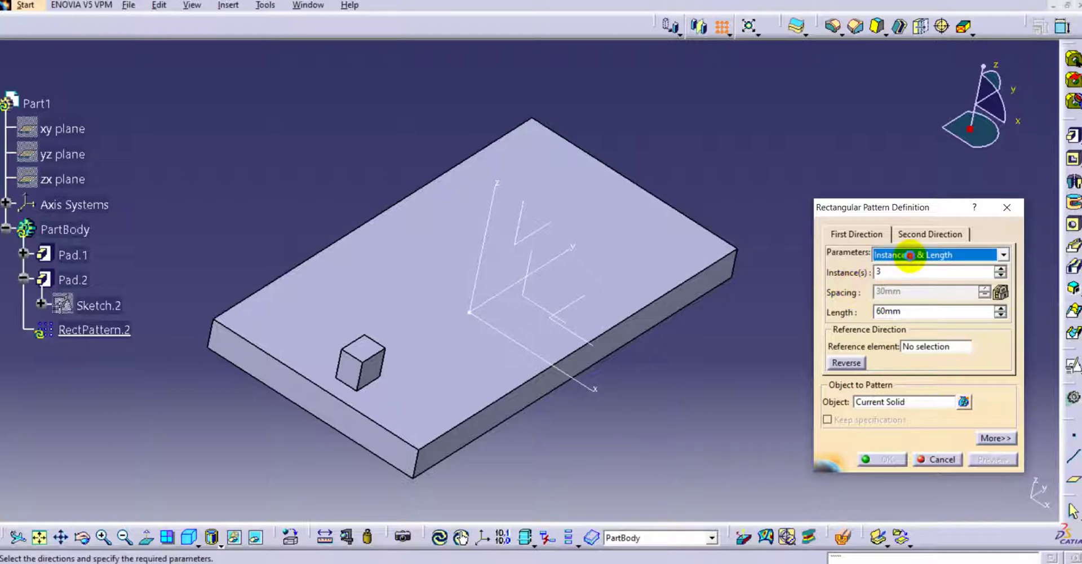
left_click(902, 255)
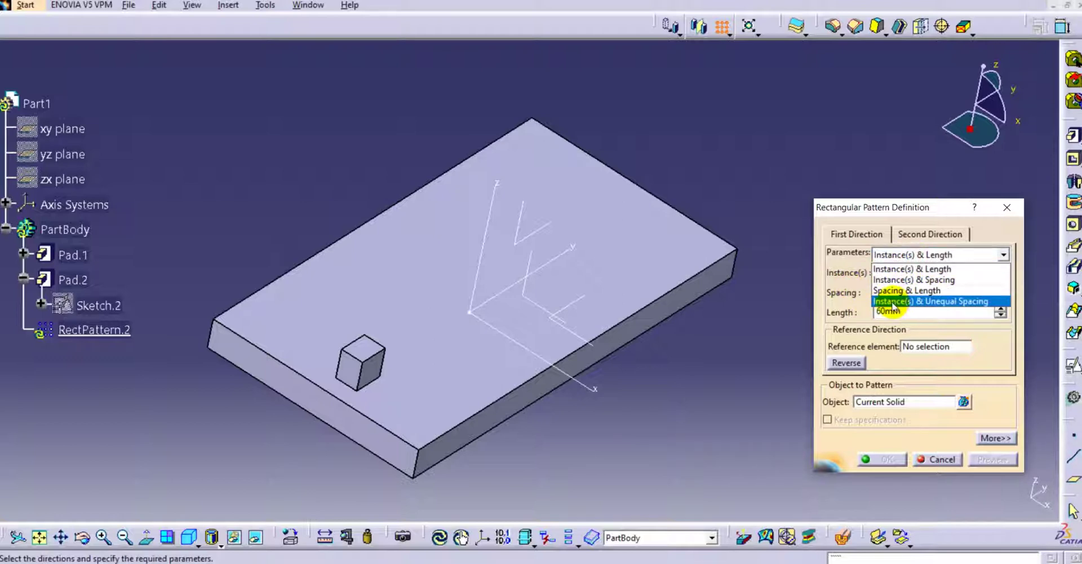
left_click(846, 277)
left_click(903, 255)
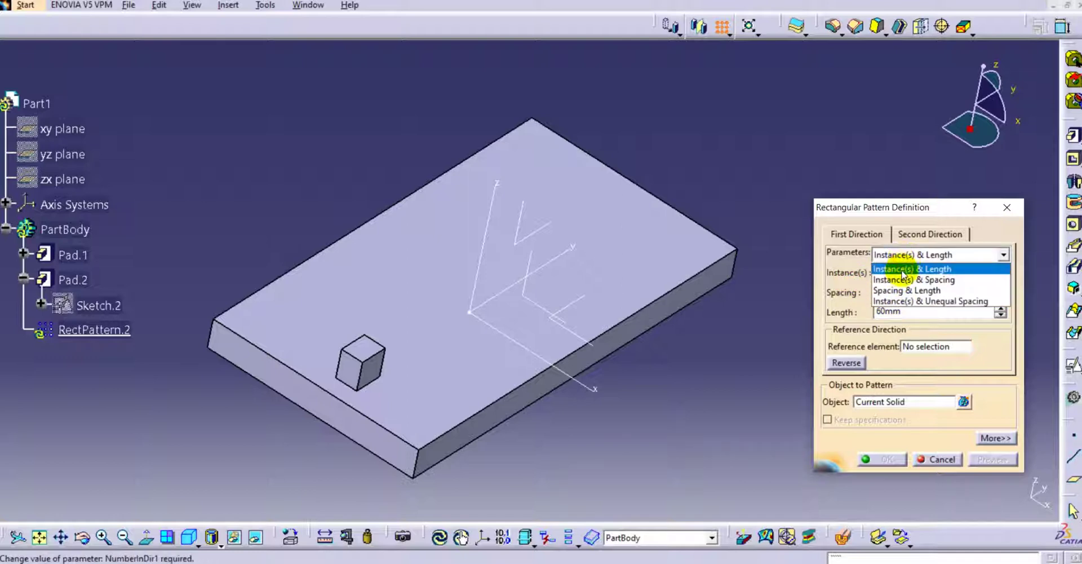
left_click(903, 262)
left_click(896, 269)
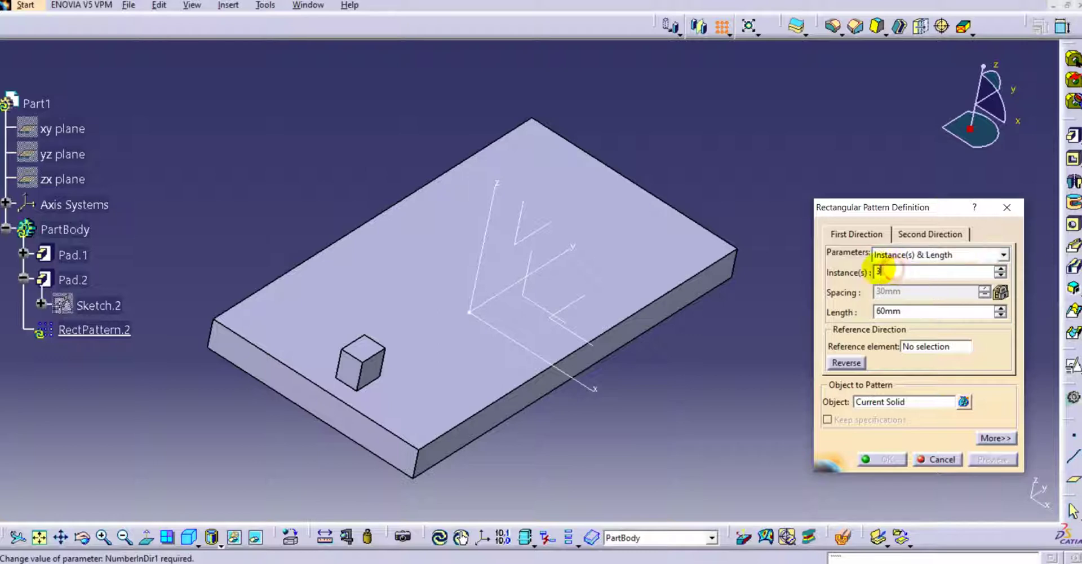
double_click(877, 272)
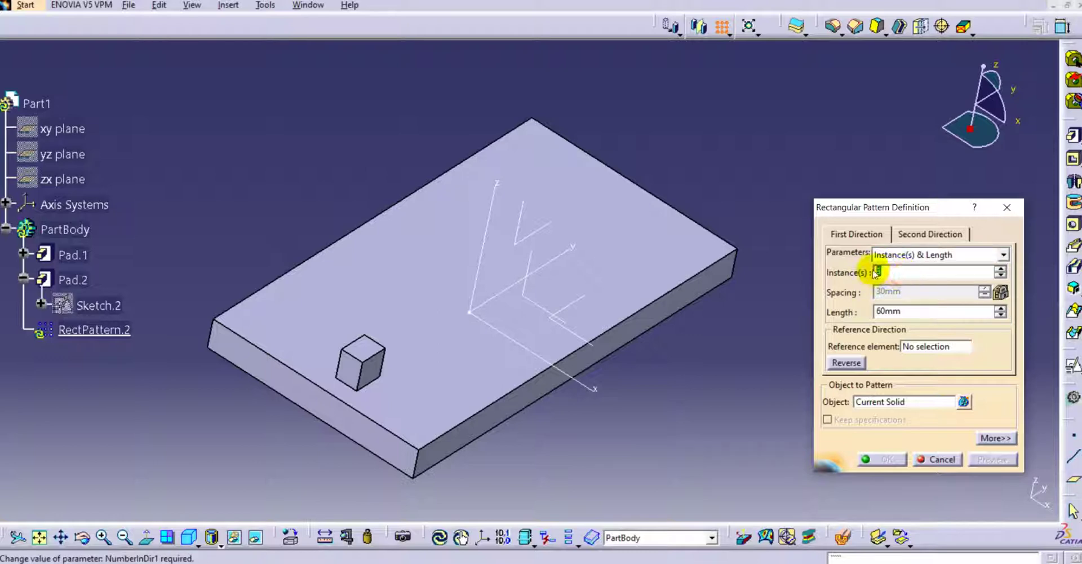
left_click_drag(908, 307, 869, 307)
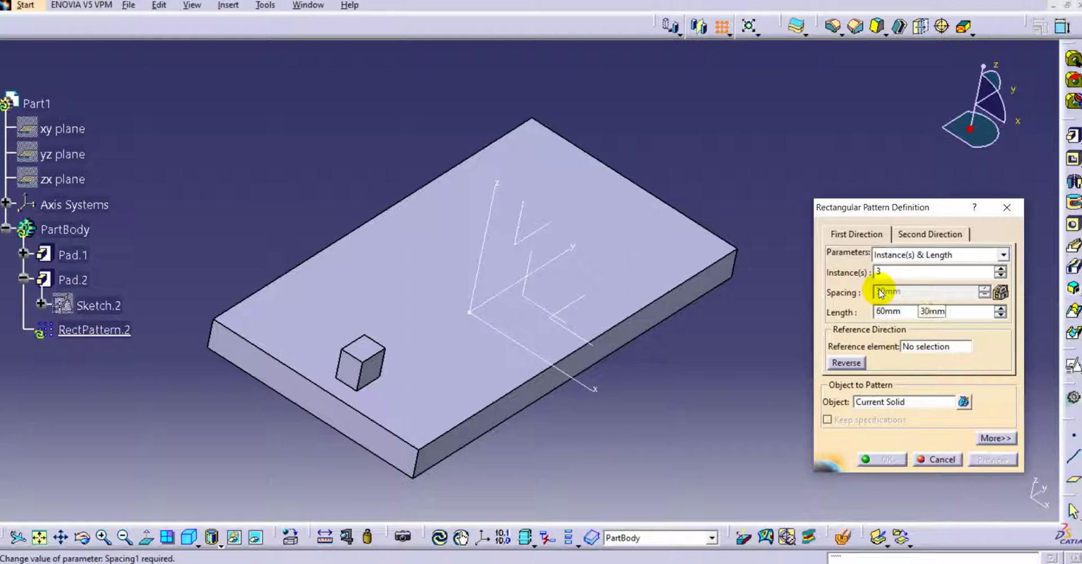
- Set the X Axis as the first direction's reference and choose the small block Pad.2 as the object to pattern
left_click(937, 346)
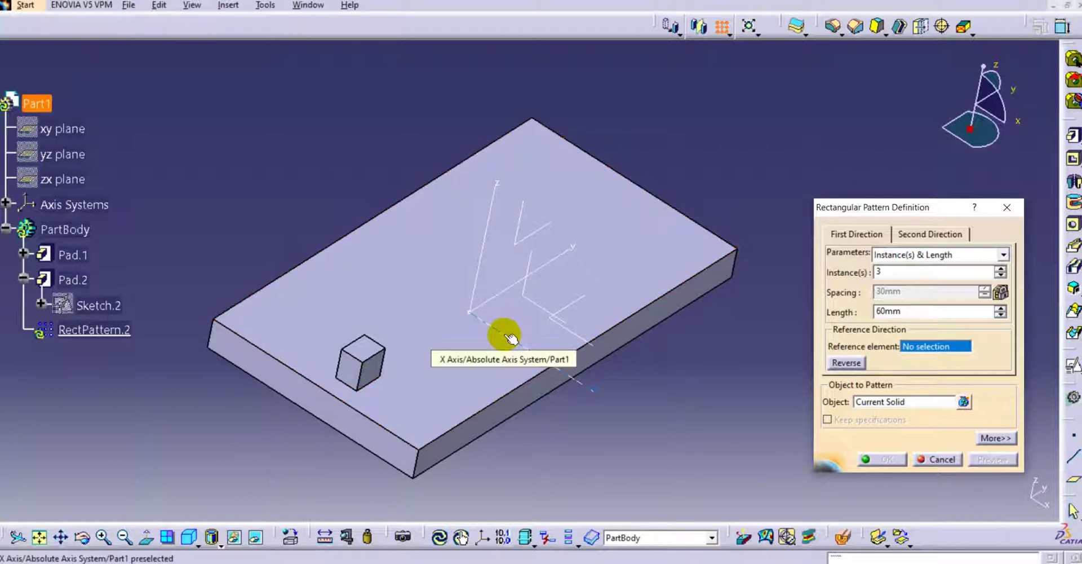
right_click(934, 350)
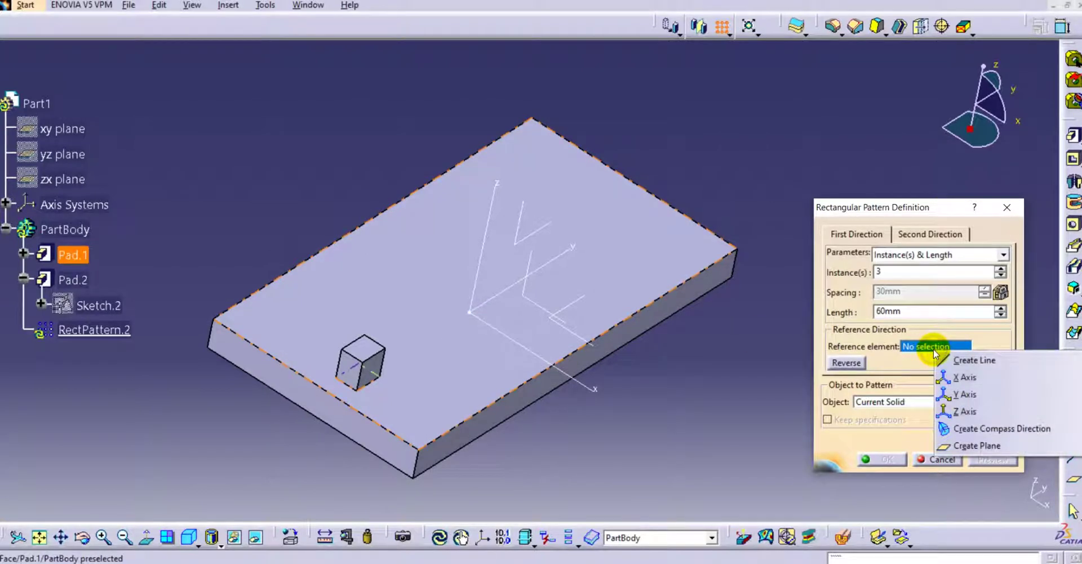
left_click(958, 376)
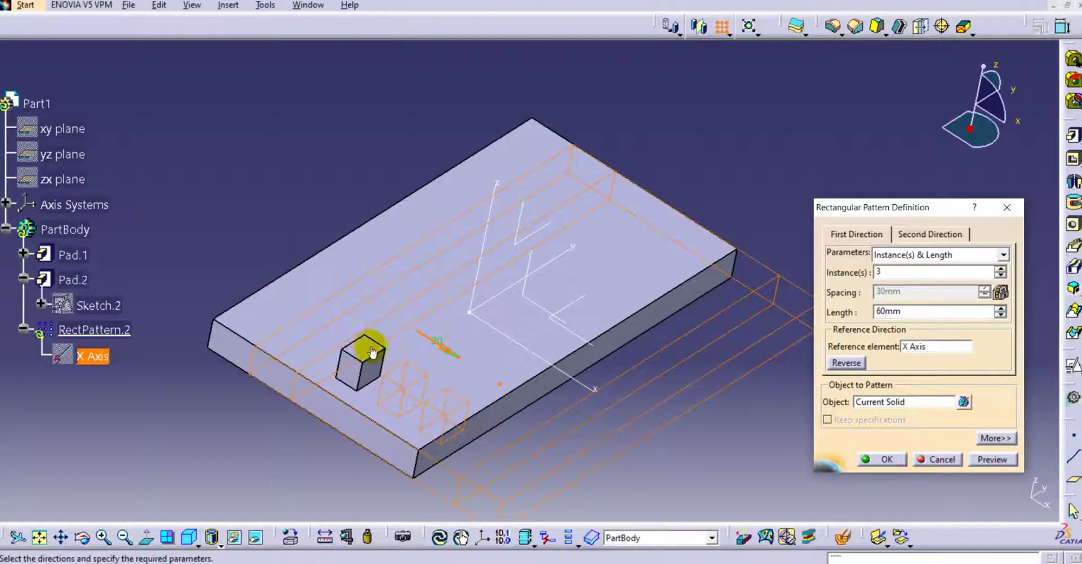
left_click(899, 403)
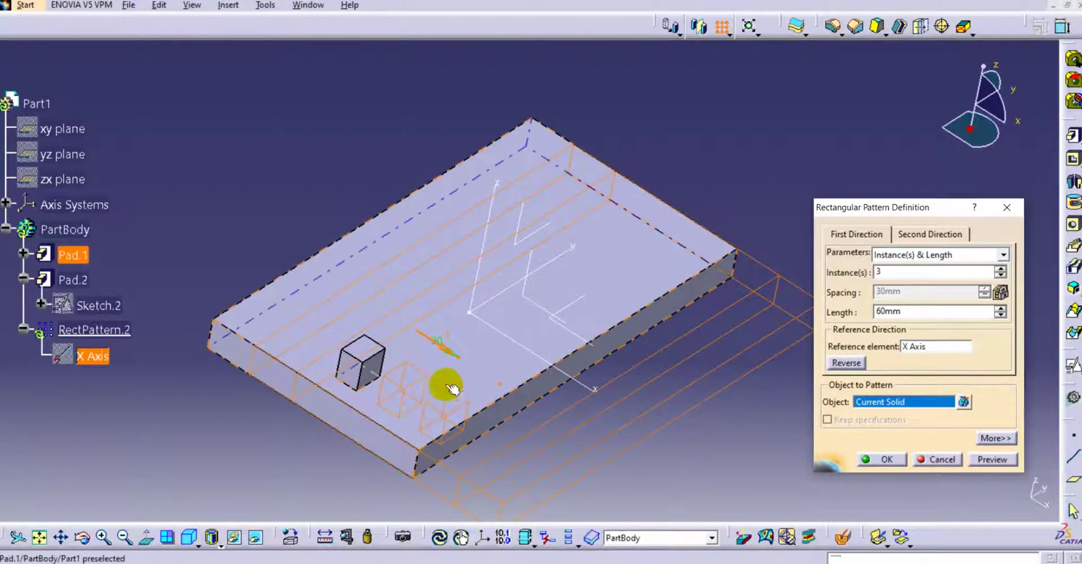
left_click(382, 366)
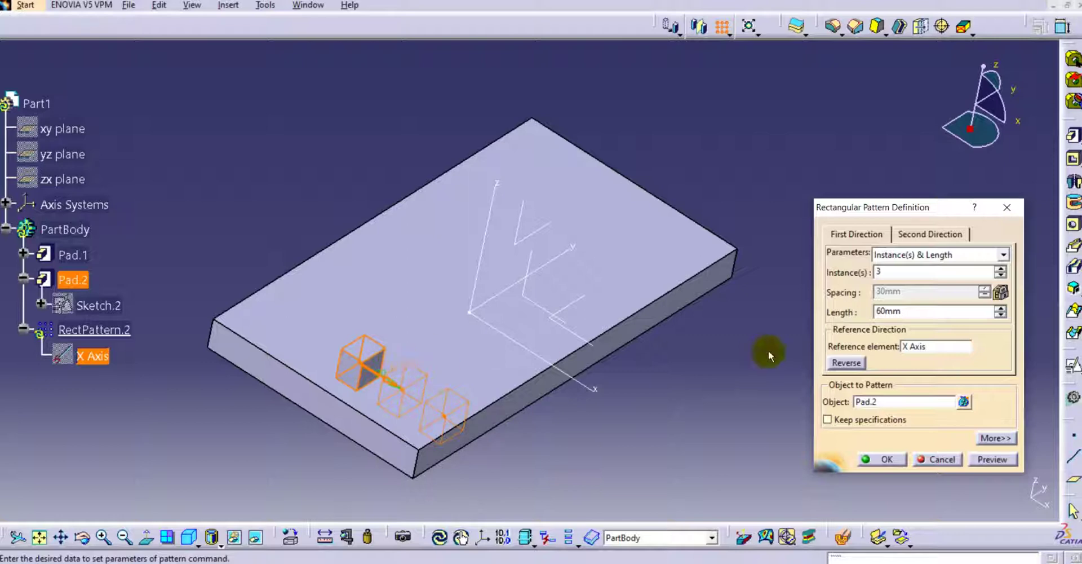
double_click(892, 271)
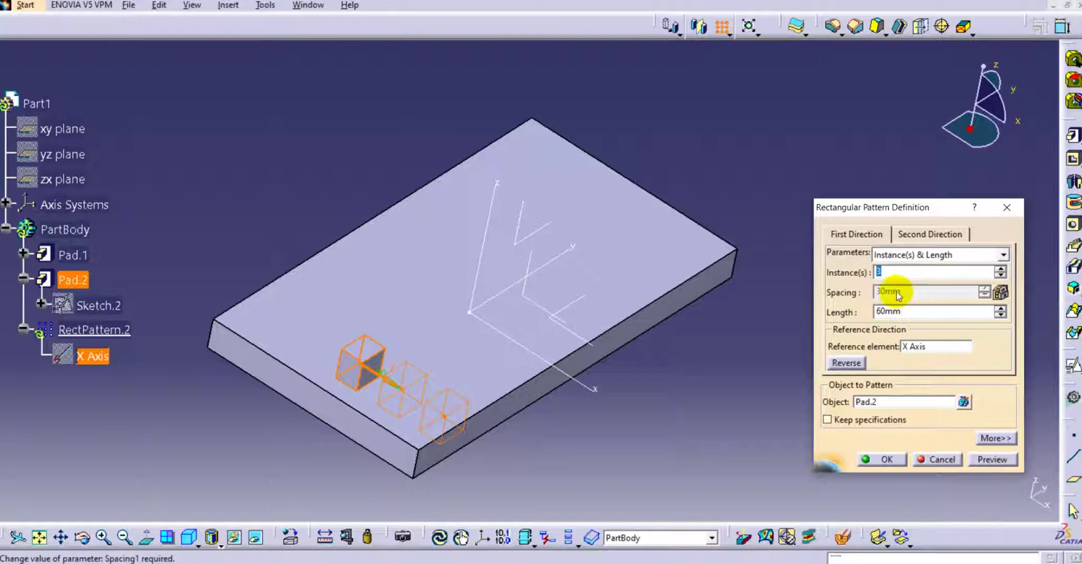
left_click_drag(908, 310, 885, 306)
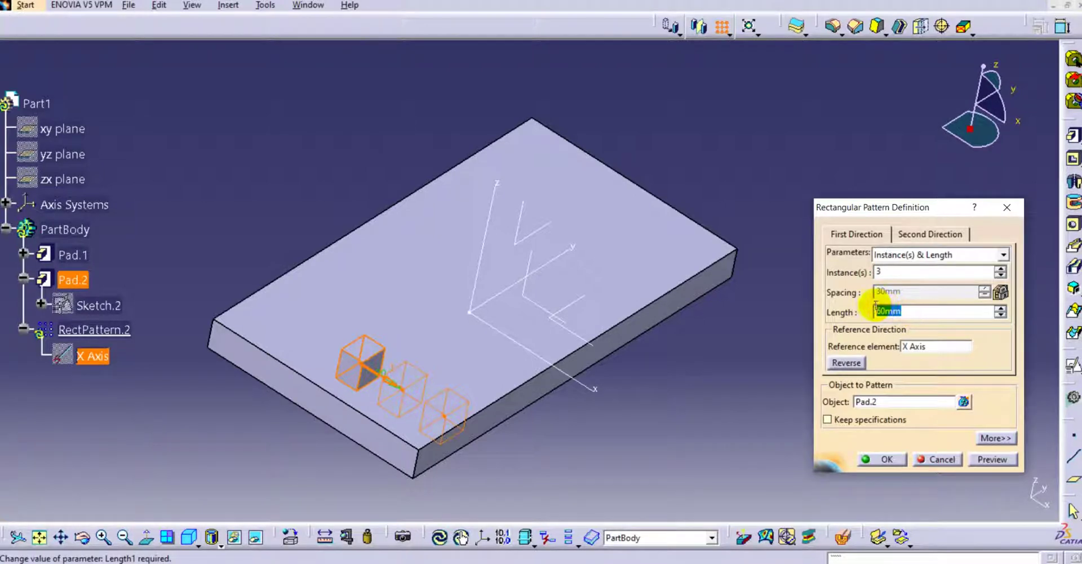
- Define the pattern's second direction by Instance(s) & Length with 5 instances
left_click(918, 236)
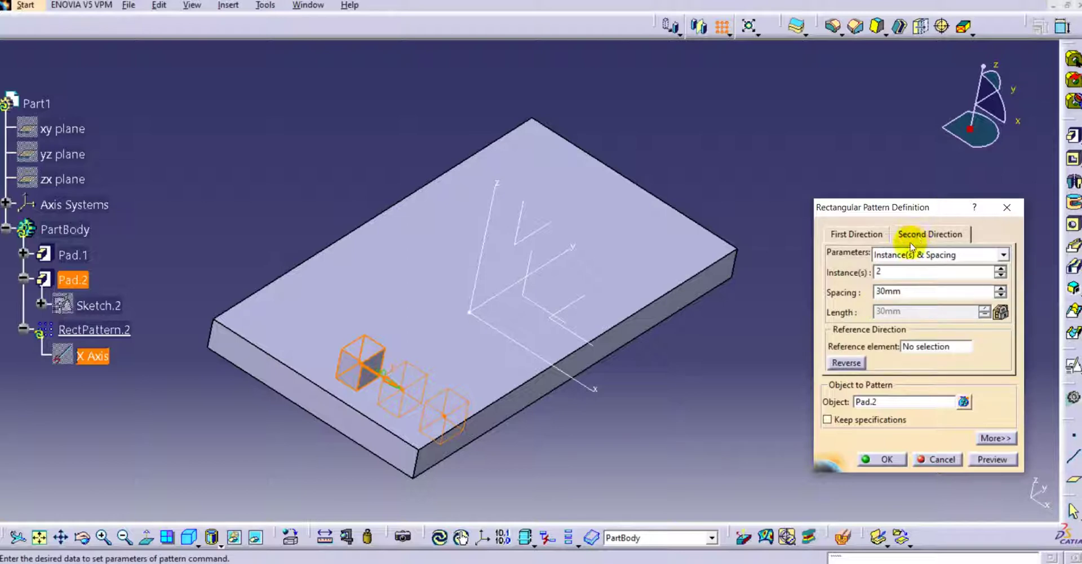
left_click(909, 255)
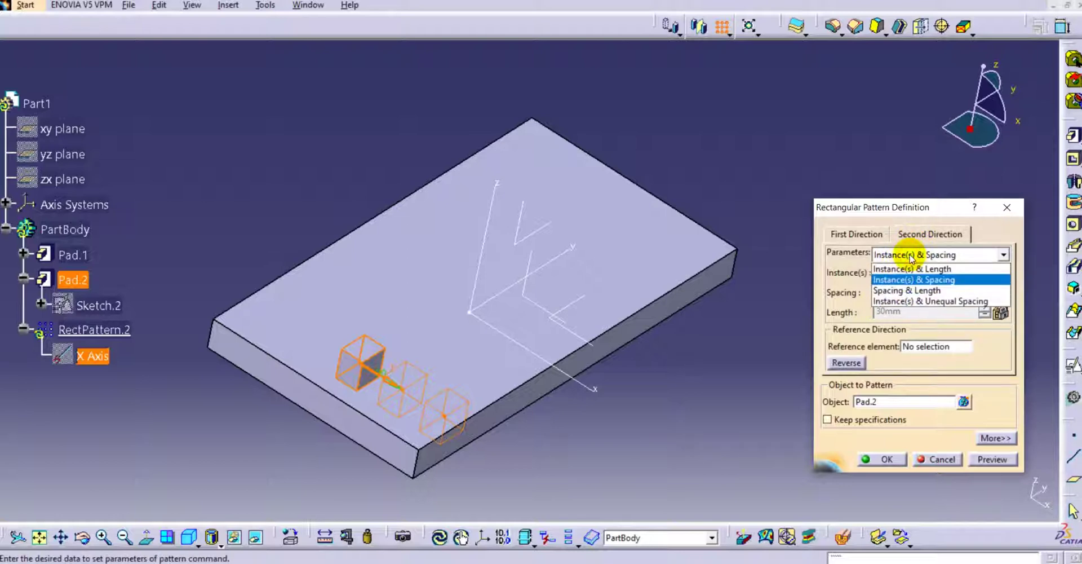
left_click(908, 271)
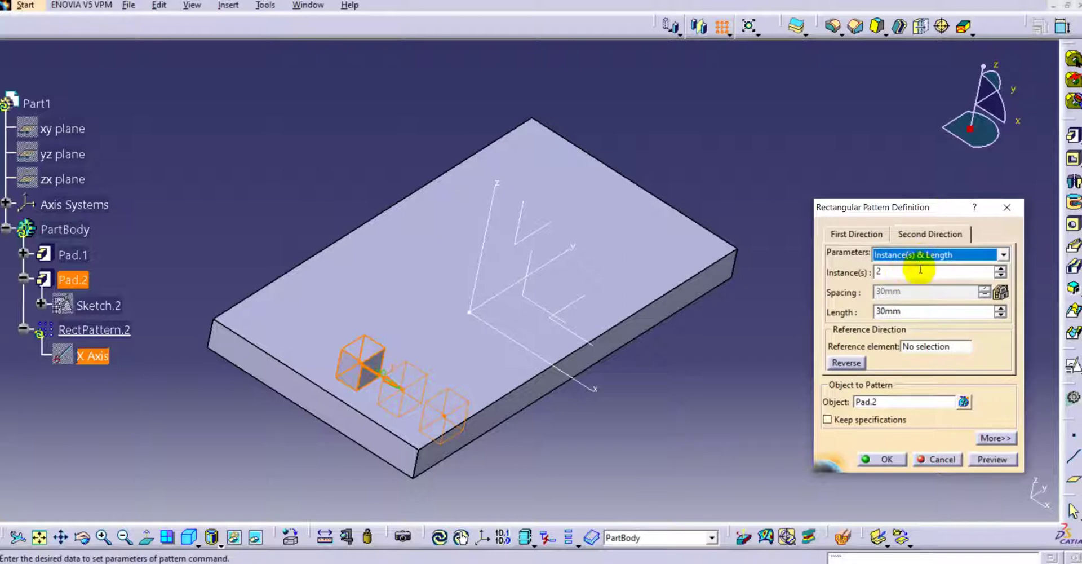
left_click(899, 274)
left_click(1001, 270)
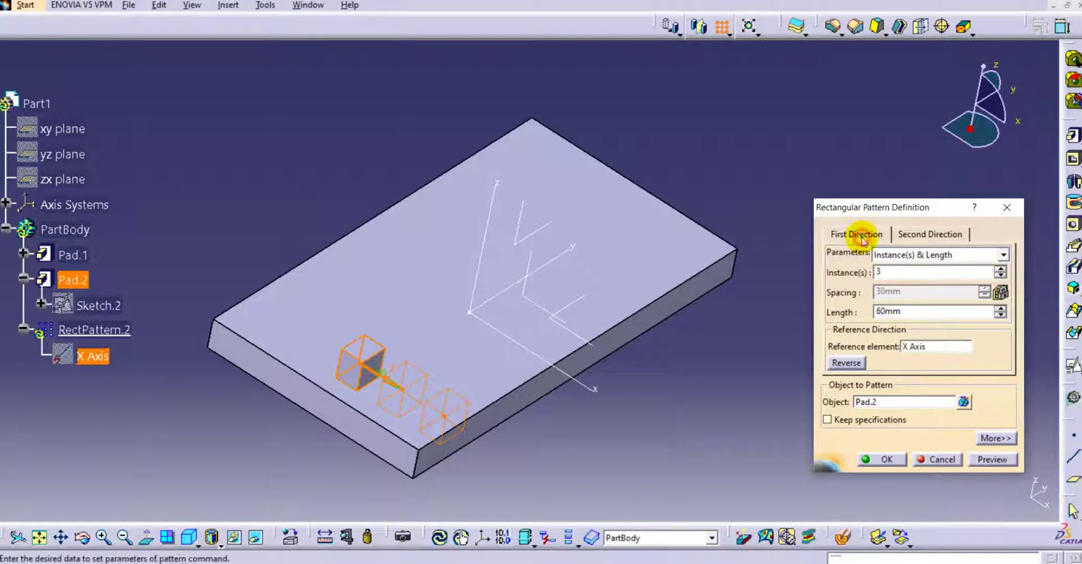
left_click(930, 233)
double_click(919, 308)
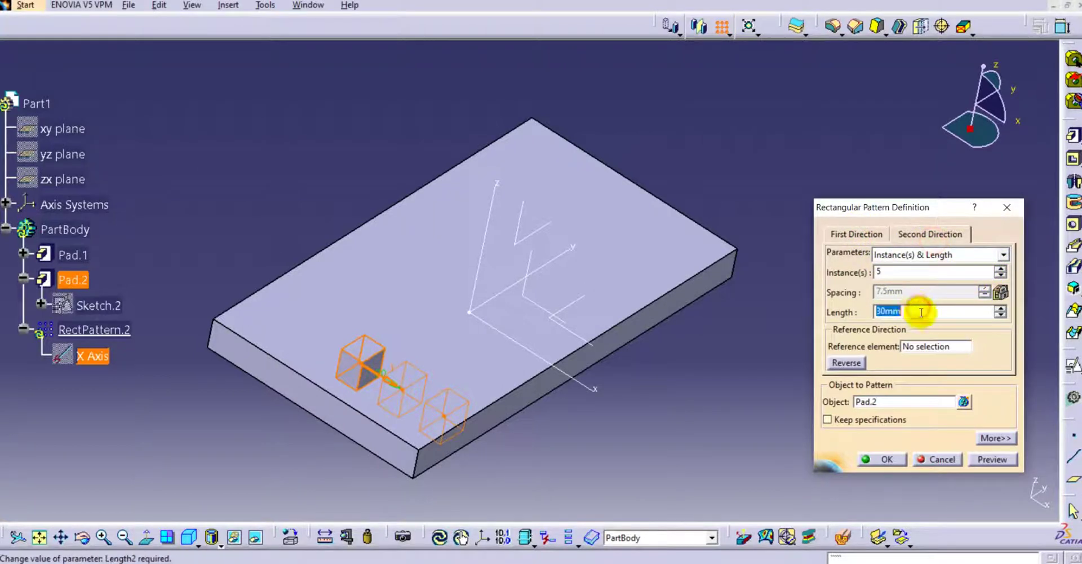
- Pick the Y axis of the absolute axis system as the second direction's reference element
left_click(927, 347)
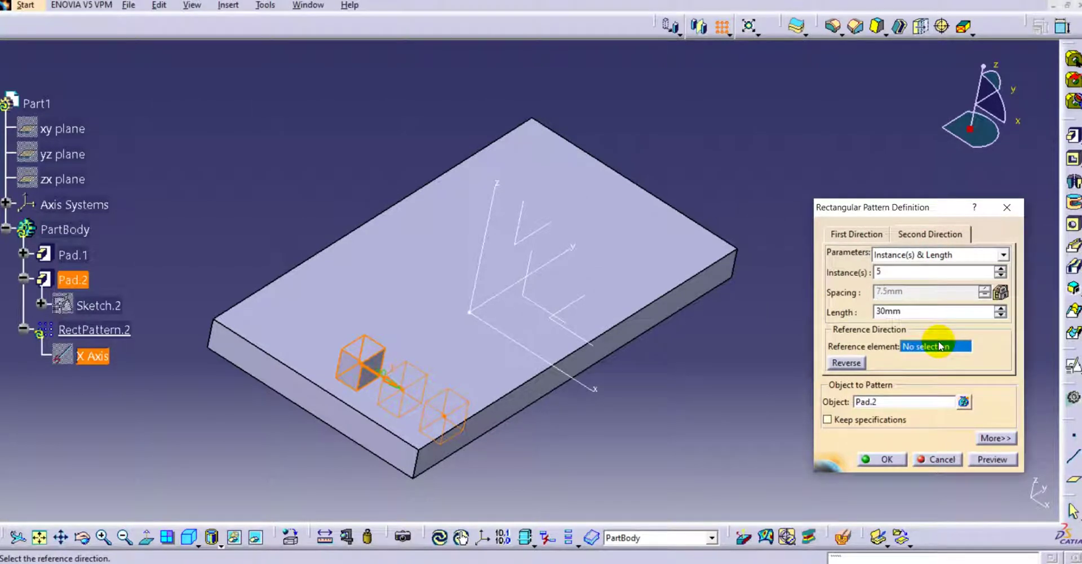
left_click(562, 254)
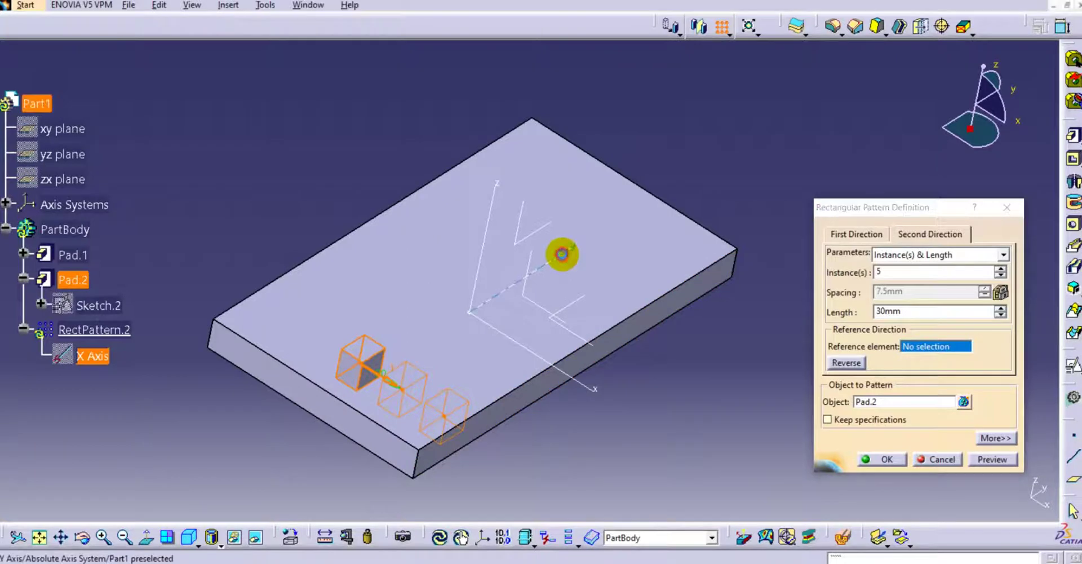
right_click(966, 345)
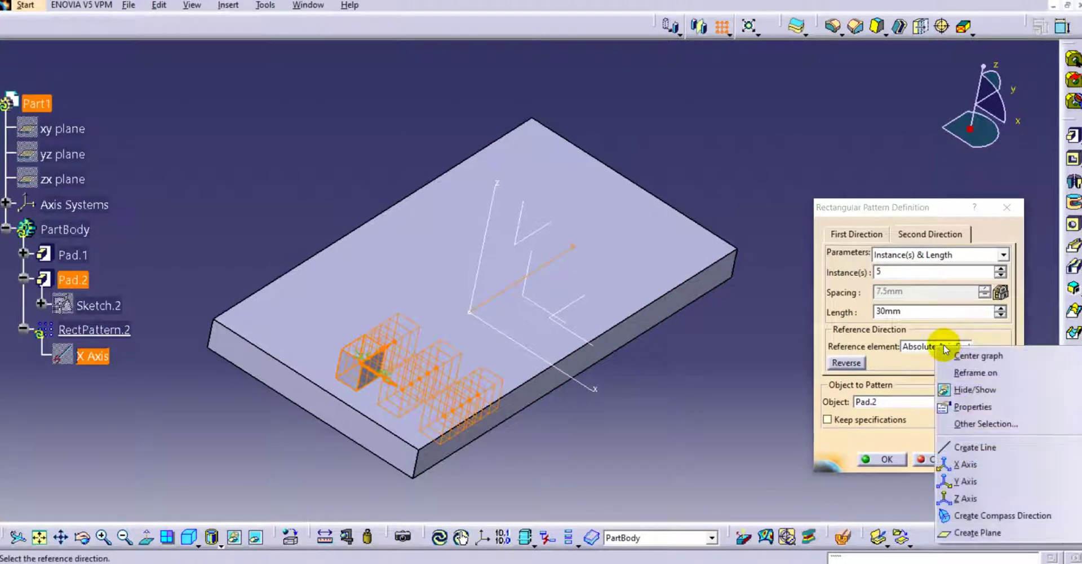
left_click(902, 360)
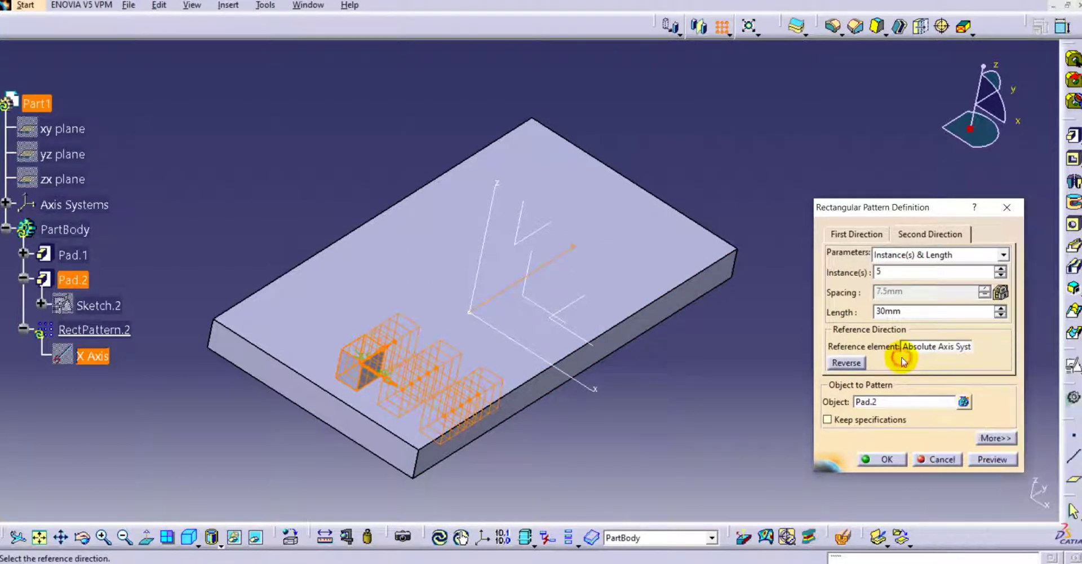
- Set the second direction to 4 instances over a 64 mm length and preview the pattern
left_click(1001, 275)
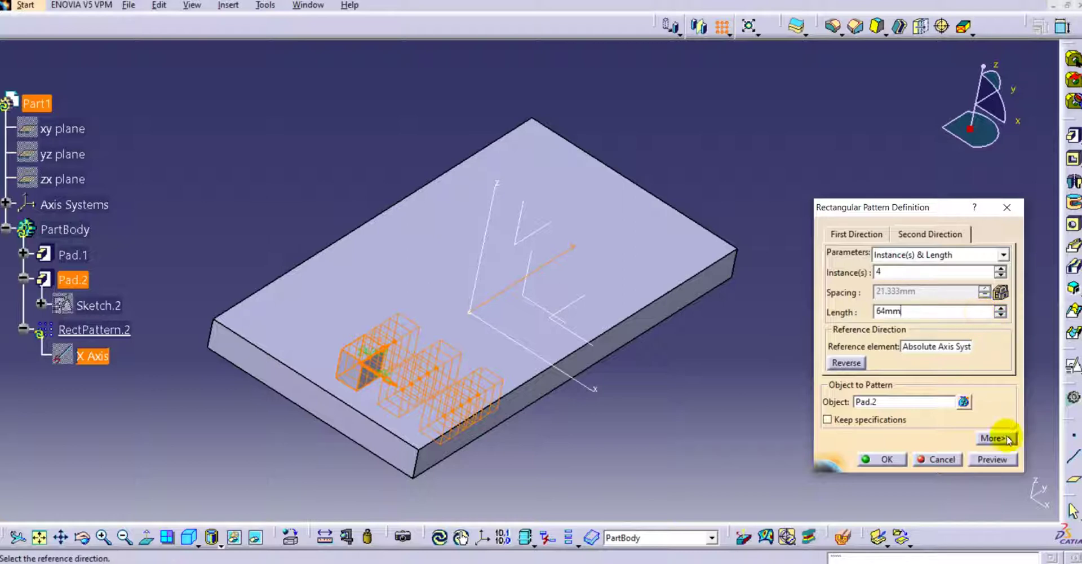
left_click(1001, 454)
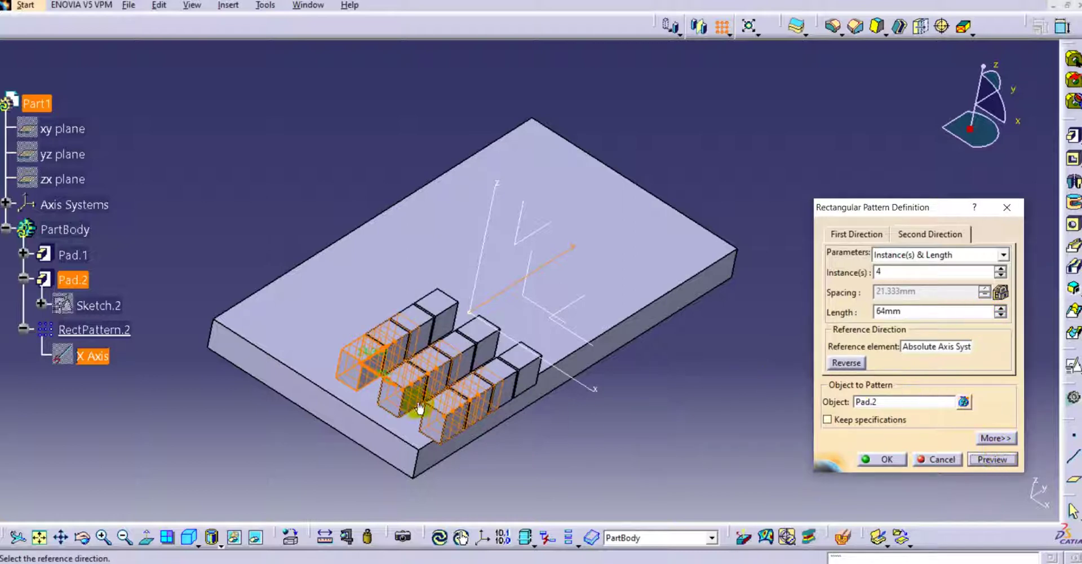
- Set the second direction's length to 100 mm, keeping 4 instances, and preview the pattern
scroll(405, 416, "up", 2)
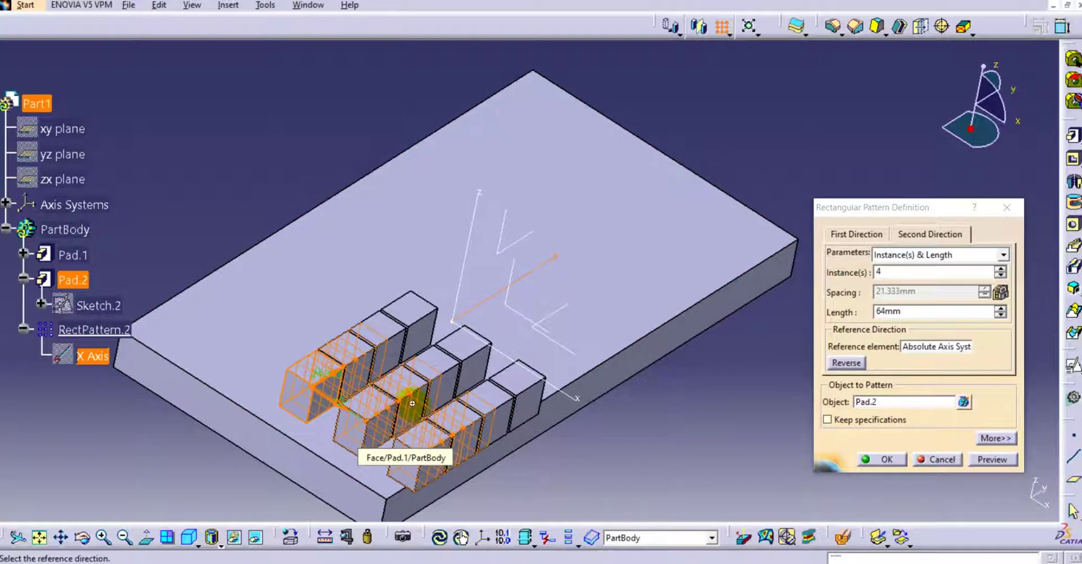
middle_click_drag(412, 404, 445, 360)
left_click(931, 310)
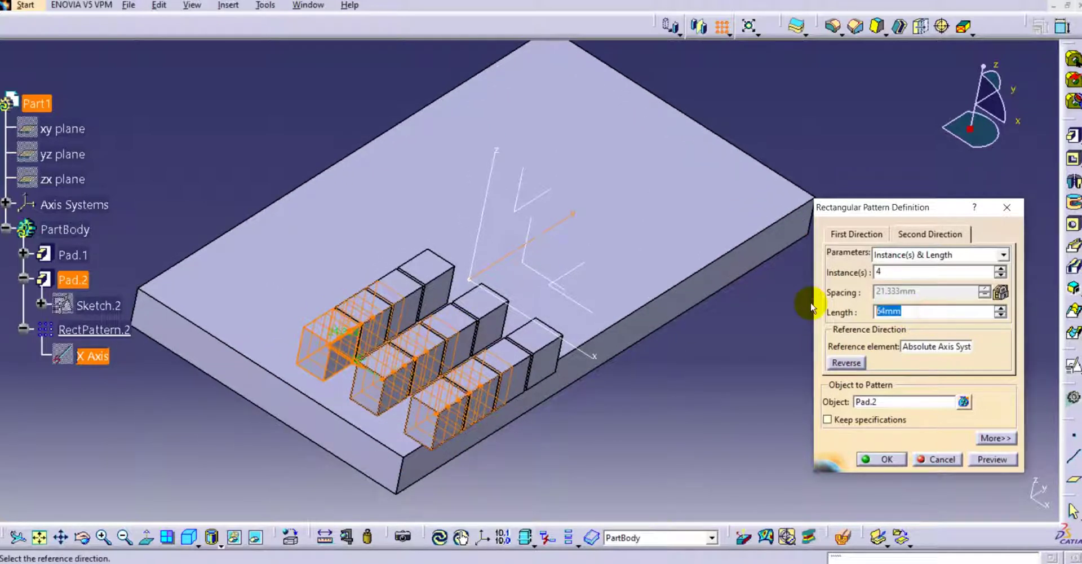
type("100")
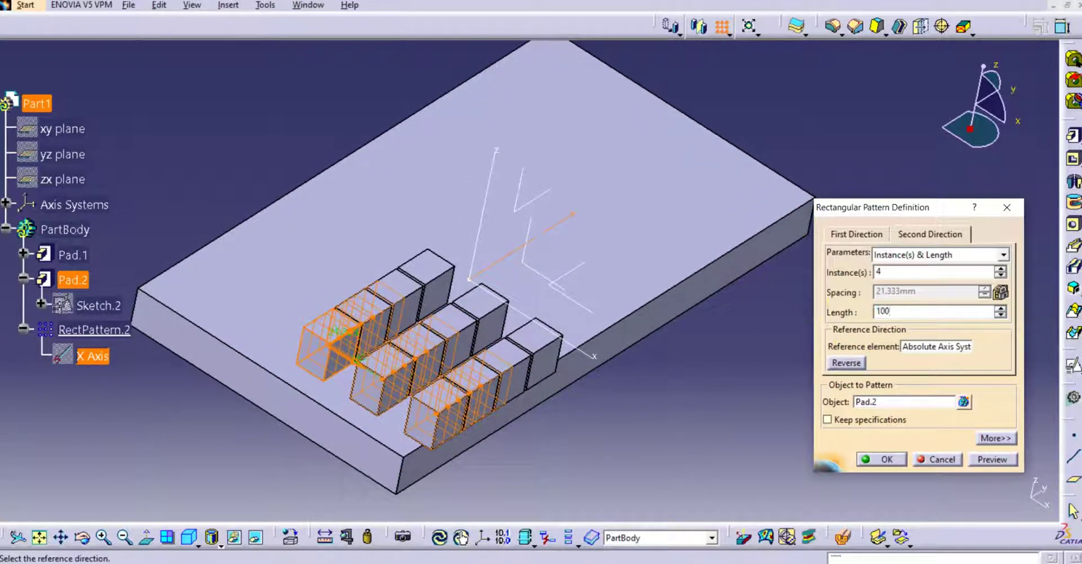
left_click(881, 272)
left_click(987, 460)
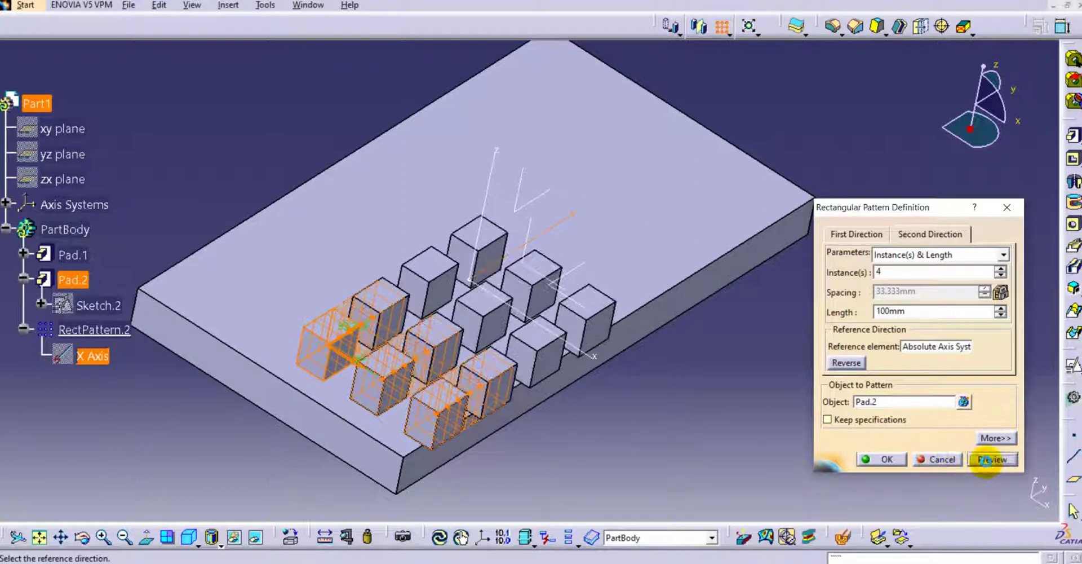
- Review the first direction's settings and accept the rectangular pattern
middle_click_drag(419, 366, 478, 300)
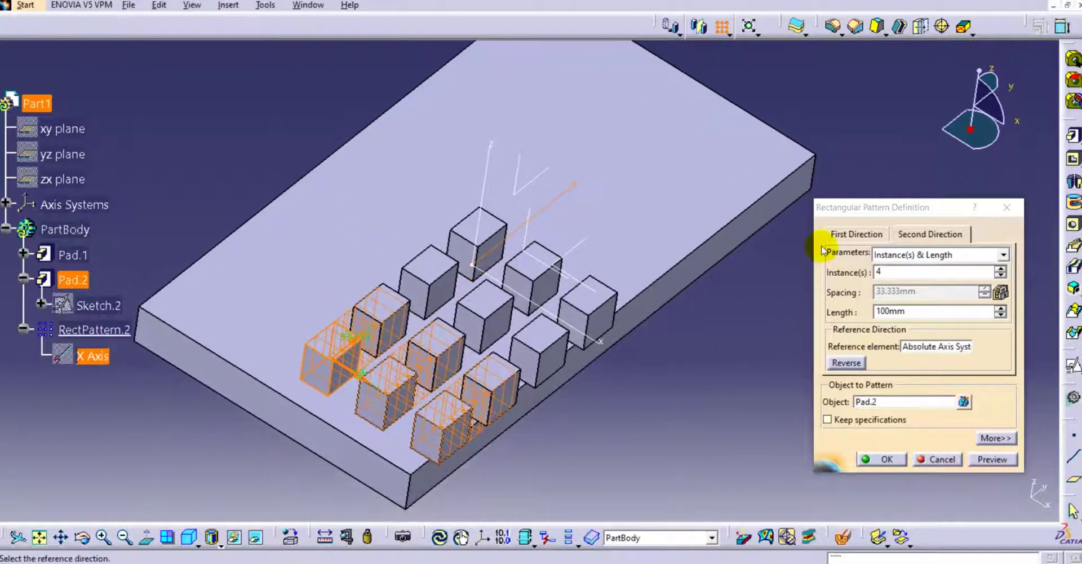
left_click(857, 233)
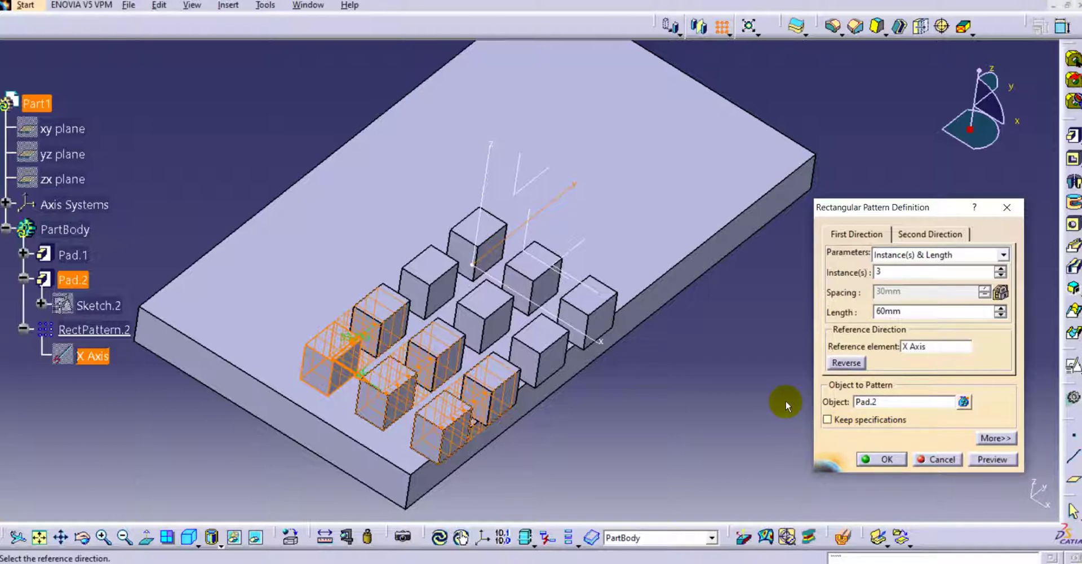
mouse_move(607, 401)
middle_mouse_down()
mouse_move(612, 423)
mouse_move(613, 414)
middle_mouse_up()
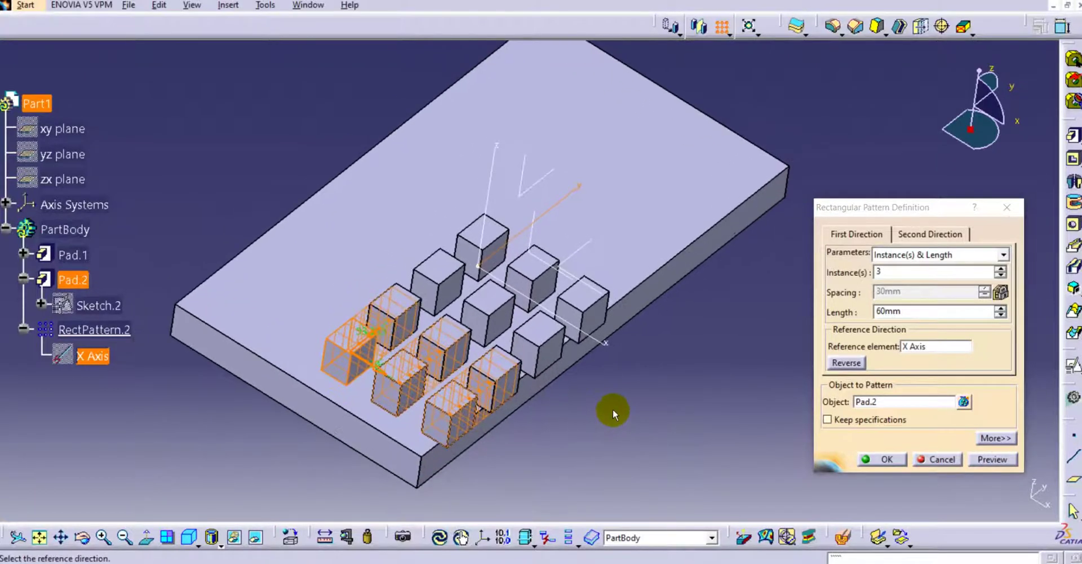
left_click(887, 459)
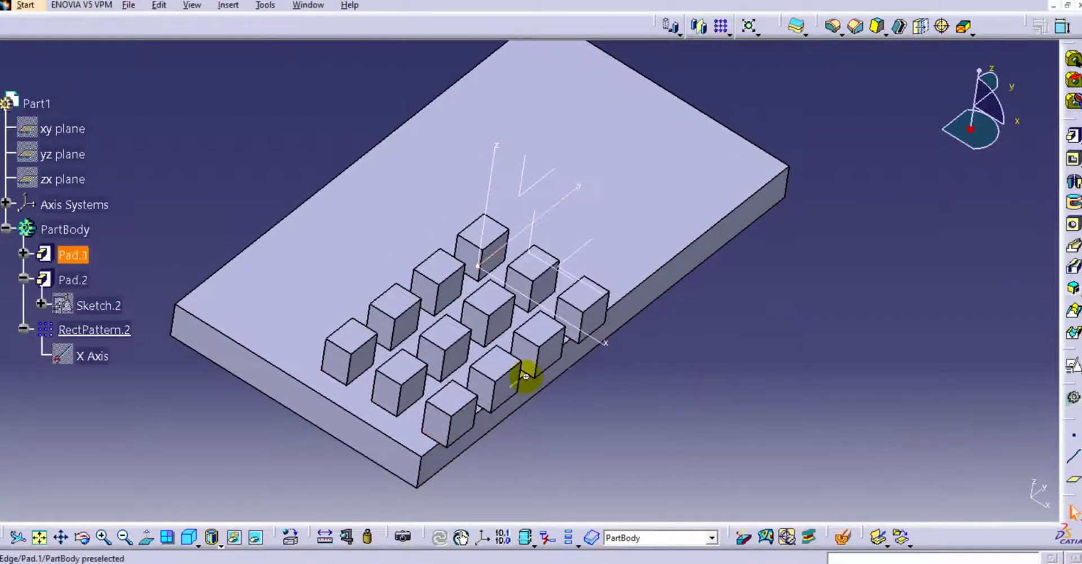
- Edit the existing rectangular pattern and set its first direction's length to 50 mm
mouse_move(524, 371)
middle_mouse_down()
mouse_move(619, 358)
mouse_move(512, 378)
middle_mouse_up()
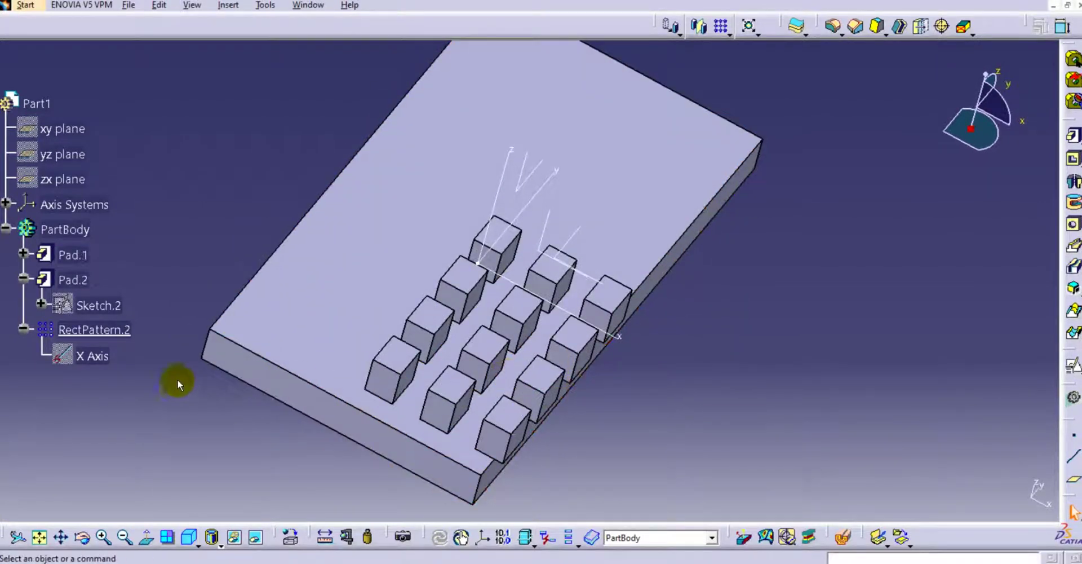
double_click(95, 332)
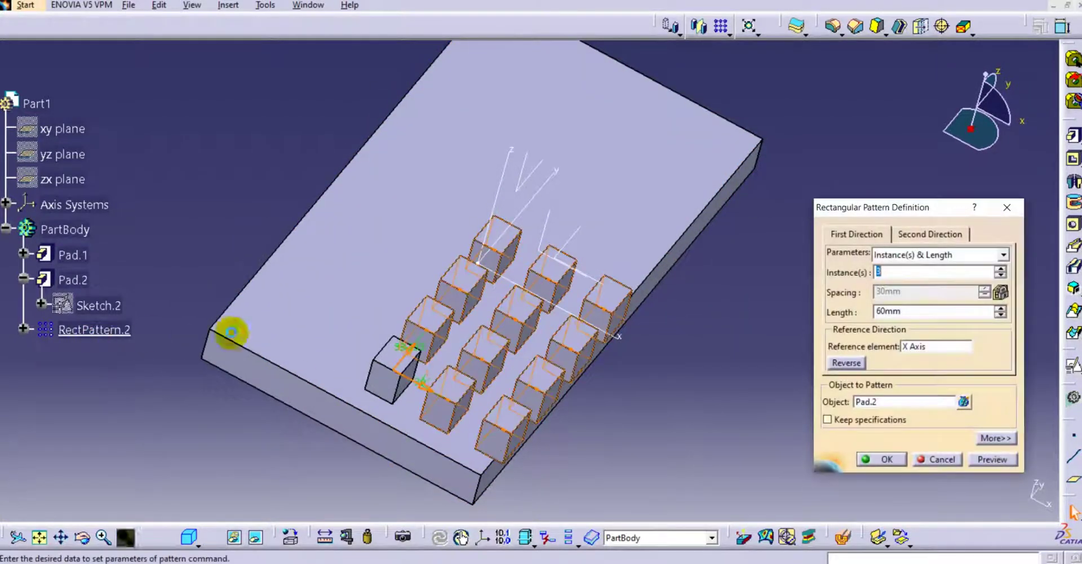
double_click(913, 310)
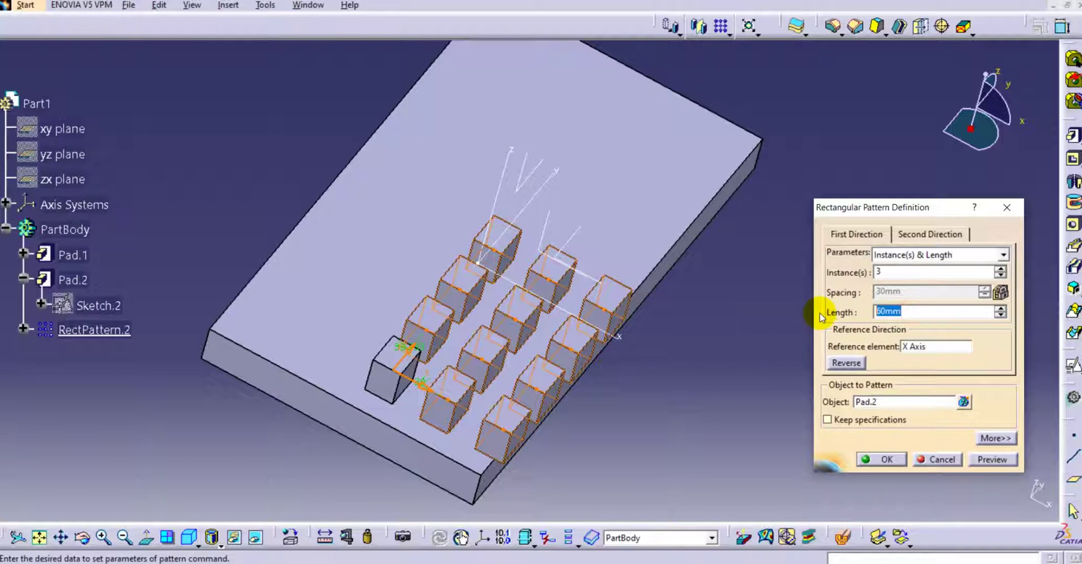
type("50")
key("Return")
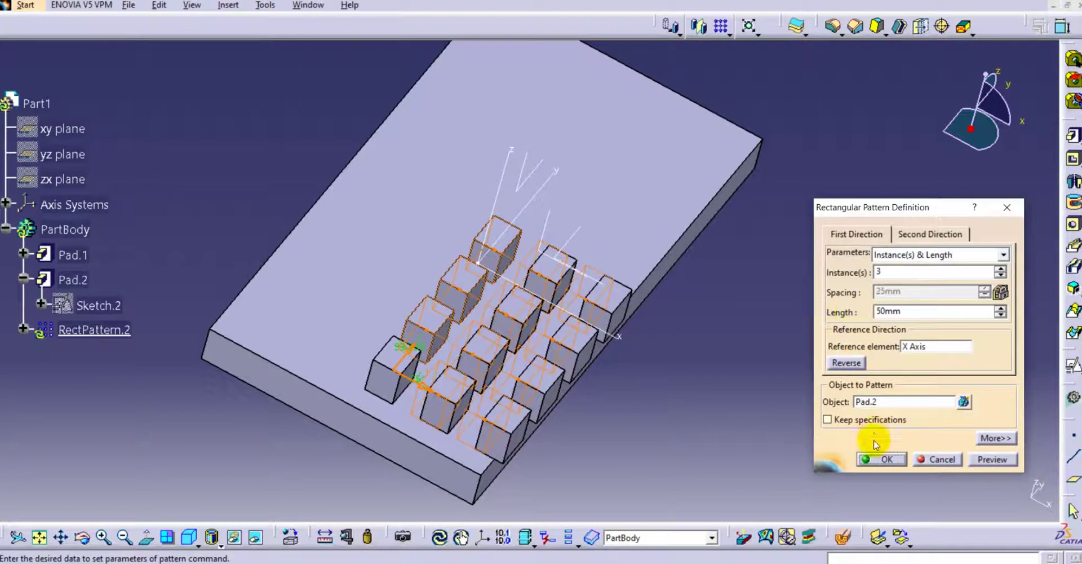
left_click(881, 459)
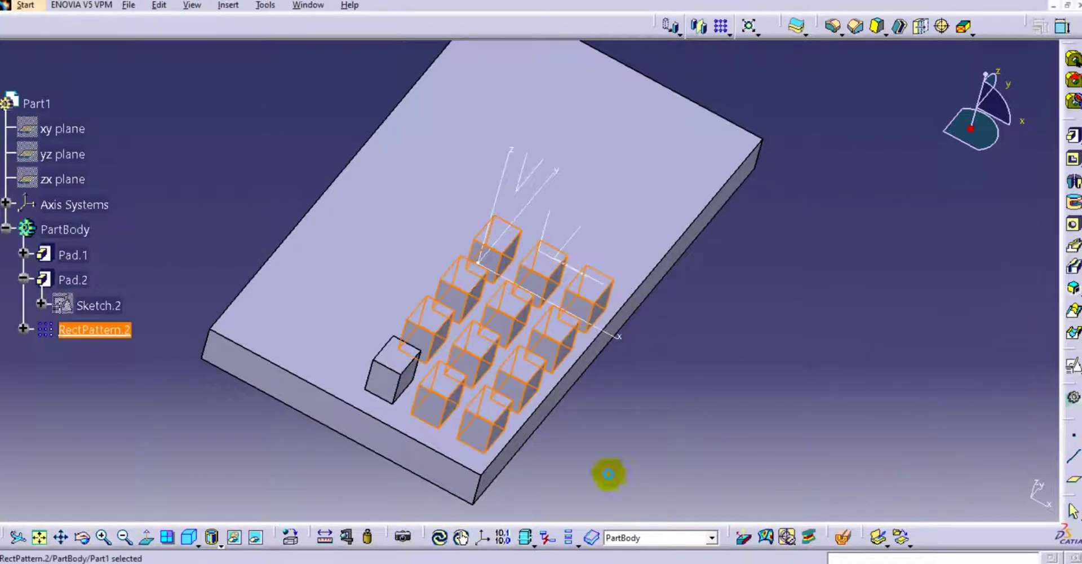
left_click(254, 416)
- Reopen the rectangular pattern's definition, show its extended options and enable Simplified representation
double_click(121, 329)
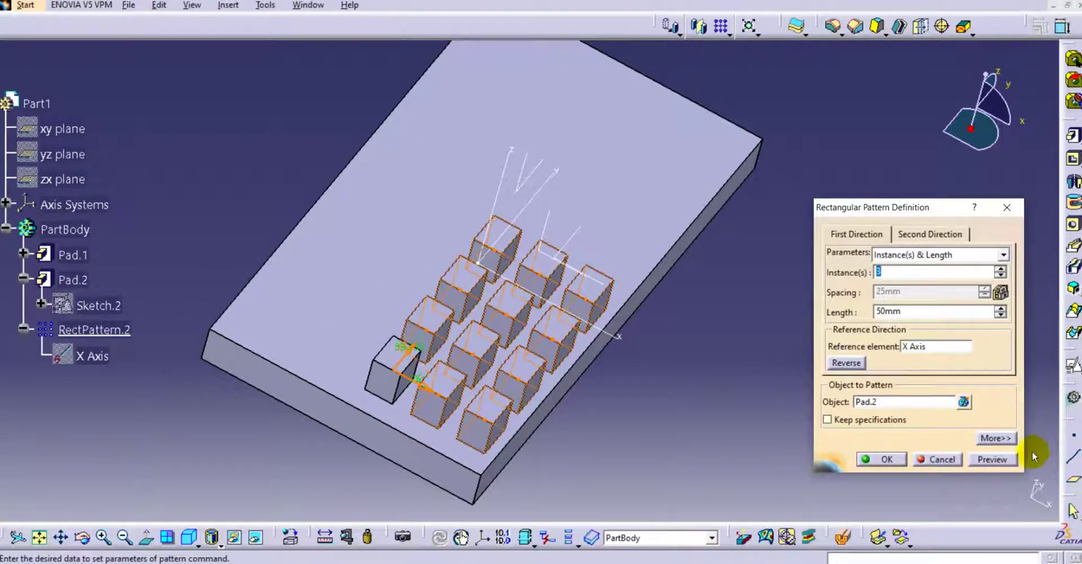
left_click(1011, 439)
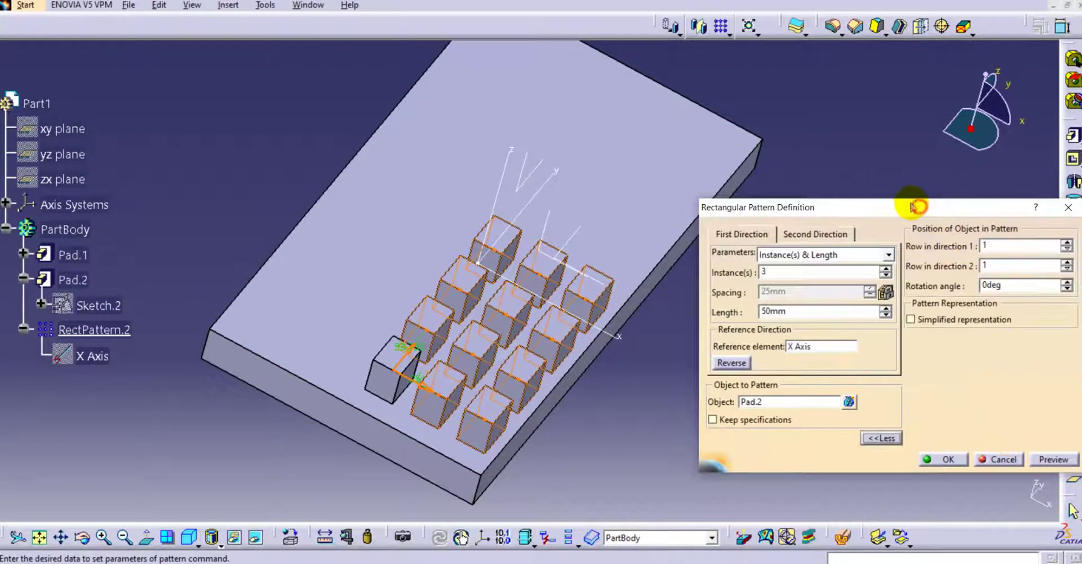
left_click_drag(914, 207, 901, 201)
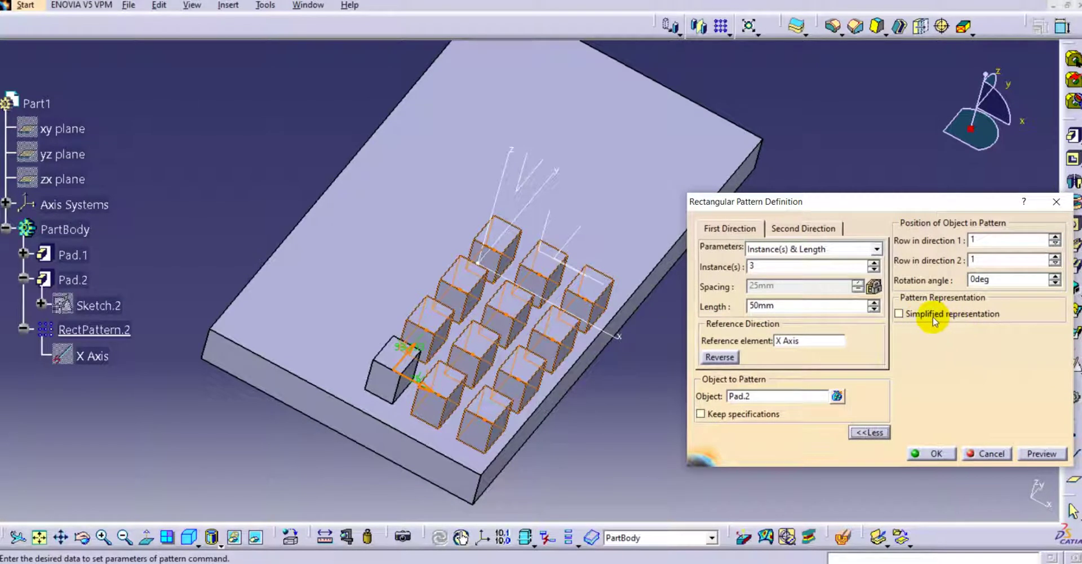
left_click(898, 313)
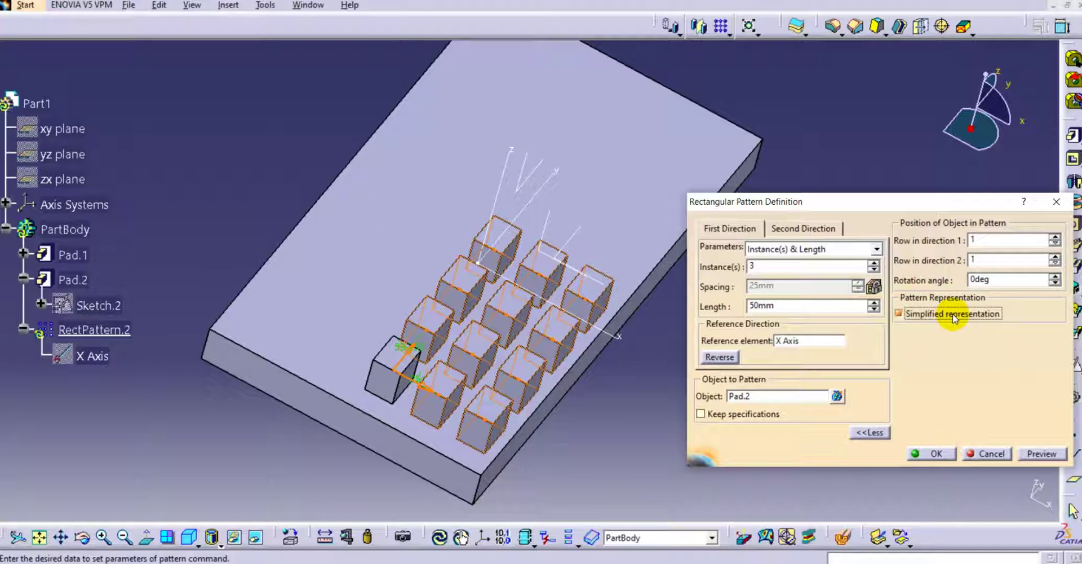
- Exclude the third block along Y in the original block's row from the pattern and apply the change
middle_click_drag(605, 410, 352, 286)
left_click(321, 267)
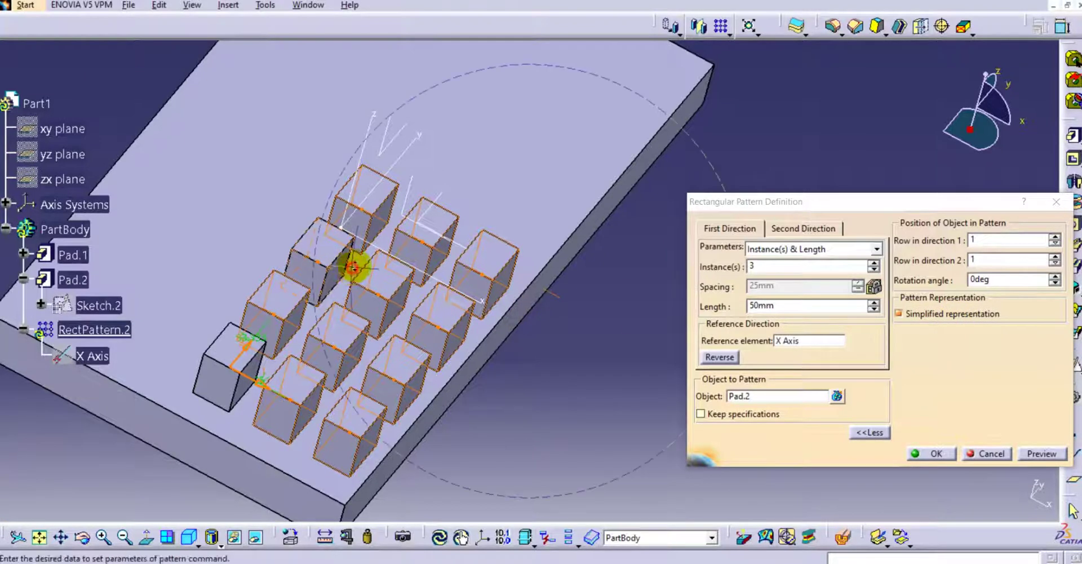
middle_click_drag(353, 267, 345, 217)
middle_click_drag(213, 267, 349, 250)
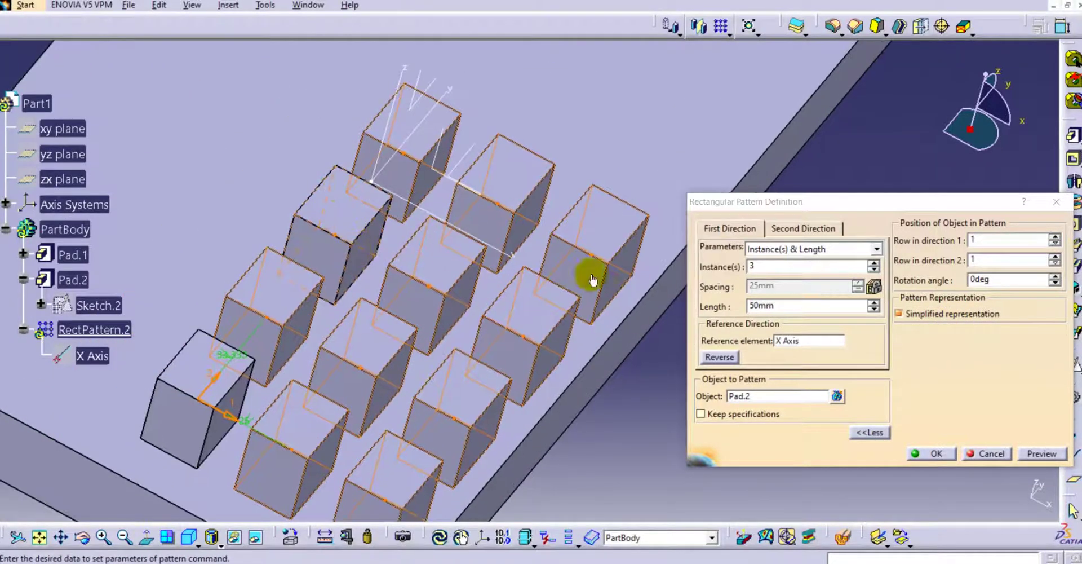
left_click(1042, 453)
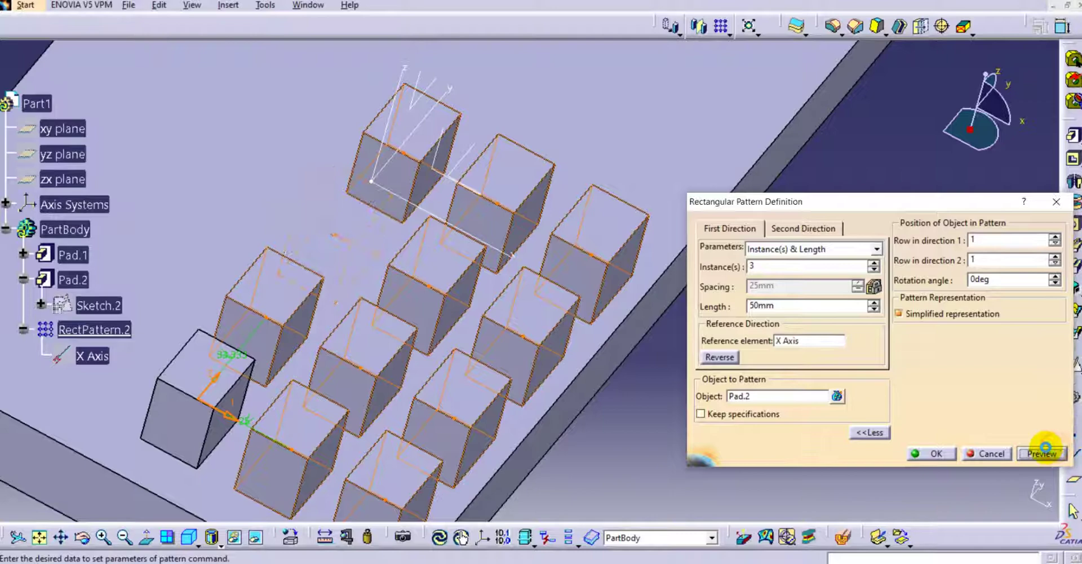
left_click(946, 454)
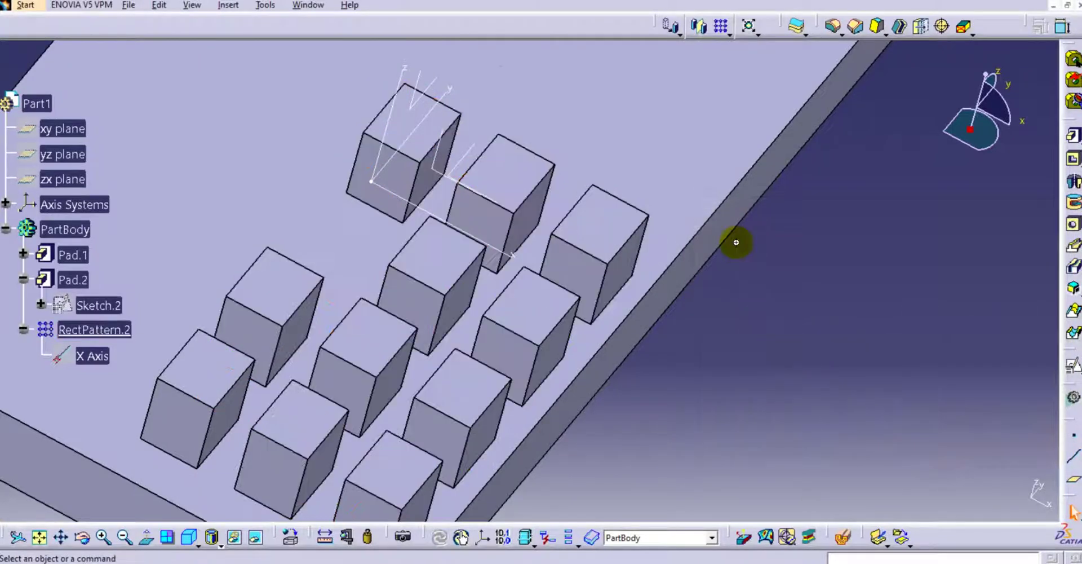
middle_click_drag(736, 242, 716, 292, "ctrl")
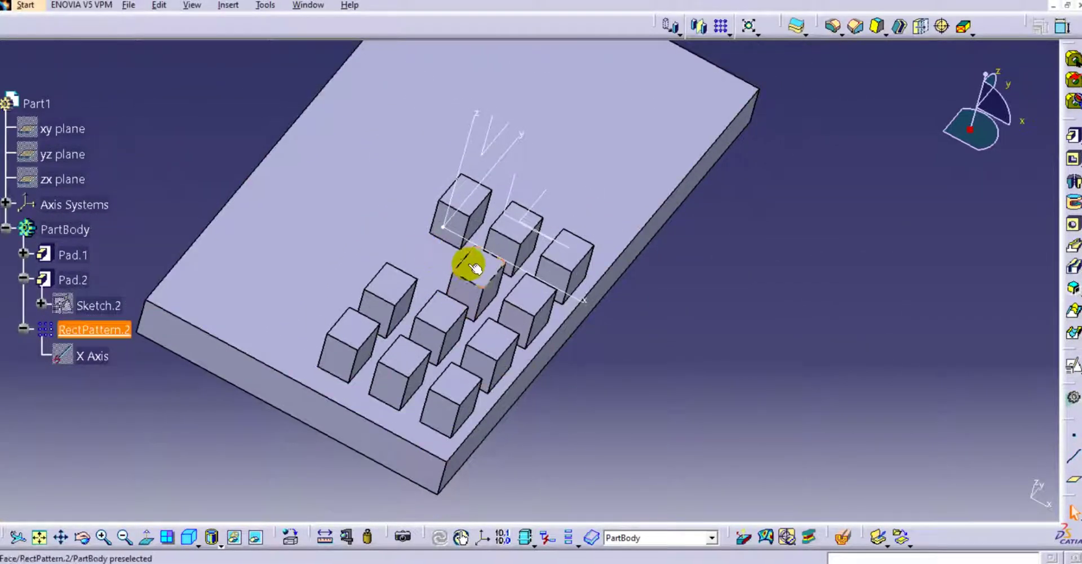
- Exclude the two middle blocks of the row nearest the plate's long edge from the pattern and apply
double_click(75, 334)
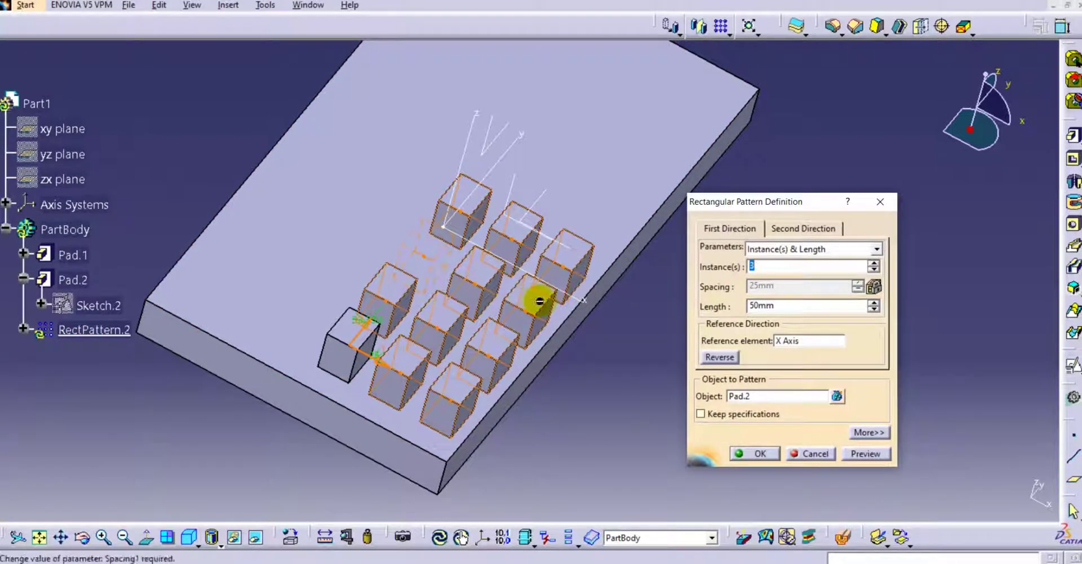
left_click(863, 432)
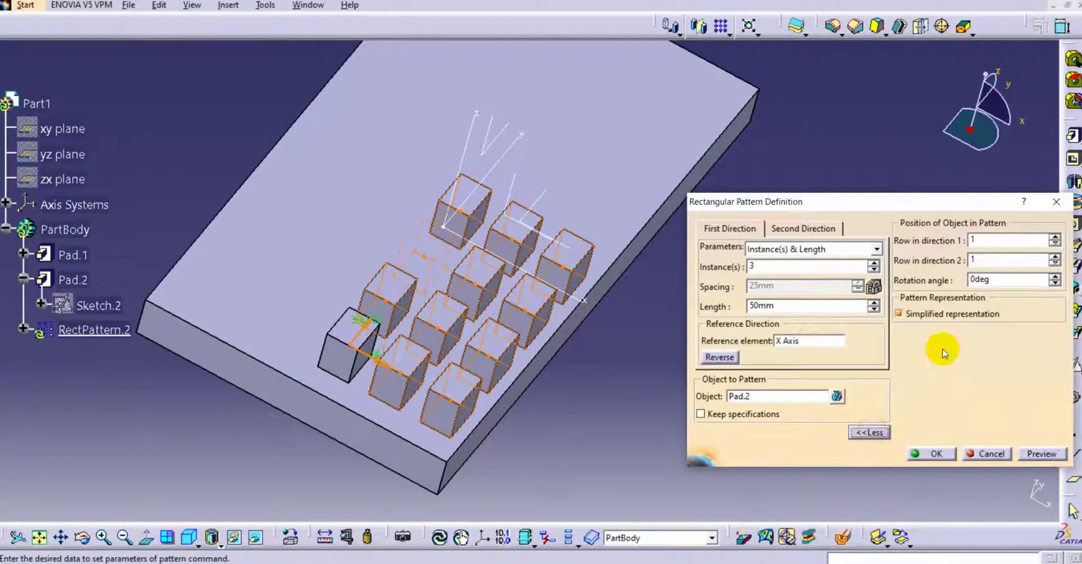
left_click(525, 319)
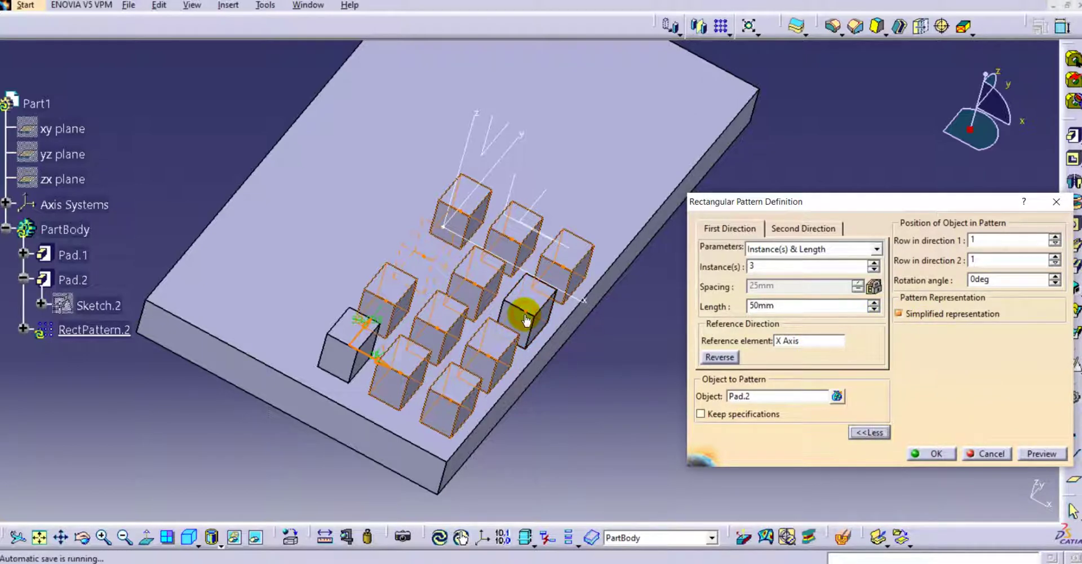
left_click(490, 363)
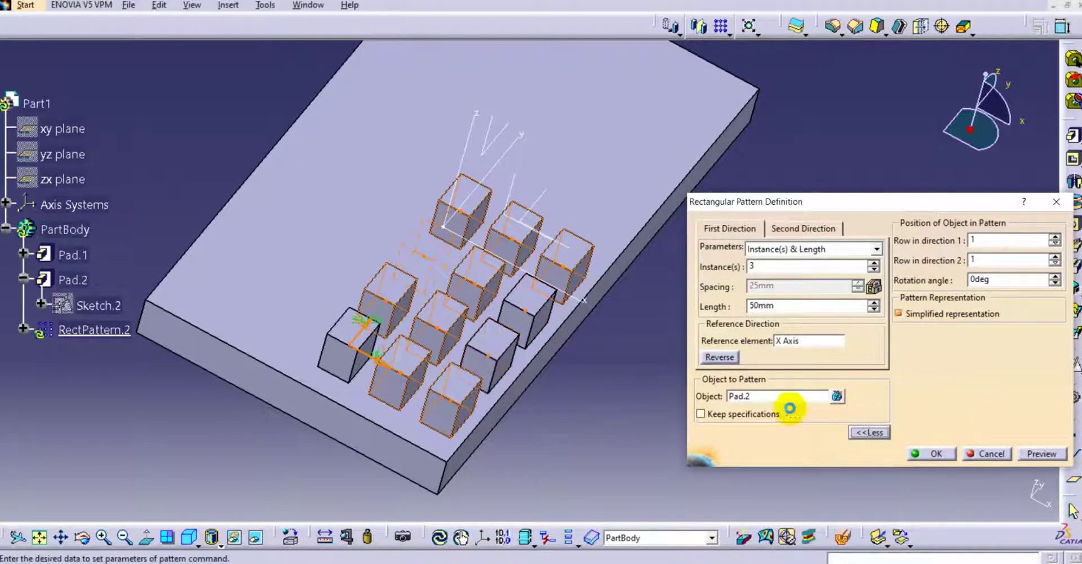
left_click(933, 453)
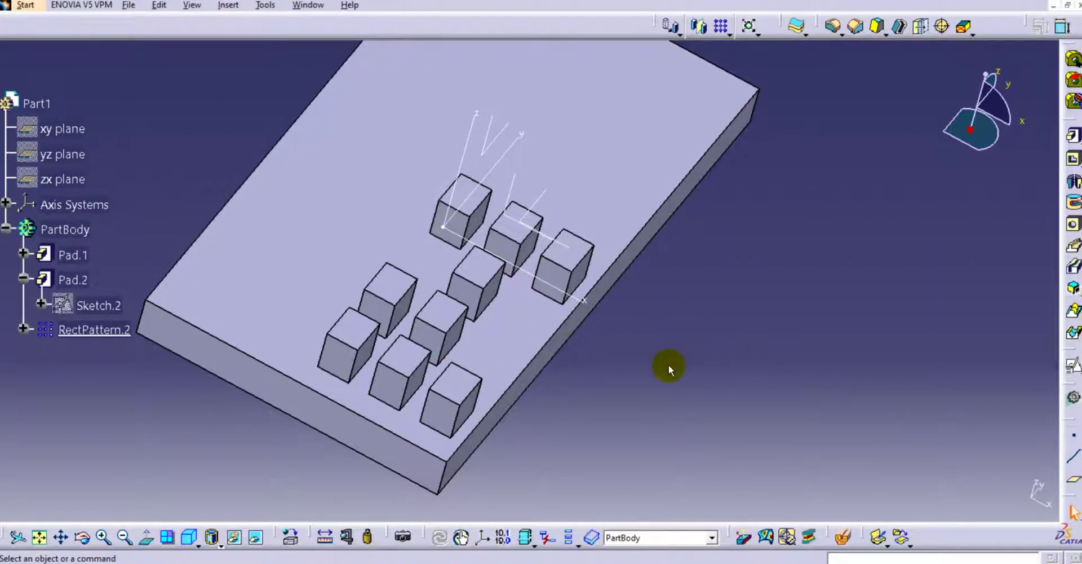
middle_click_drag(667, 365, 720, 367)
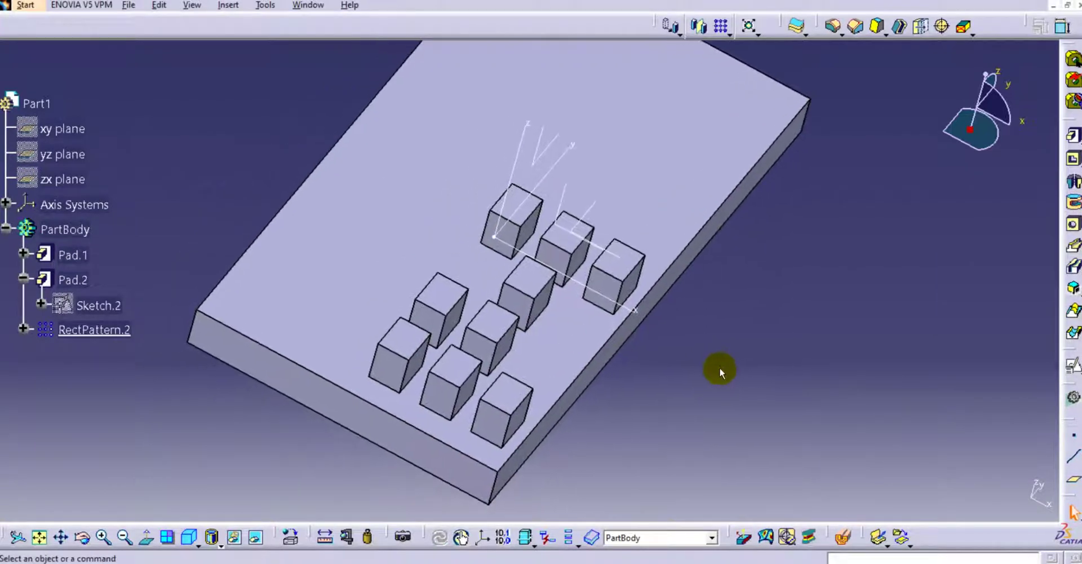
- Edit the rectangular pattern again and set its rotation angle to 25 degrees
double_click(132, 337)
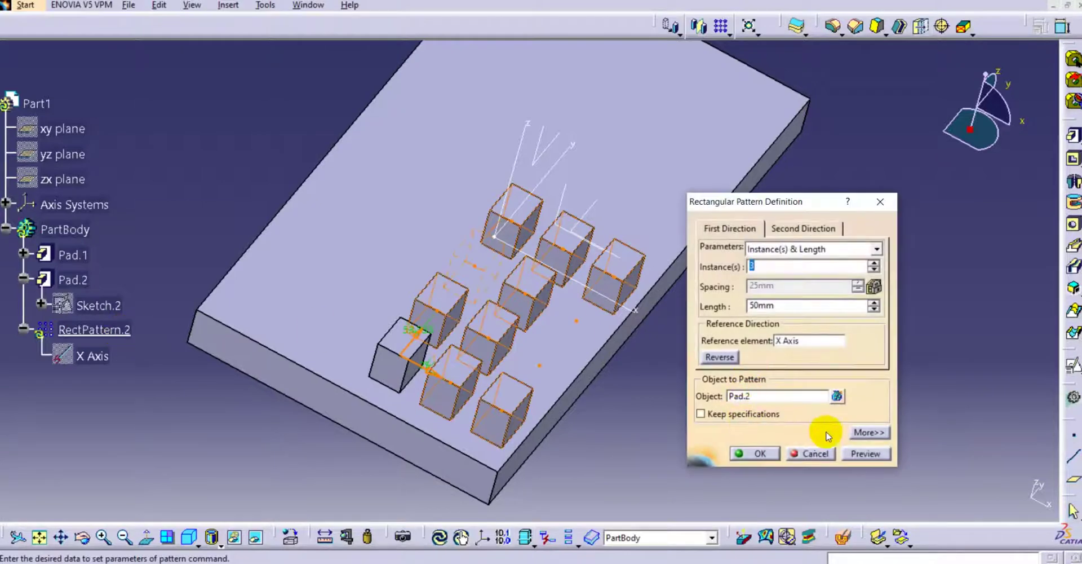
left_click(868, 432)
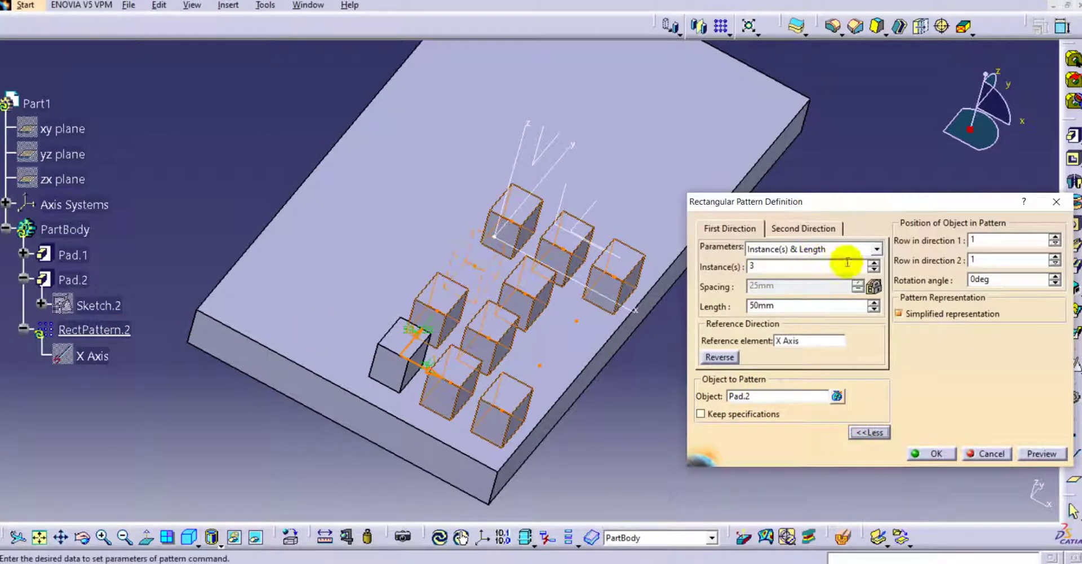
left_click(1053, 275)
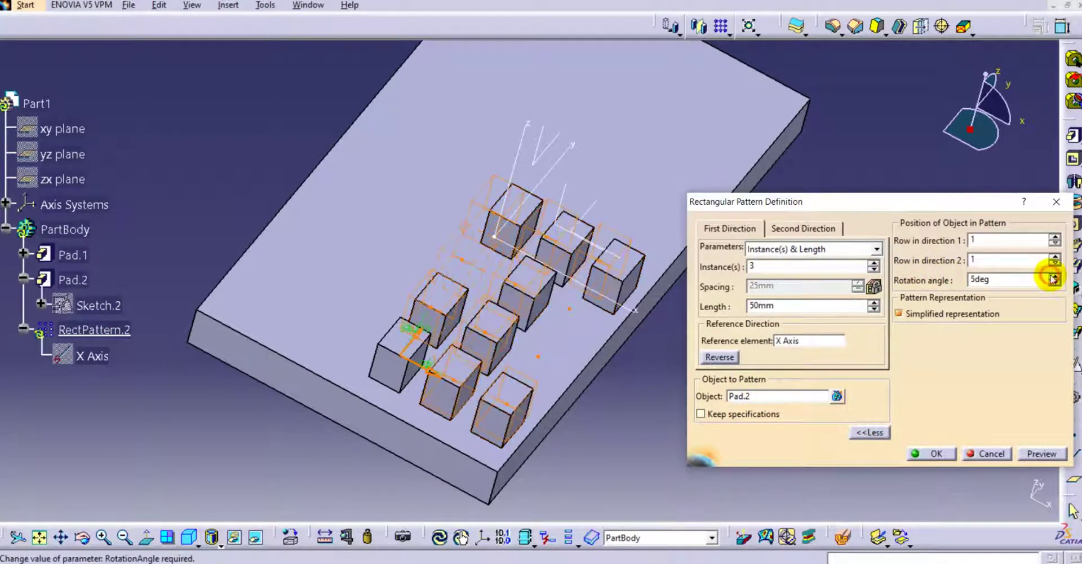
left_click(1052, 275)
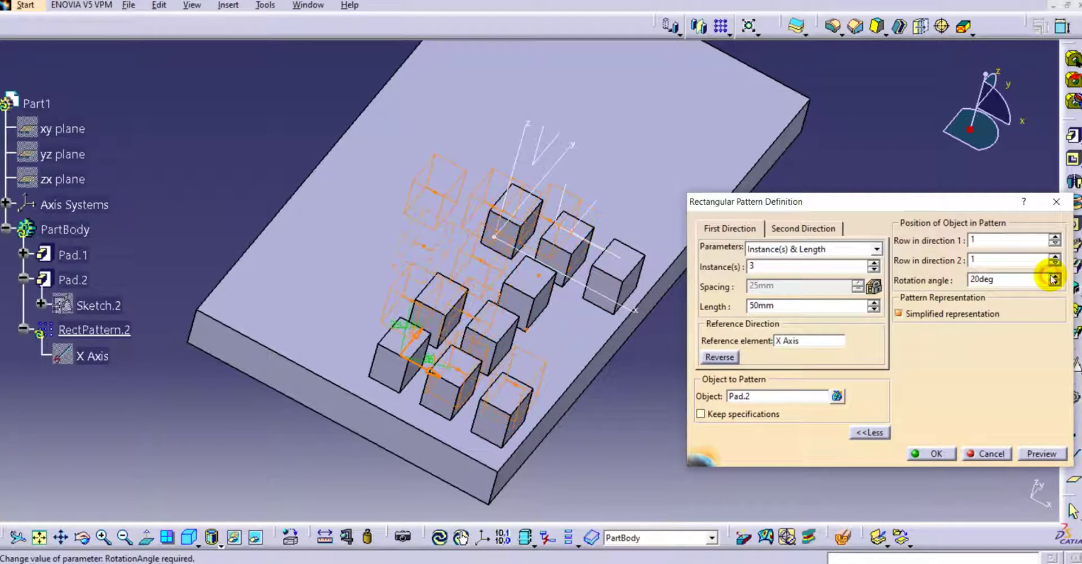
left_click(930, 453)
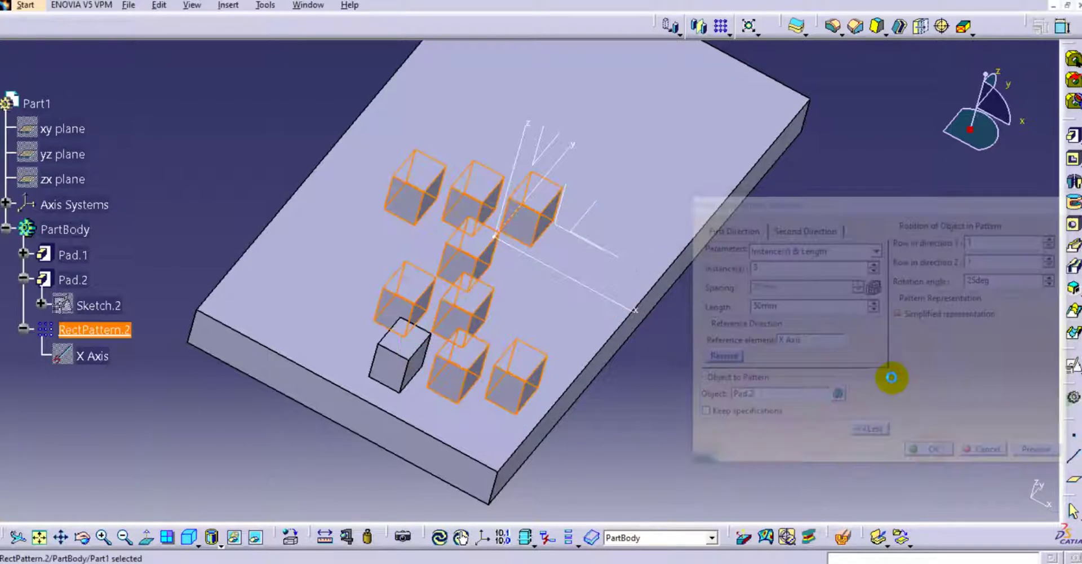
- Edit the rectangular pattern again and set its rotation angle to 0 degrees
double_click(83, 330)
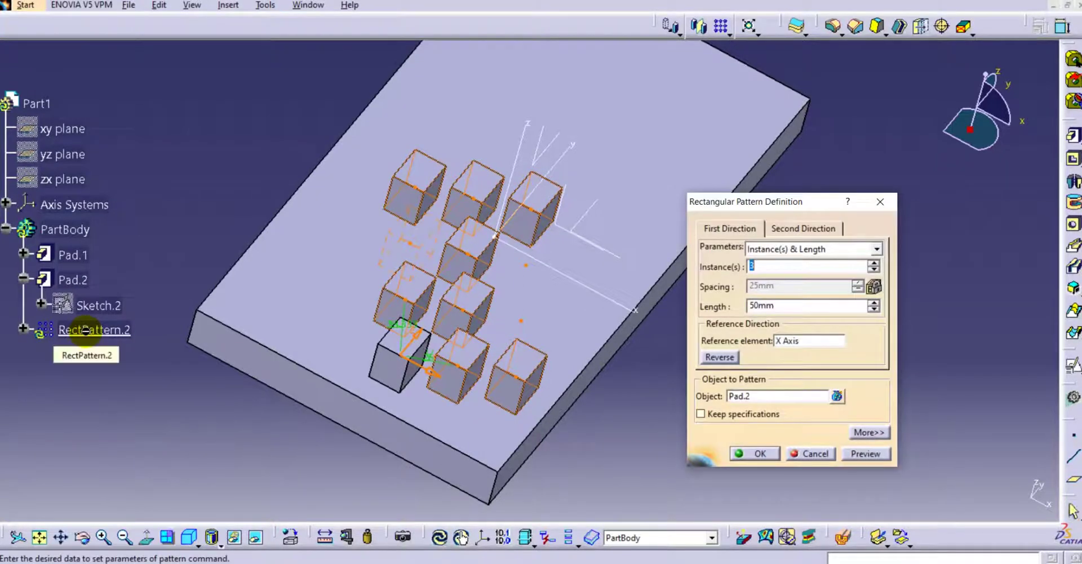
left_click(870, 433)
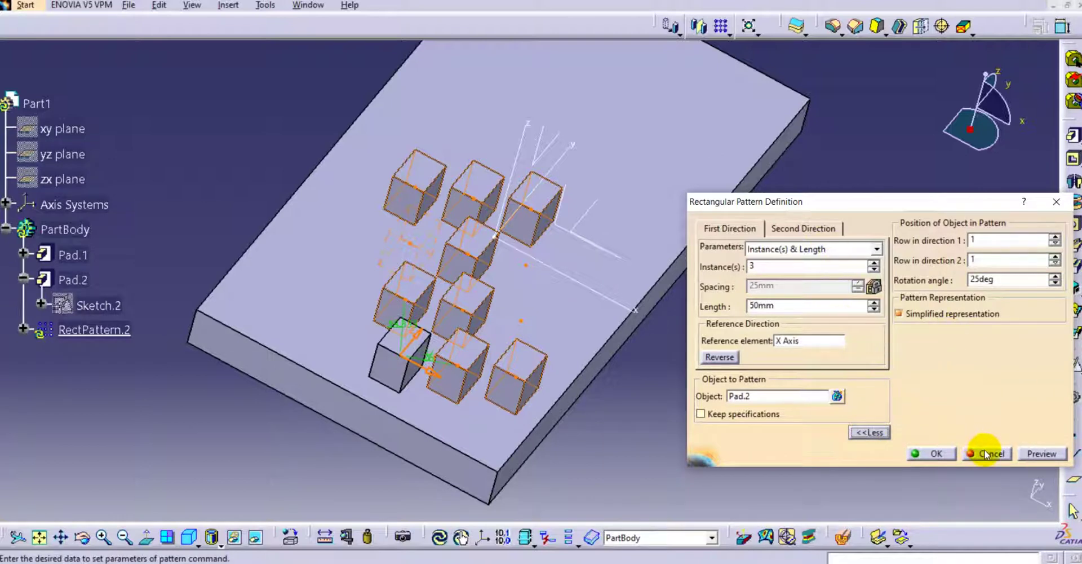
double_click(1008, 280)
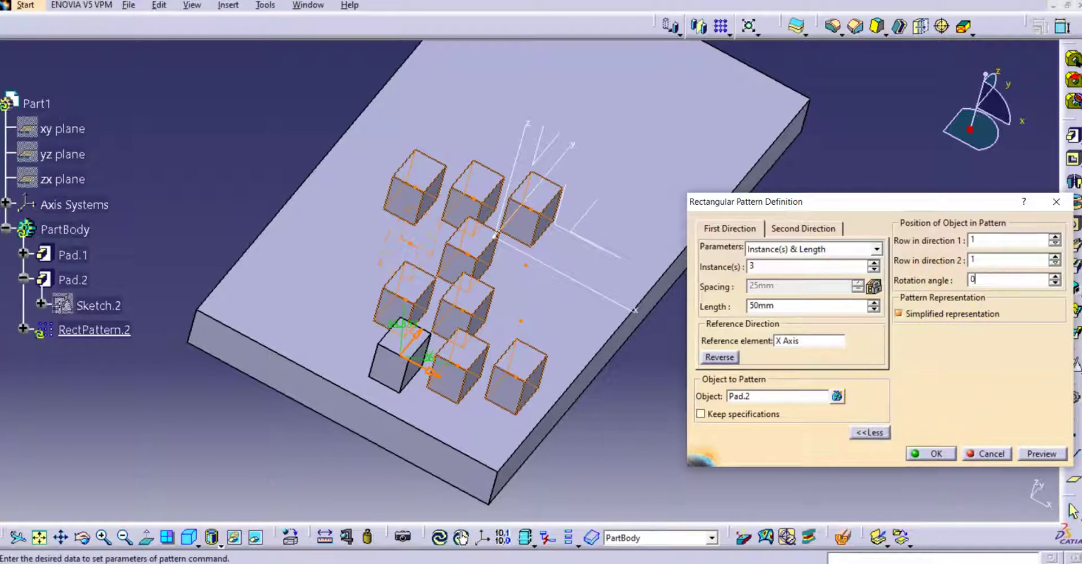
type("0")
left_click(919, 259)
left_click(931, 453)
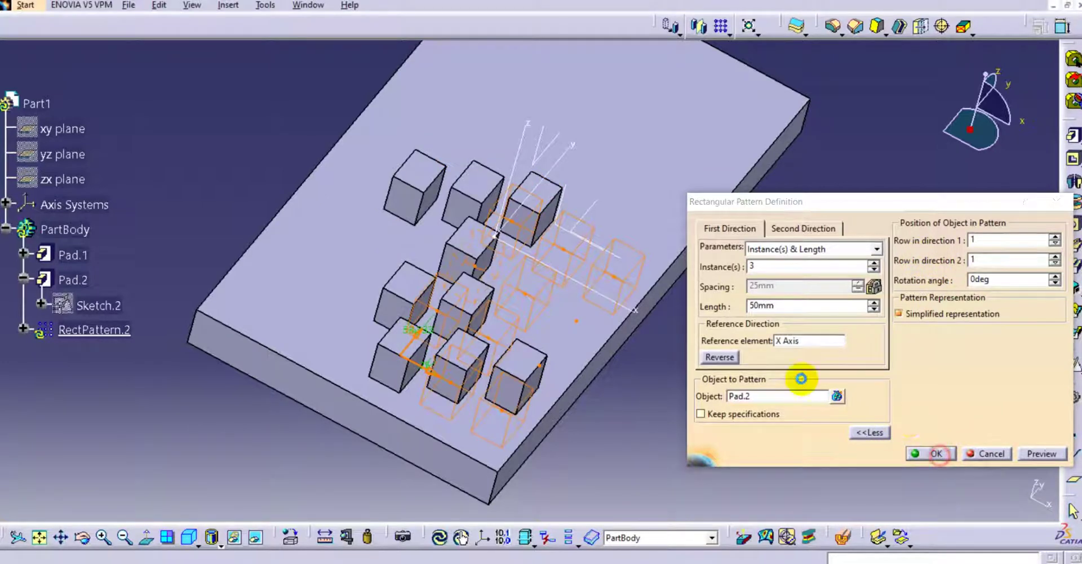
left_click(761, 353)
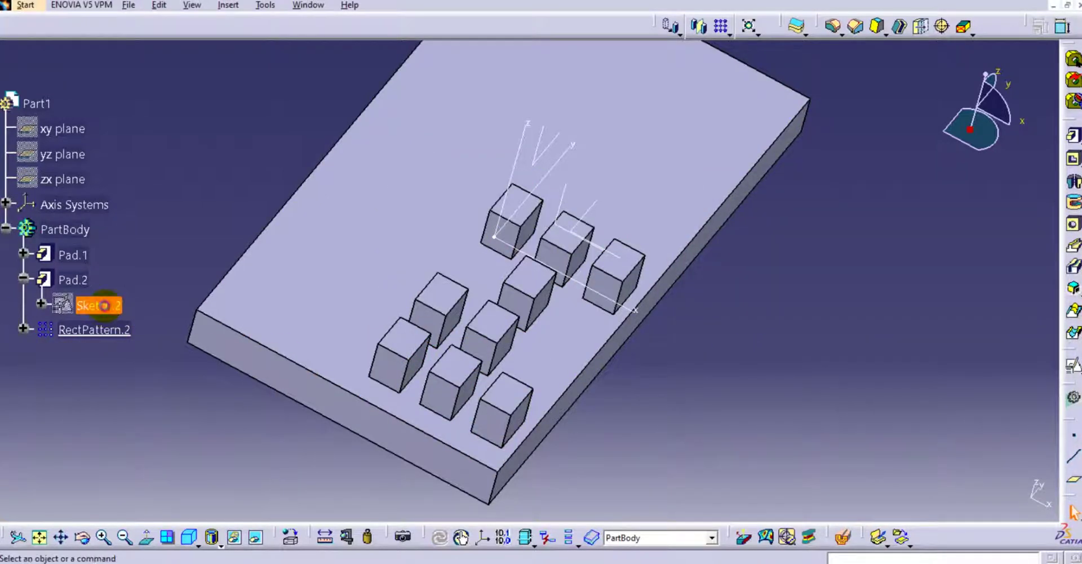
- Define Pad.2 as the in-work object so new features are inserted directly after it
double_click(74, 279)
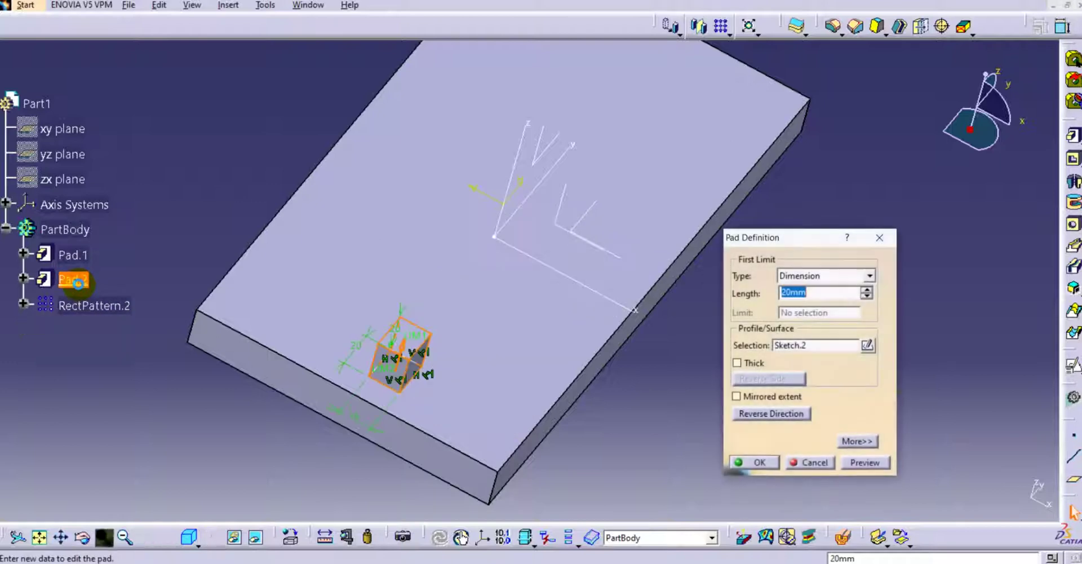
left_click(813, 463)
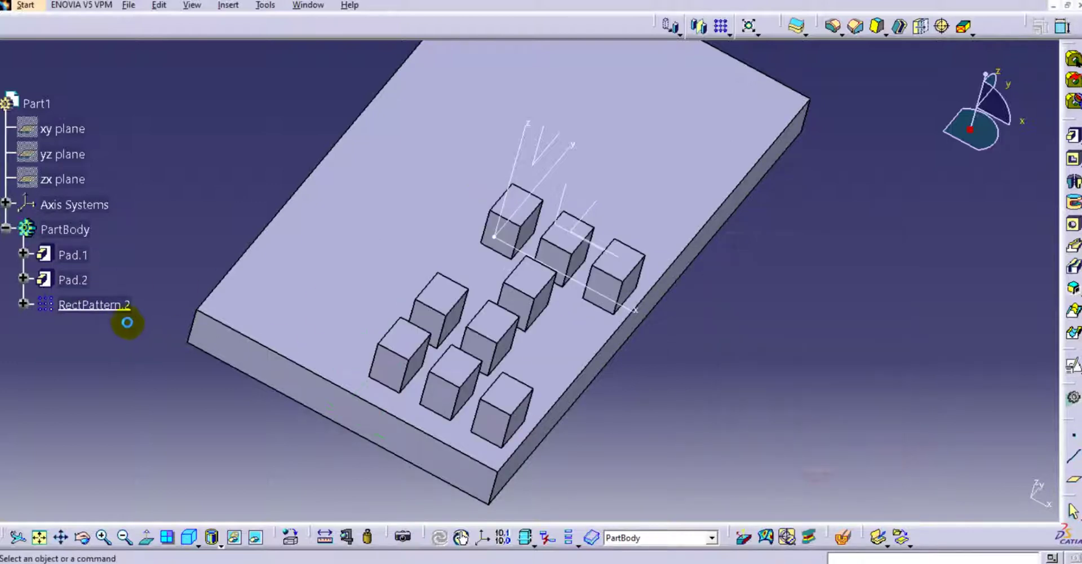
right_click(76, 280)
left_click(123, 88)
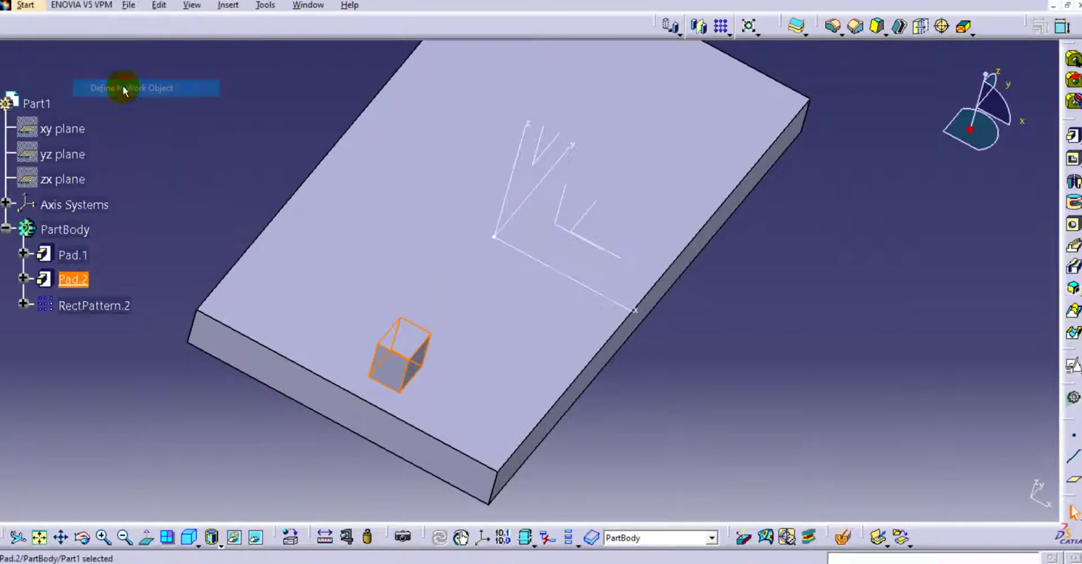
left_click(234, 189)
- Apply a 5 mm edge fillet to the top face of the small block
middle_click_drag(163, 282, 192, 349)
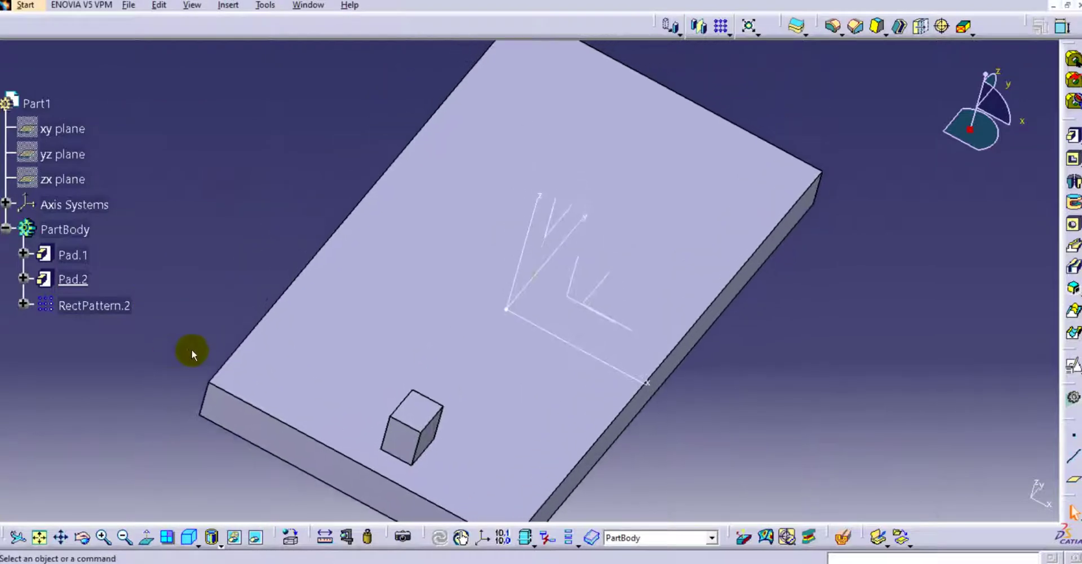
middle_click_drag(245, 245, 245, 282)
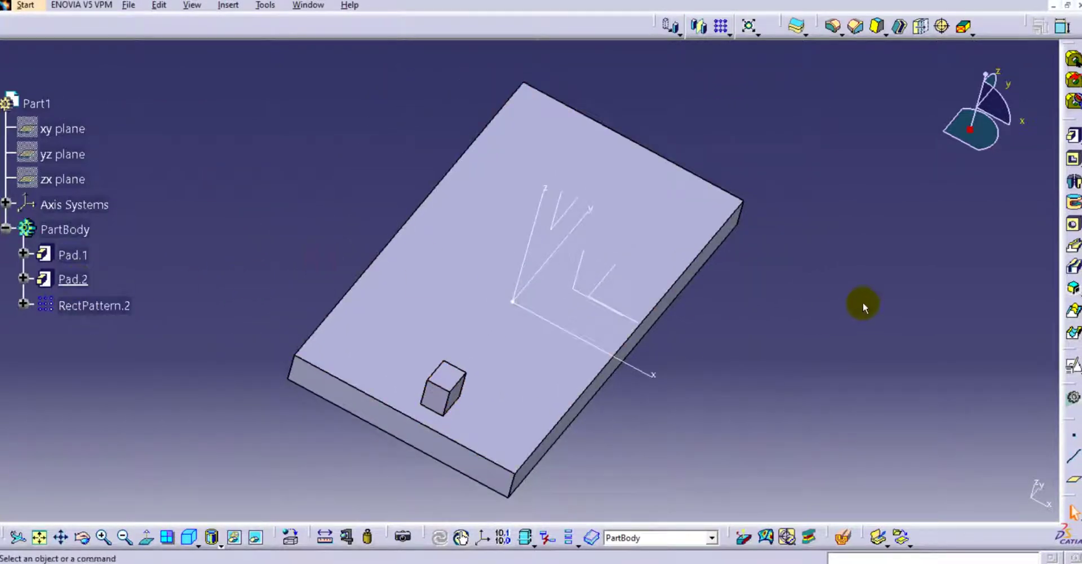
left_click(835, 26)
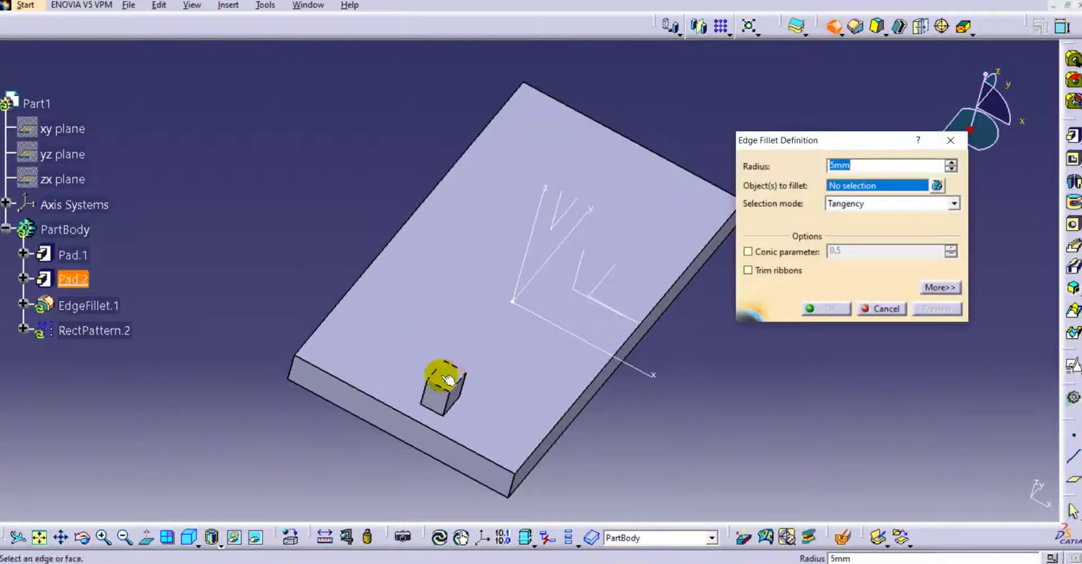
left_click(824, 308)
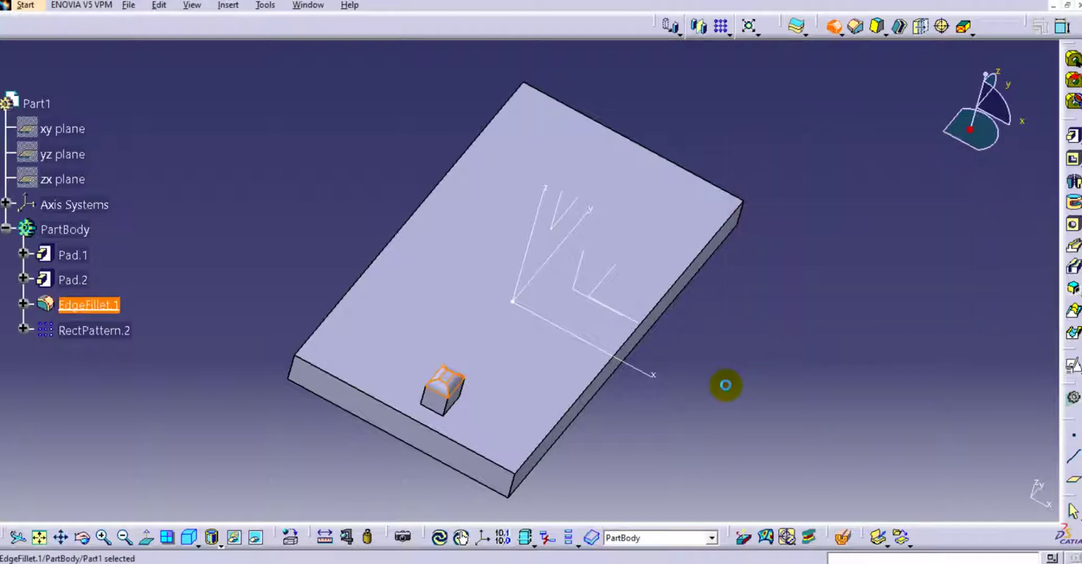
left_click(726, 388)
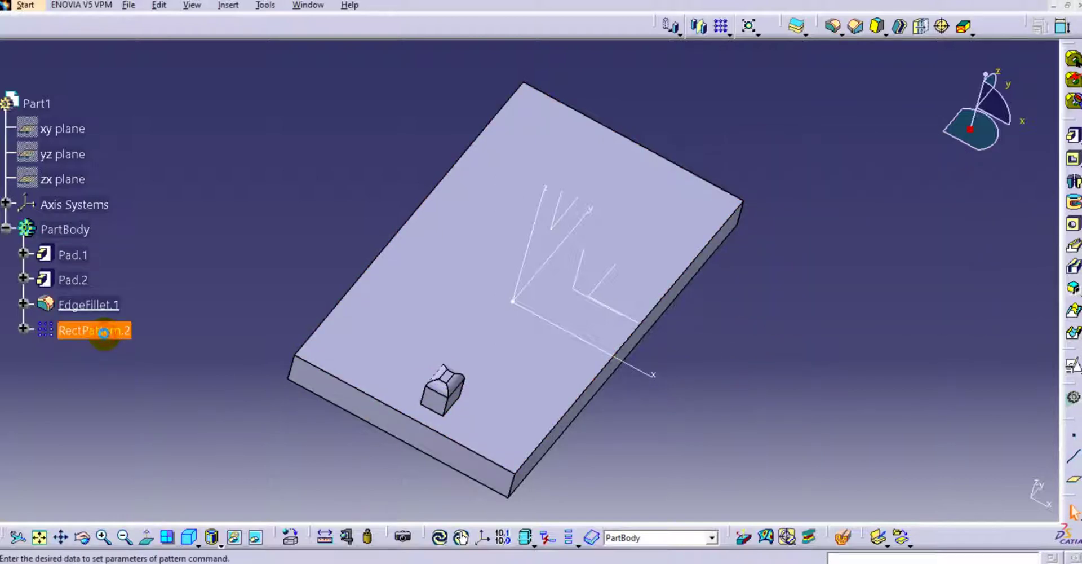
- Try to pick the edge fillet as the object of the existing rectangular pattern
double_click(104, 332)
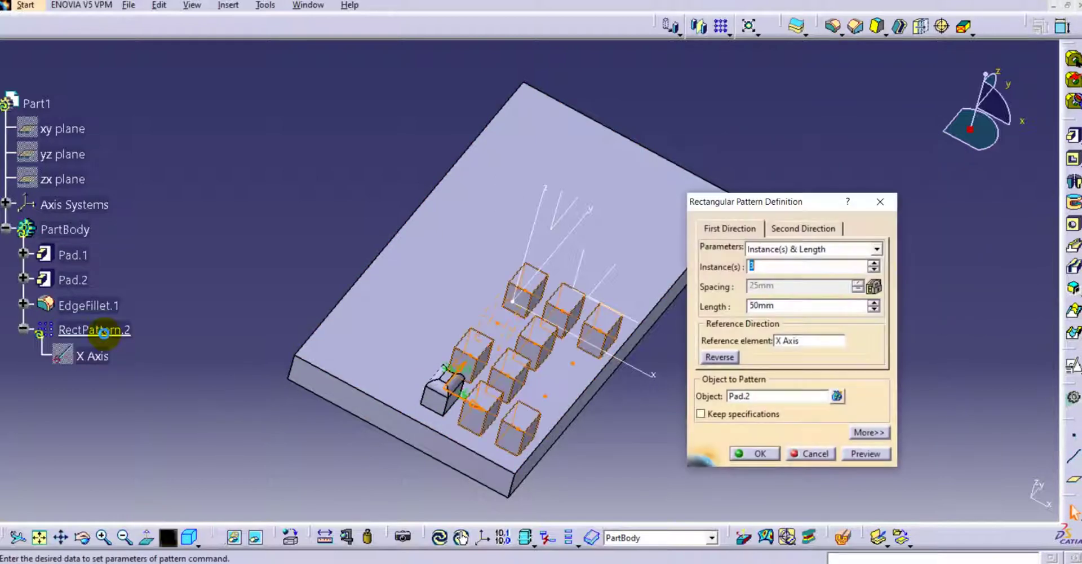
left_click(783, 397)
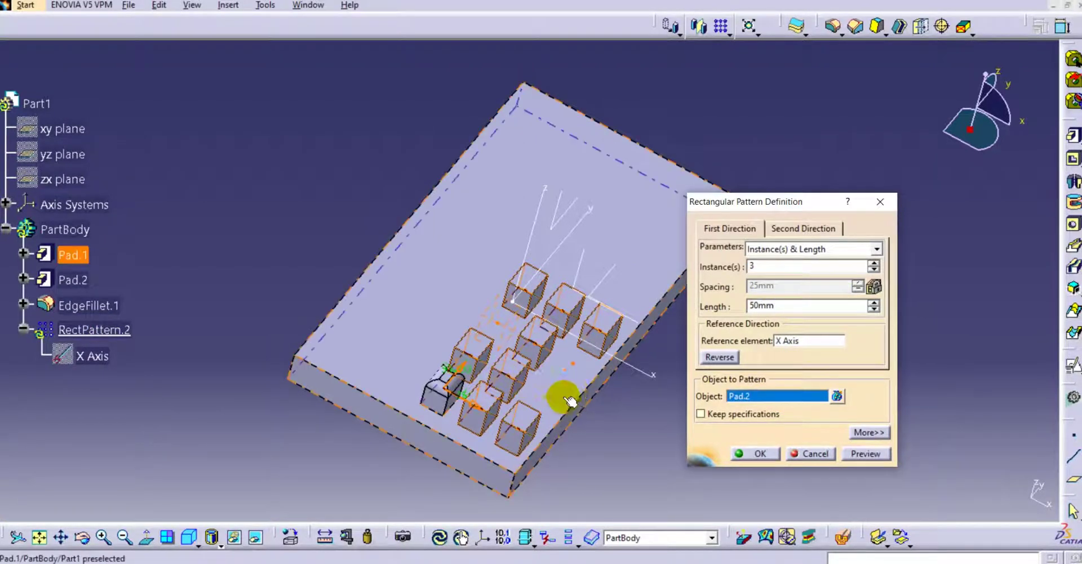
left_click(106, 307)
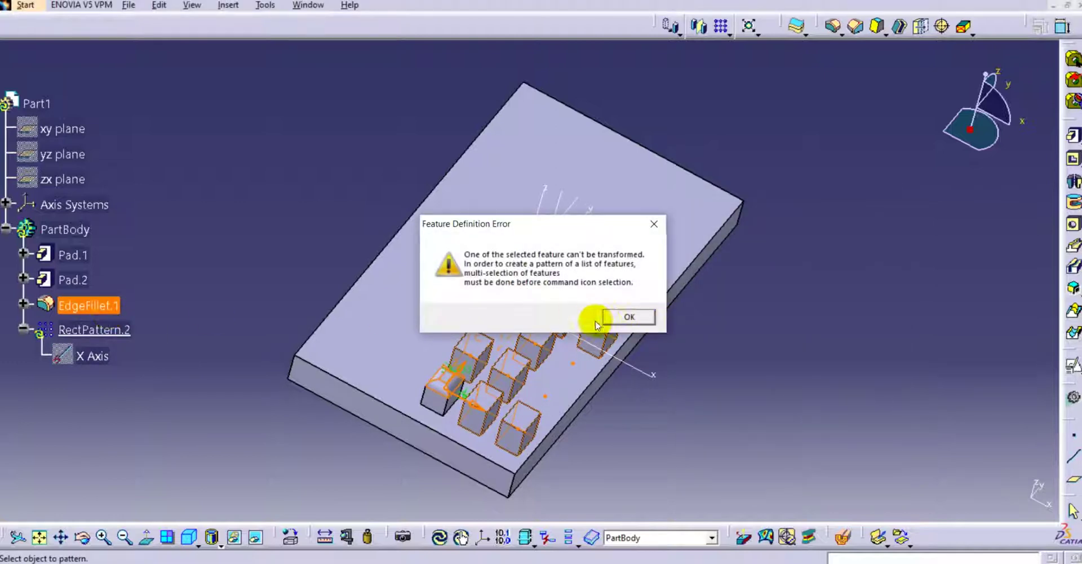
left_click(620, 318)
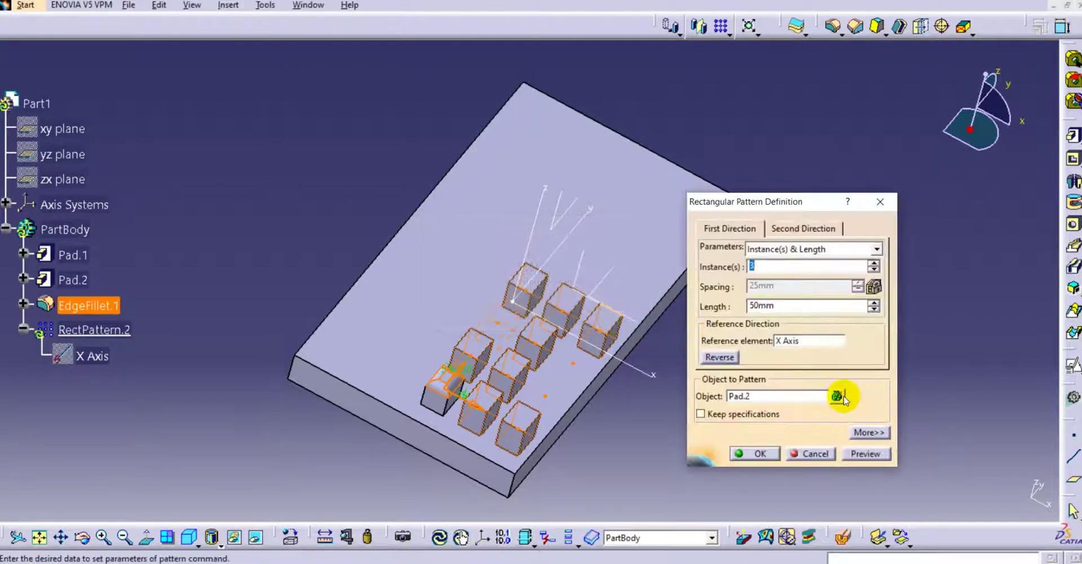
- Try to add the edge fillet to the existing pattern's object list beside Pad.2, and cancel the edit
left_click(840, 396)
left_click(942, 417)
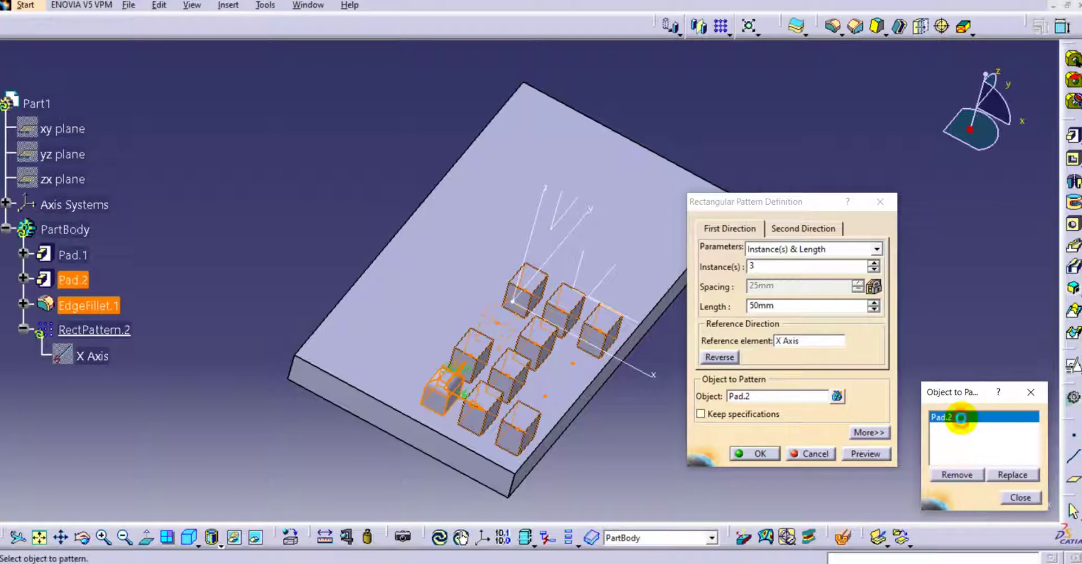
left_click(109, 305)
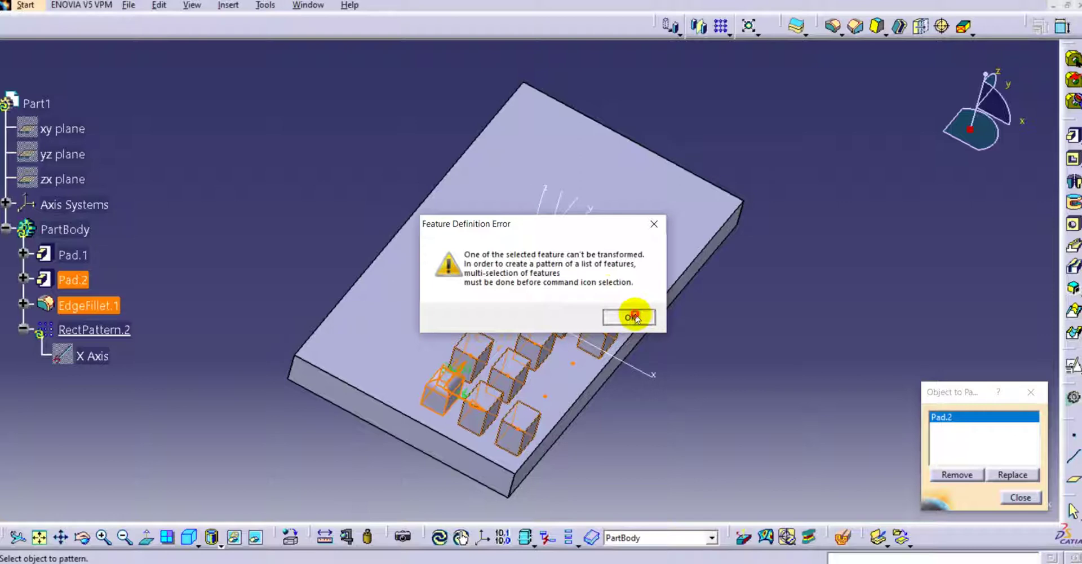
left_click(634, 317)
left_click(1012, 496)
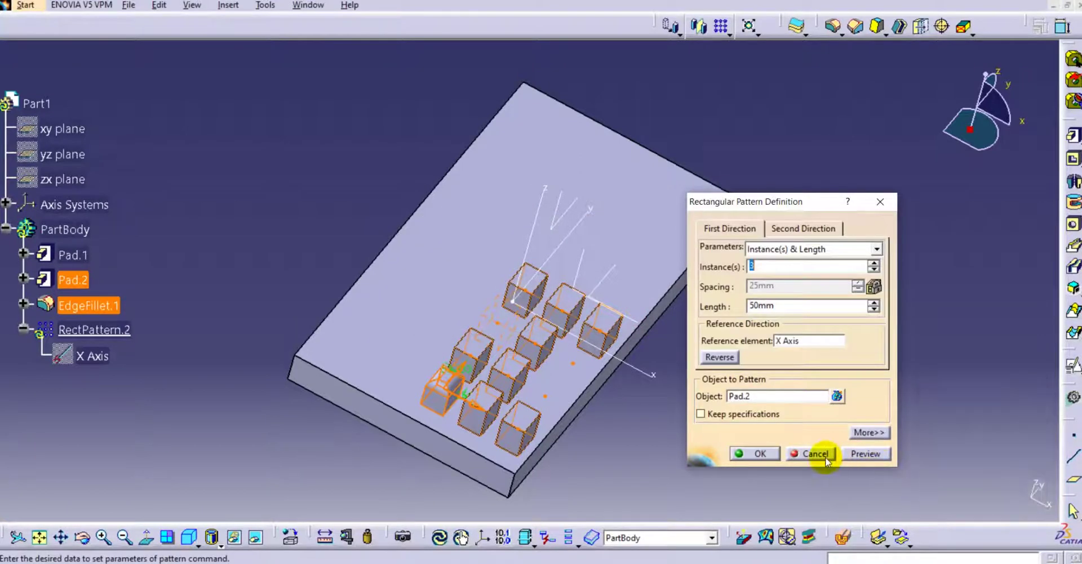
left_click(815, 454)
- Delete the rectangular pattern together with its aggregated elements
right_click(96, 328)
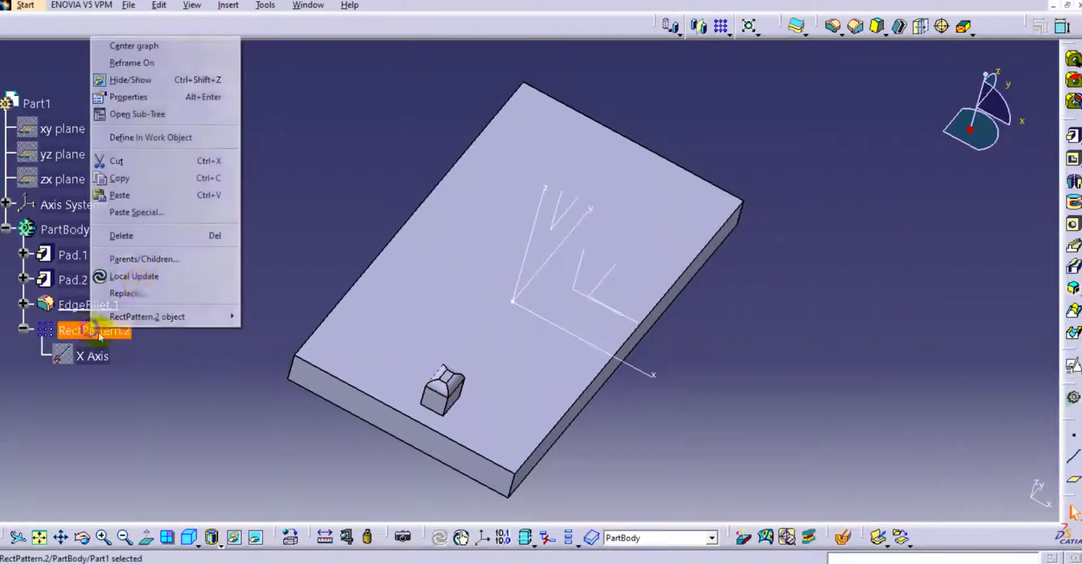
left_click(124, 236)
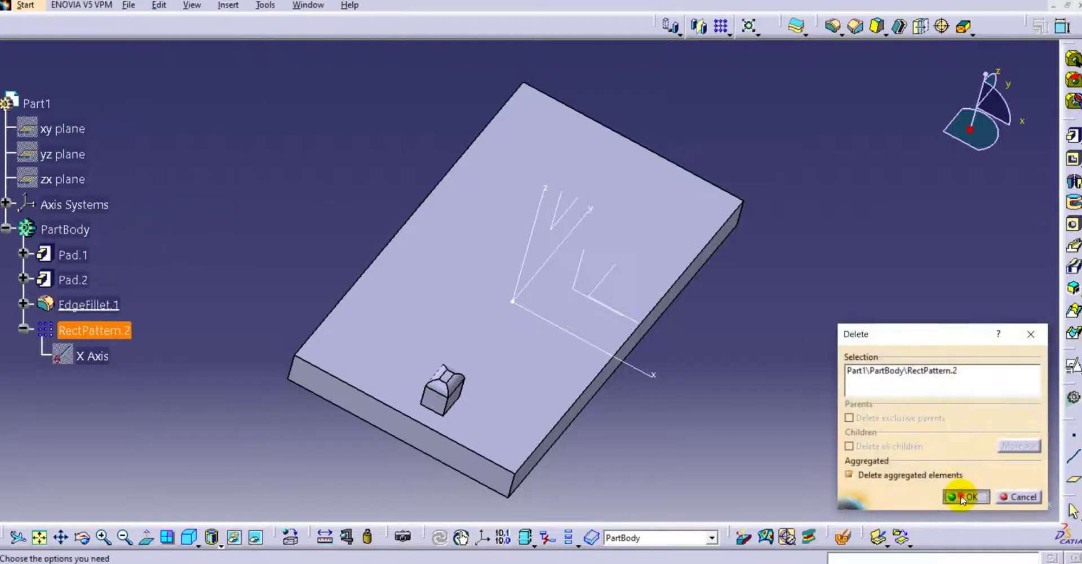
left_click(966, 495)
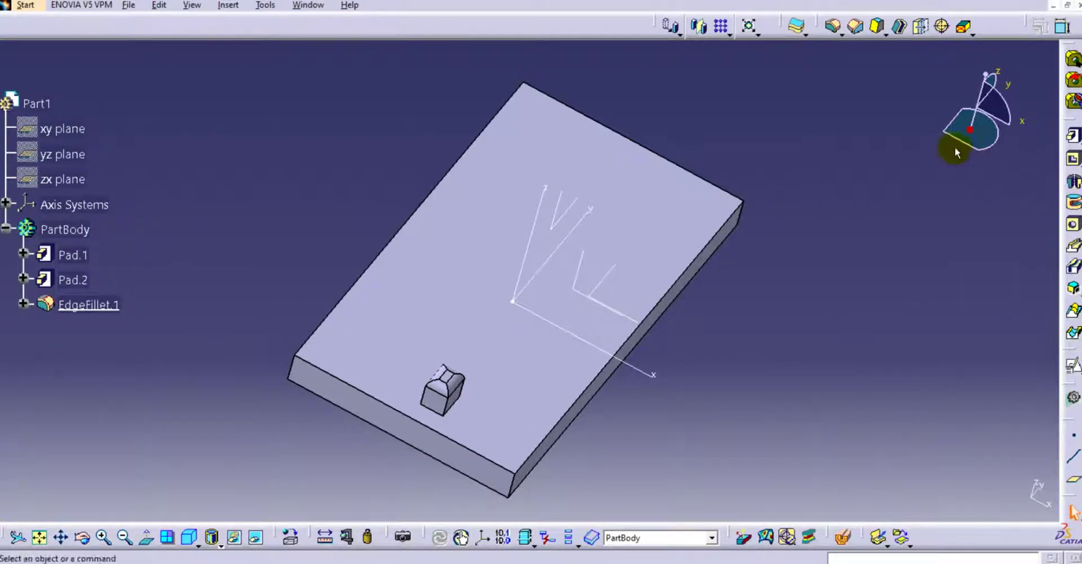
- Start a new rectangular pattern and try to use the edge fillet as its object
left_click(721, 26)
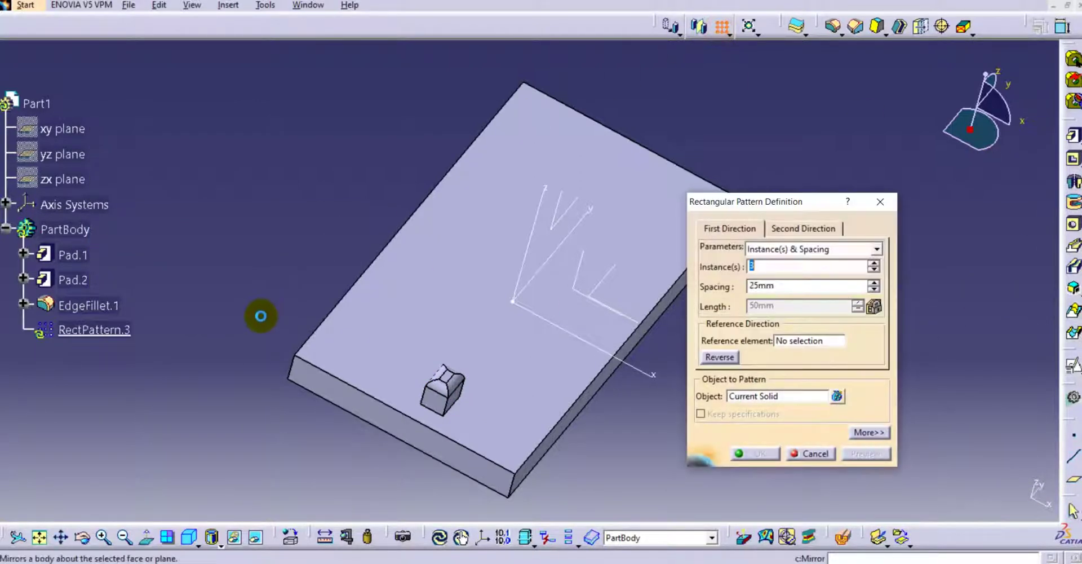
middle_click_drag(387, 293, 361, 282)
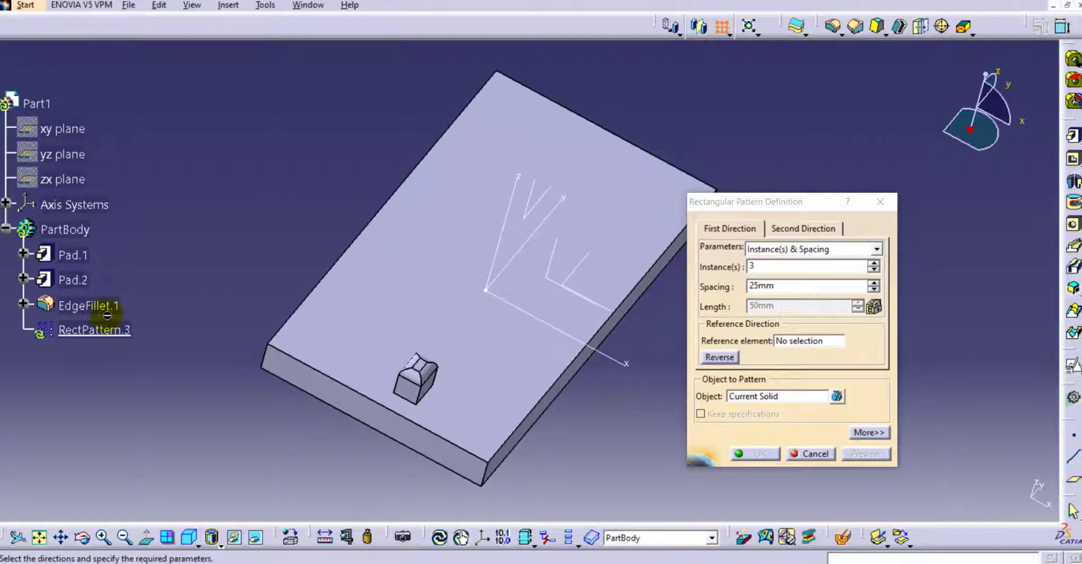
left_click(783, 396)
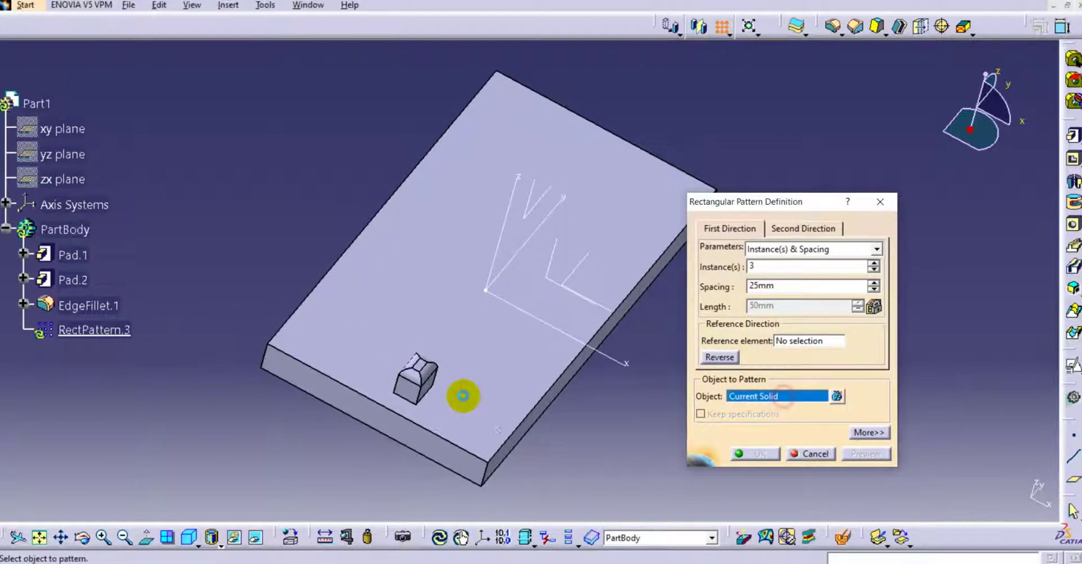
left_click(101, 301)
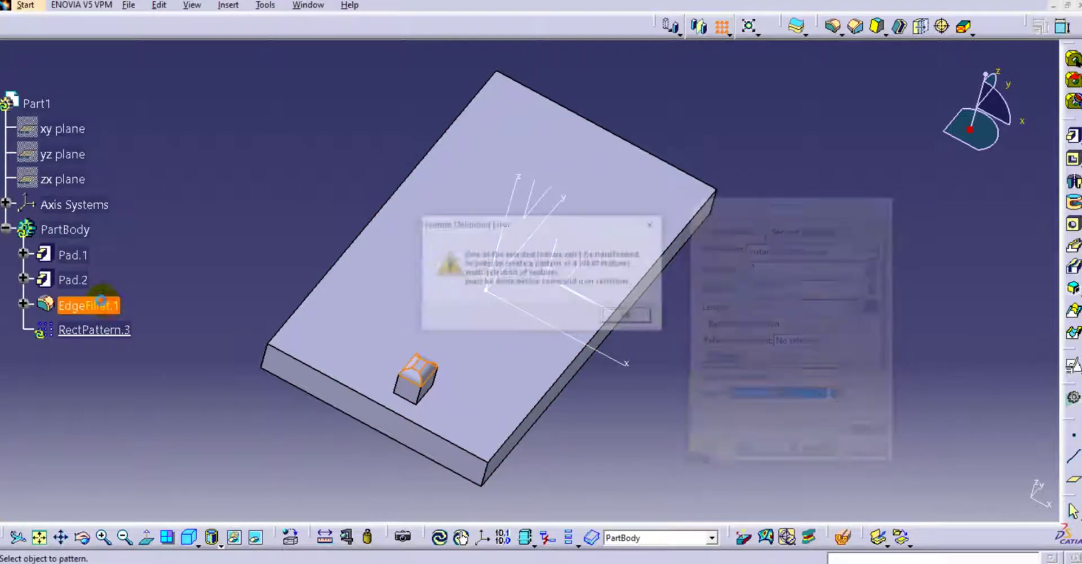
left_click(621, 315)
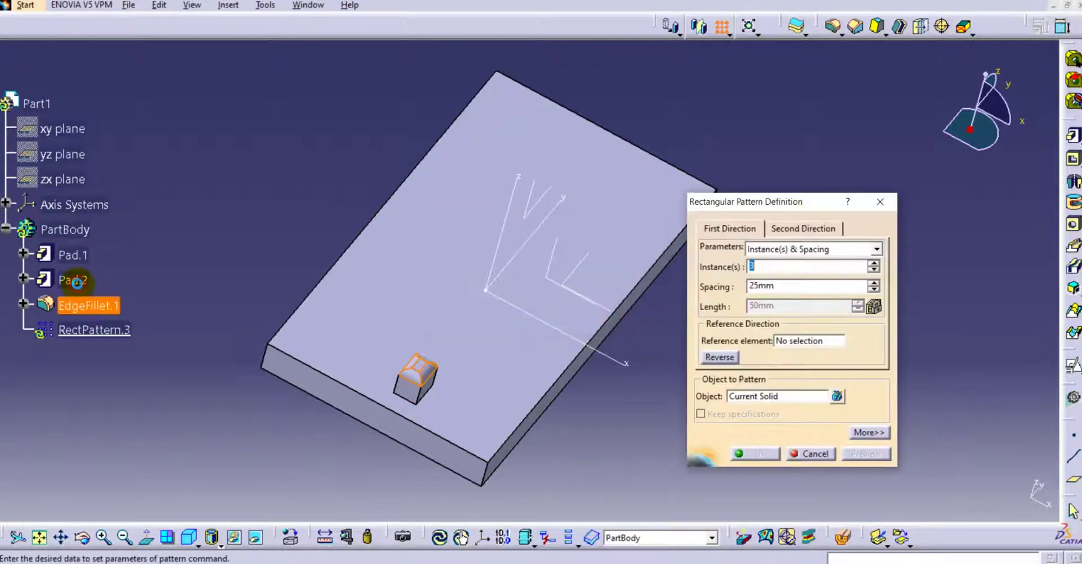
- Choose Pad.2 as the new pattern's object, try to add the edge fillet to its list, and cancel the pattern
left_click(753, 396)
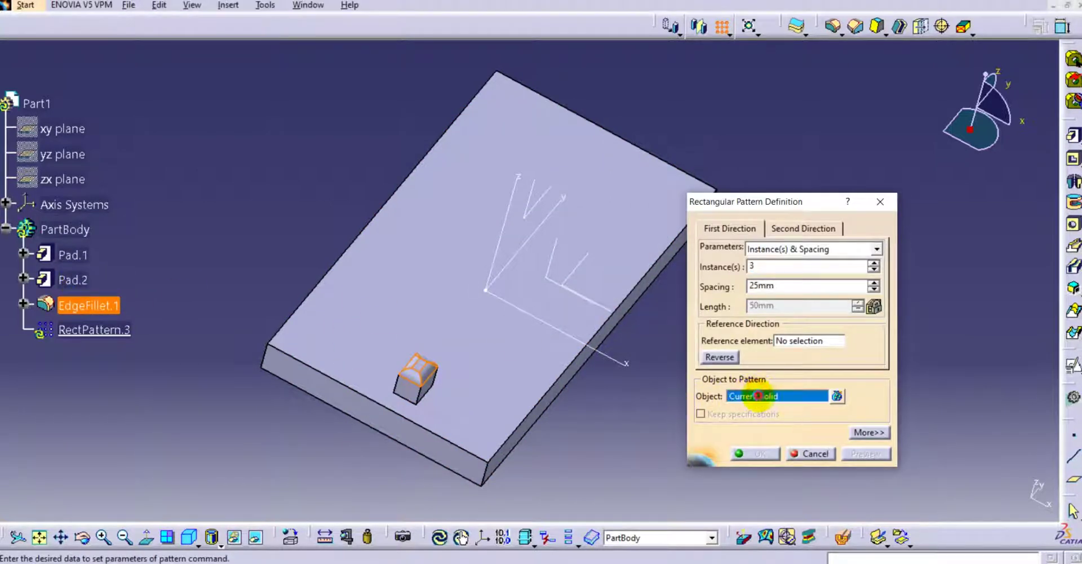
left_click(78, 280)
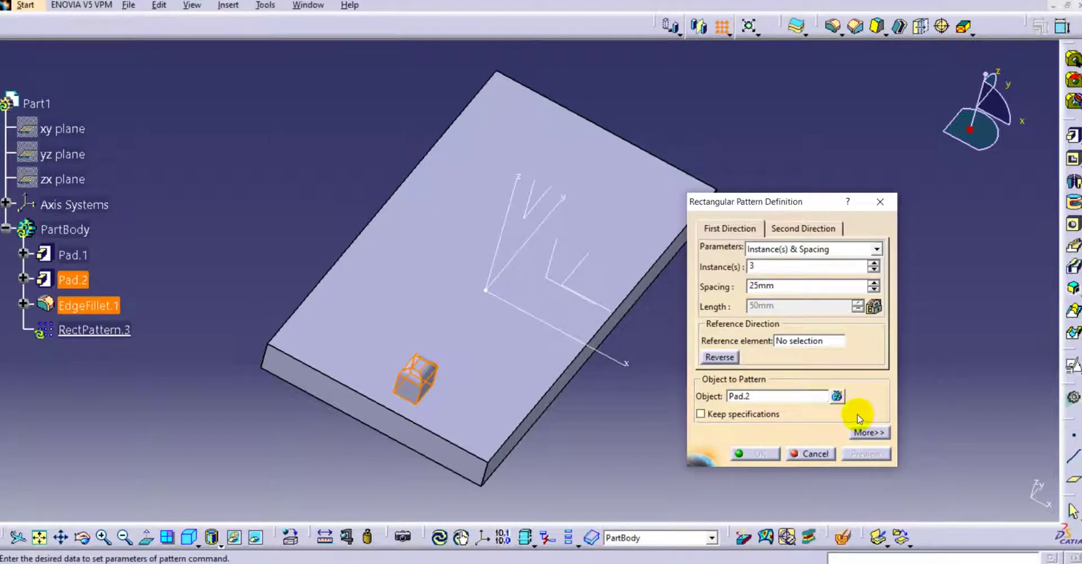
left_click(837, 395)
left_click(953, 416)
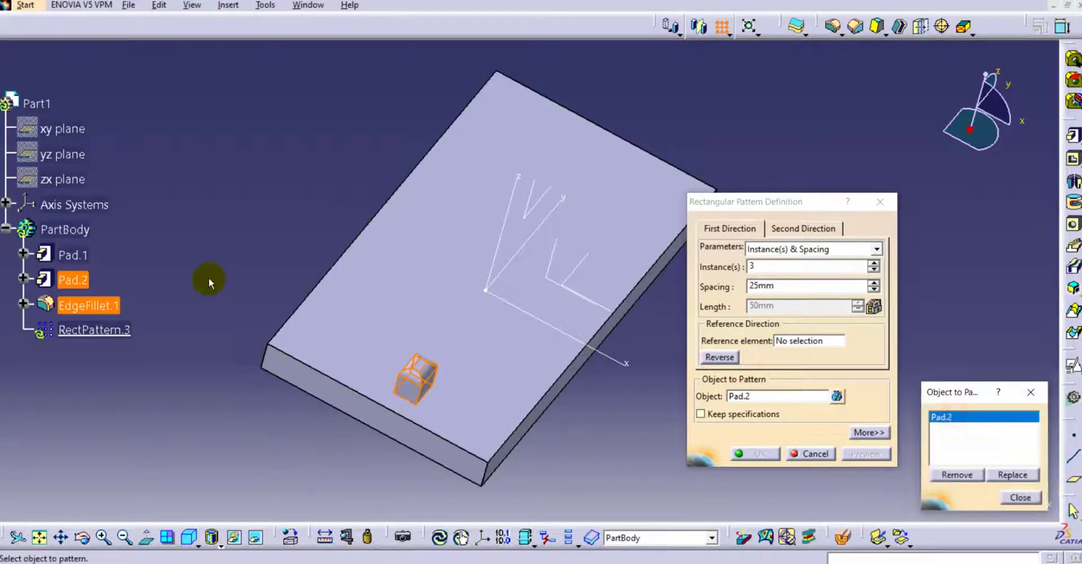
left_click(99, 305)
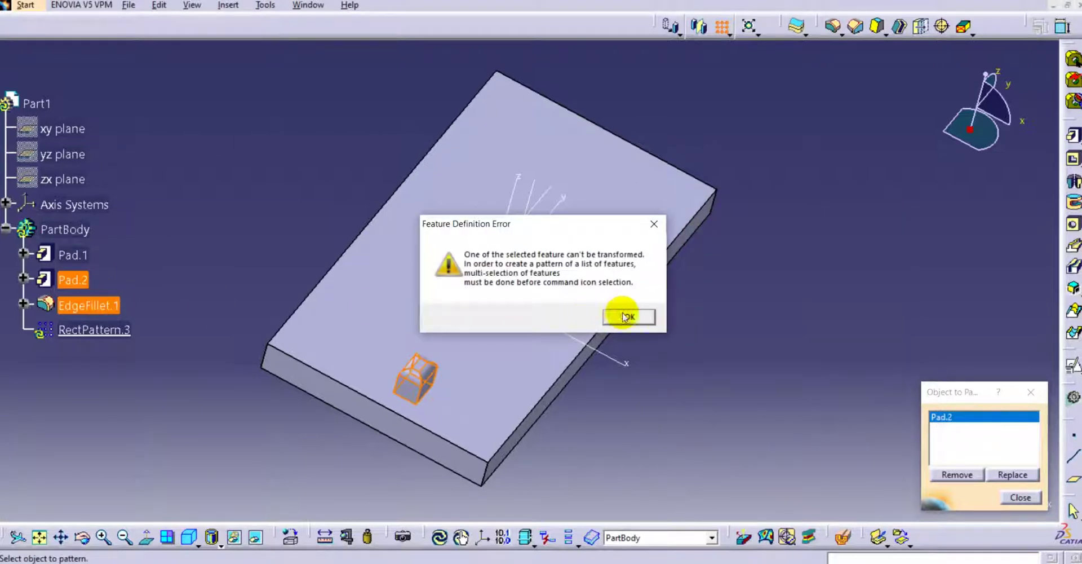
left_click(624, 316)
left_click(821, 451)
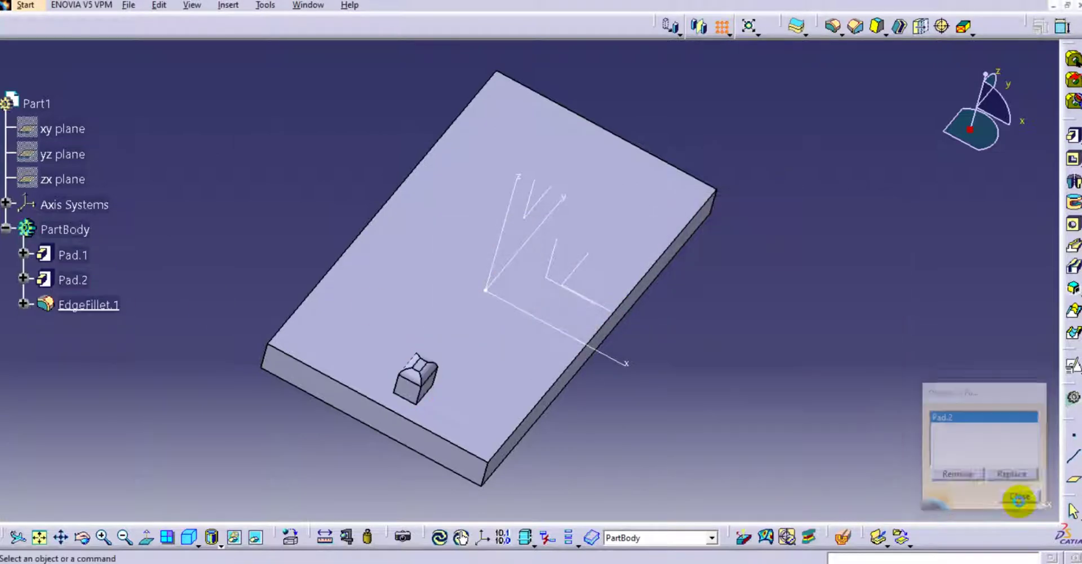
- Select Pad.2 and EdgeFillet.1 together, start a rectangular pattern on both, and accept the warning about non-movable sub-elements
left_click(70, 305)
left_click(73, 279, "ctrl")
left_click(73, 255, "ctrl")
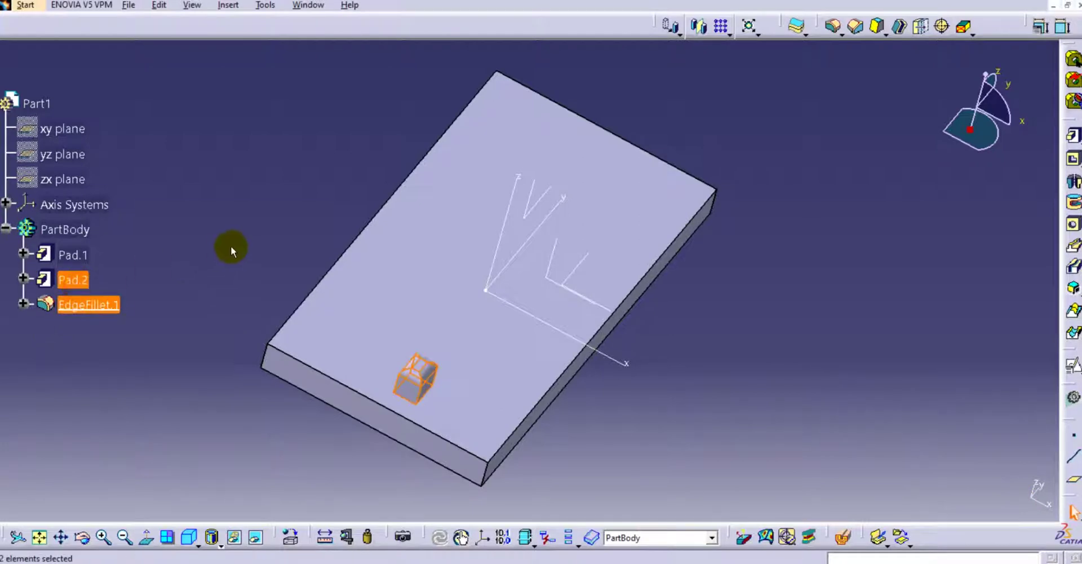
left_click(460, 240, "ctrl")
left_click(722, 26)
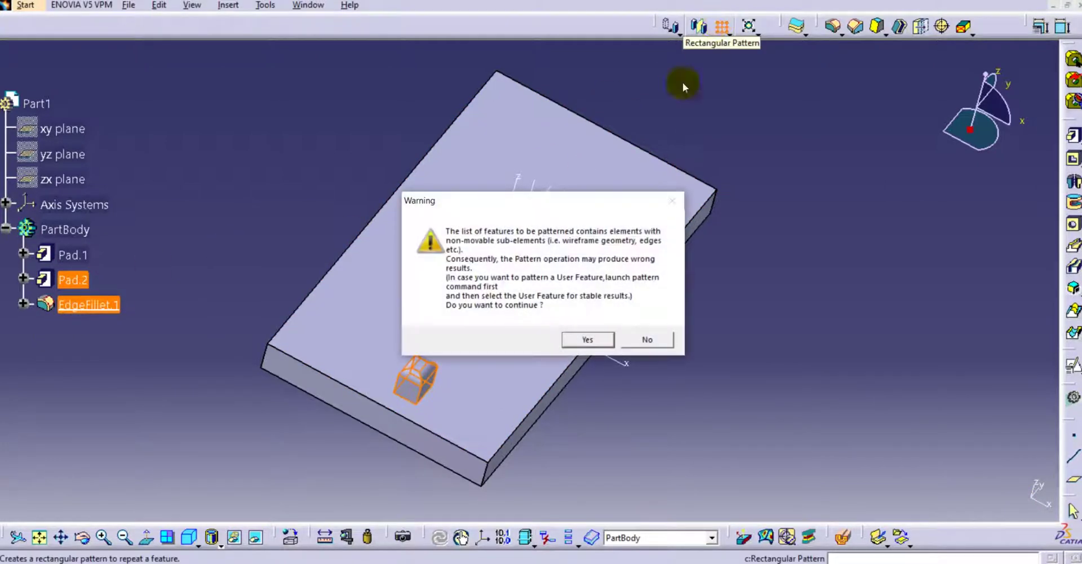
left_click(588, 339)
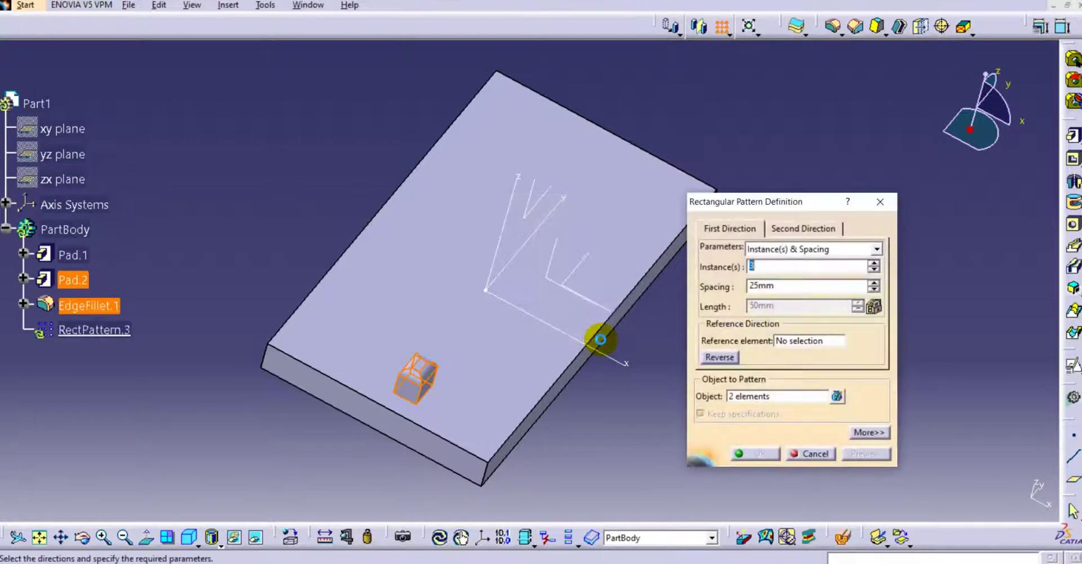
left_click(760, 398)
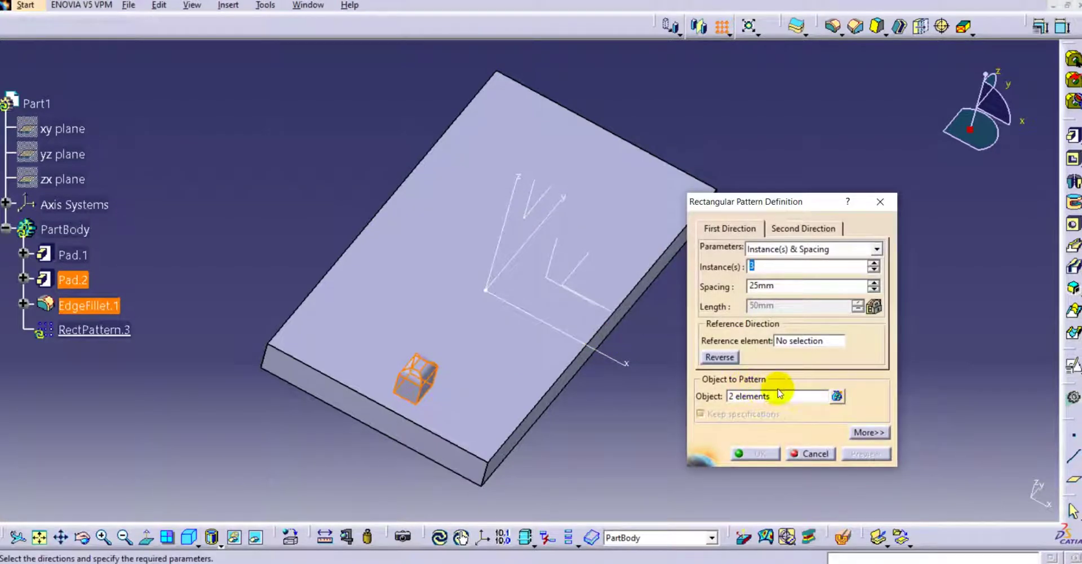
- Create the pattern with 3 instances at 25 mm along the plate's short edge and, reversed, 4 instances at 33.333 mm along its long edge
left_click(806, 341)
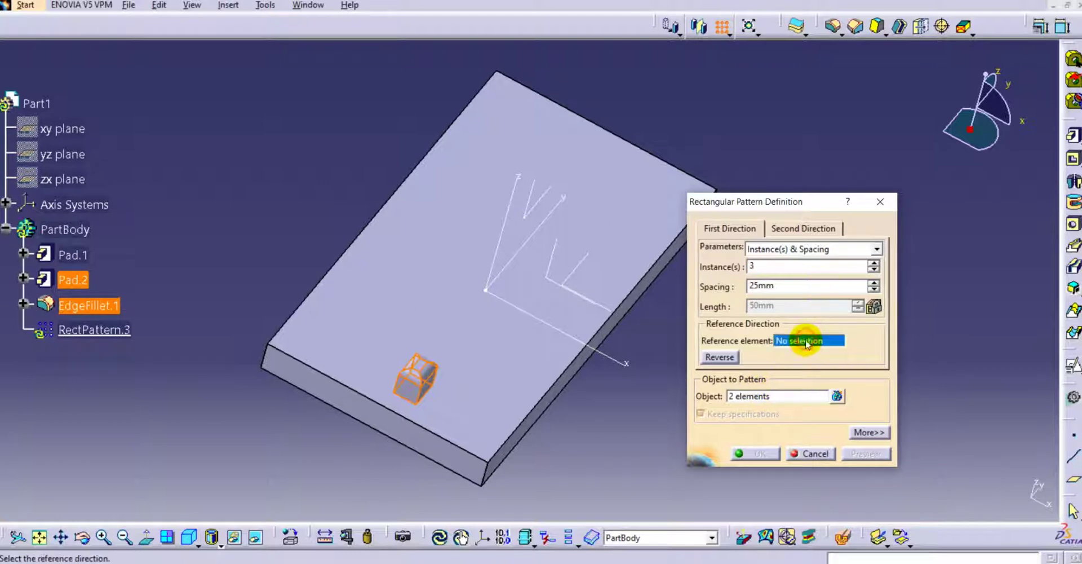
left_click(352, 389)
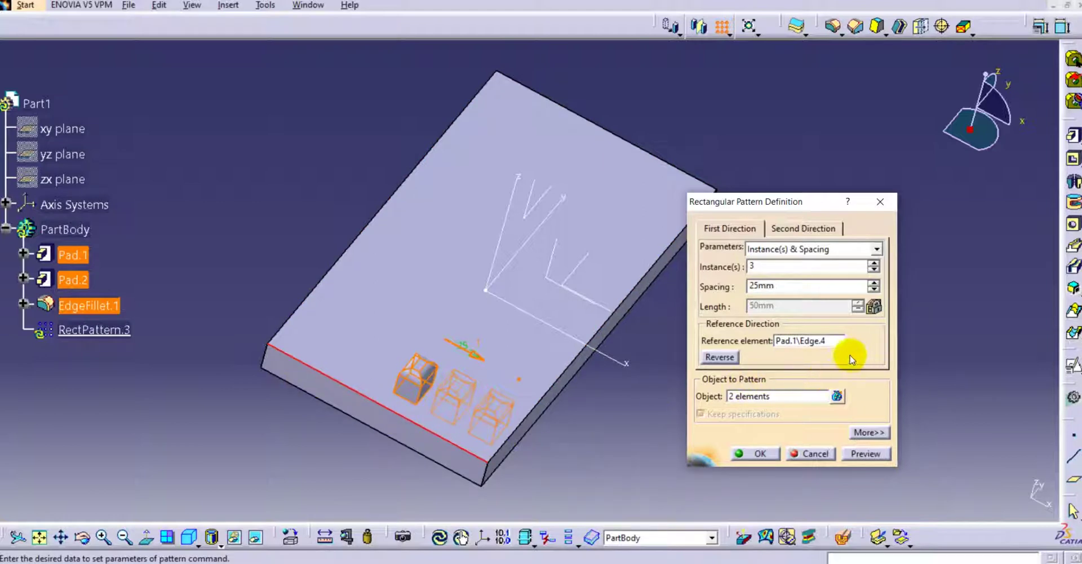
left_click(869, 433)
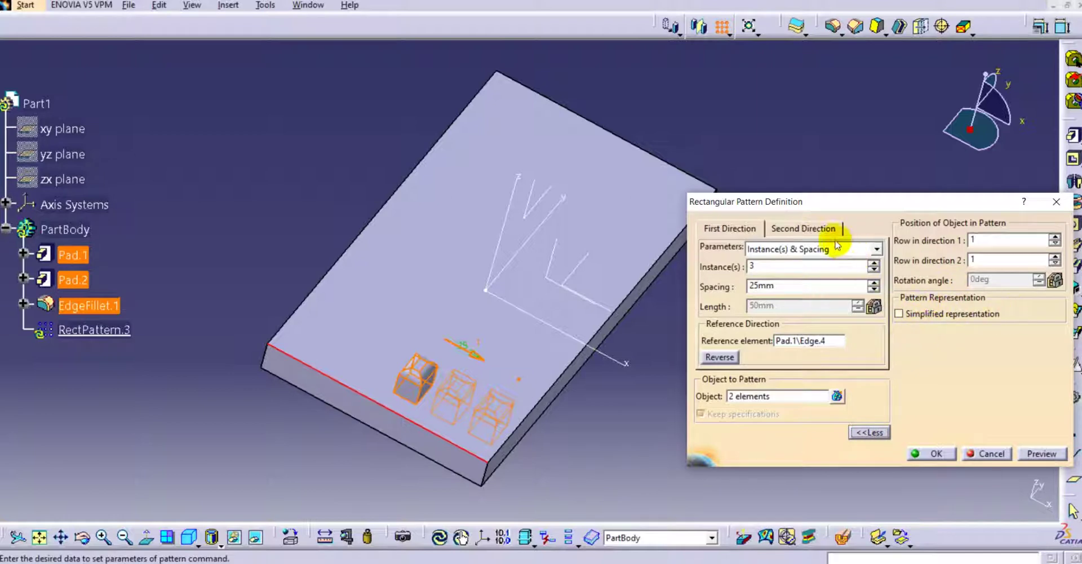
left_click(813, 231)
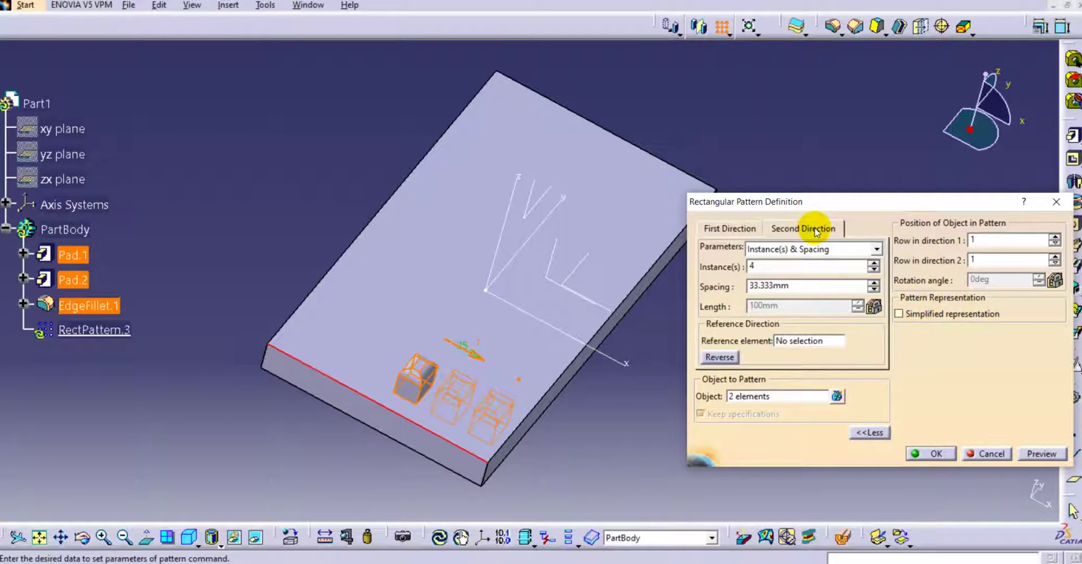
left_click(812, 341)
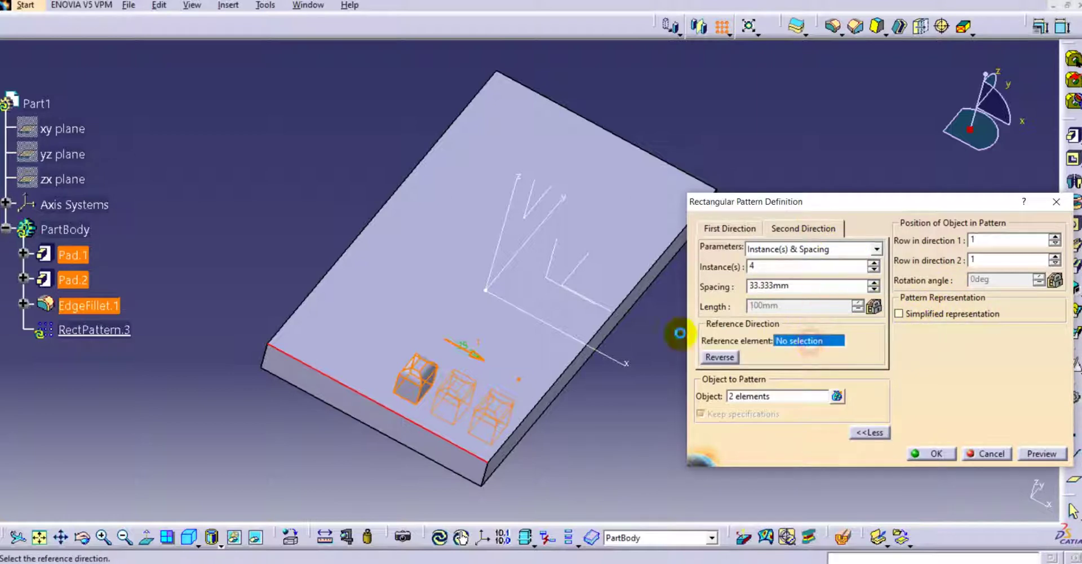
left_click(330, 276)
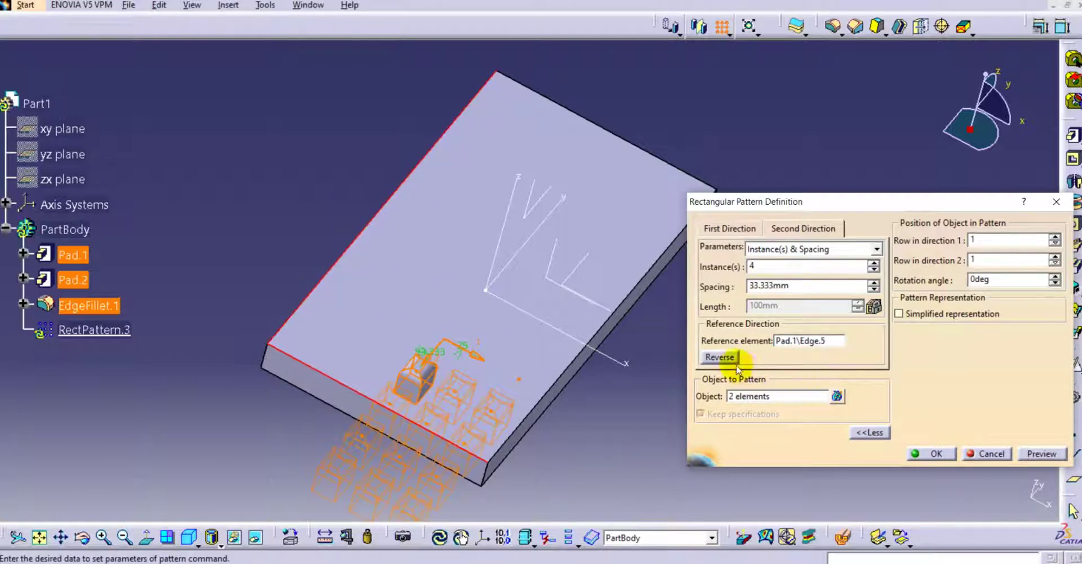
left_click(720, 357)
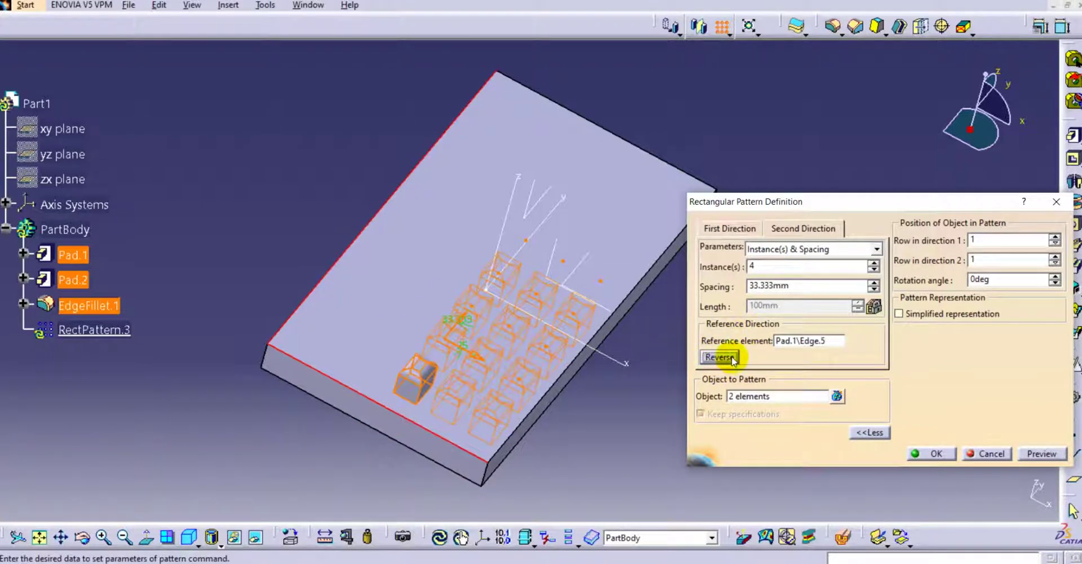
left_click(933, 454)
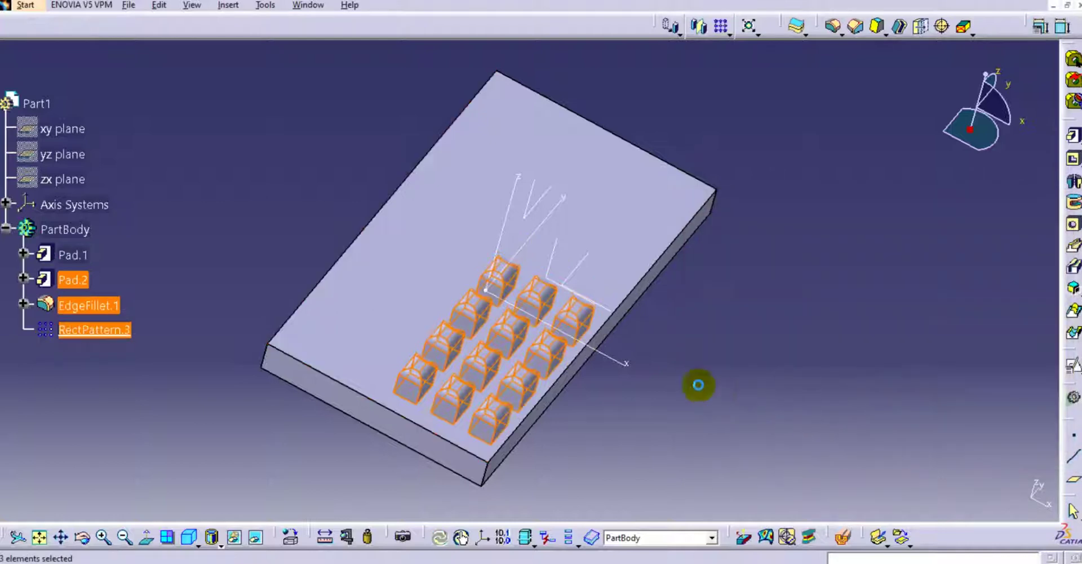
- Edit the rectangular pattern and set its first-direction parameters to Instance(s) & Unequal Spacing
left_click(699, 384)
middle_click_drag(519, 418, 498, 382)
middle_click(522, 322)
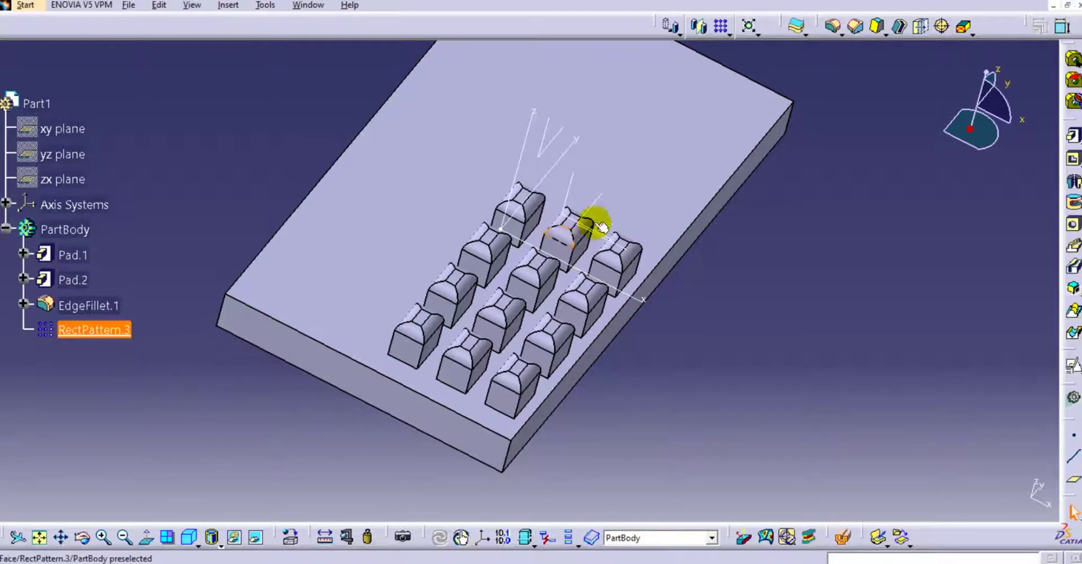
double_click(107, 338)
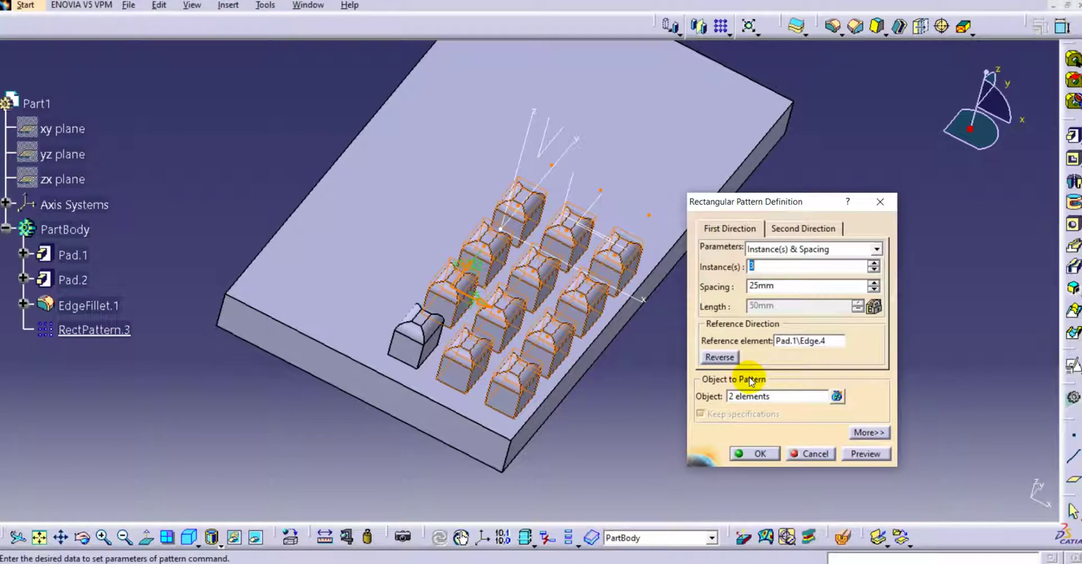
left_click(857, 249)
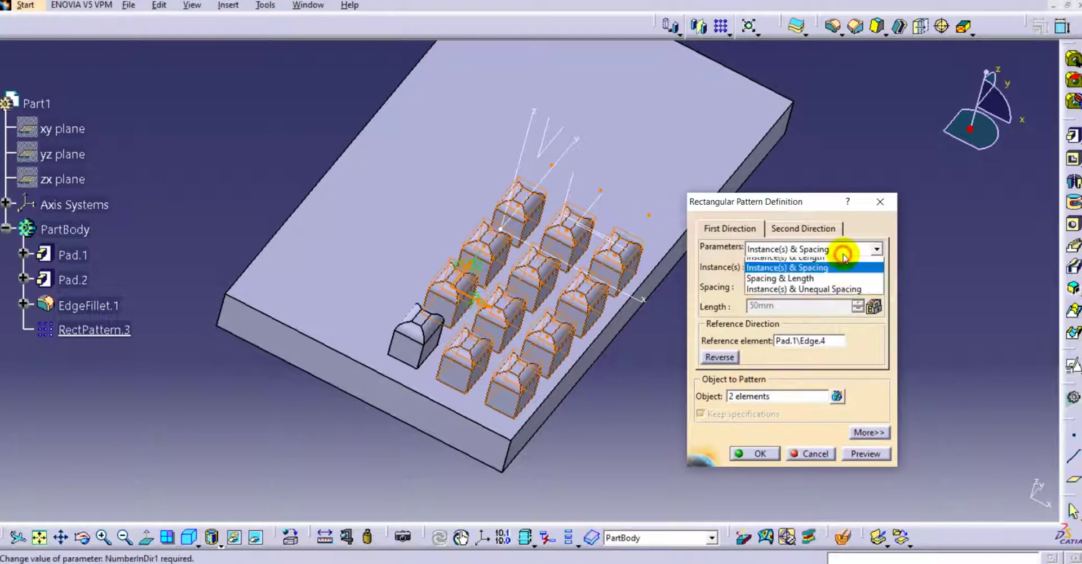
left_click(820, 284)
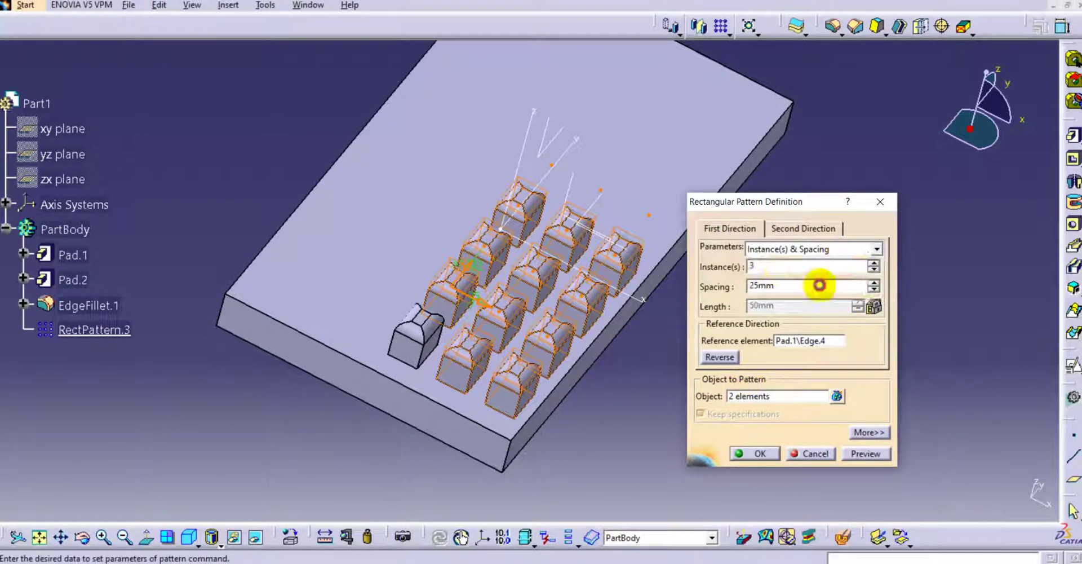
left_click(810, 249)
left_click(812, 292)
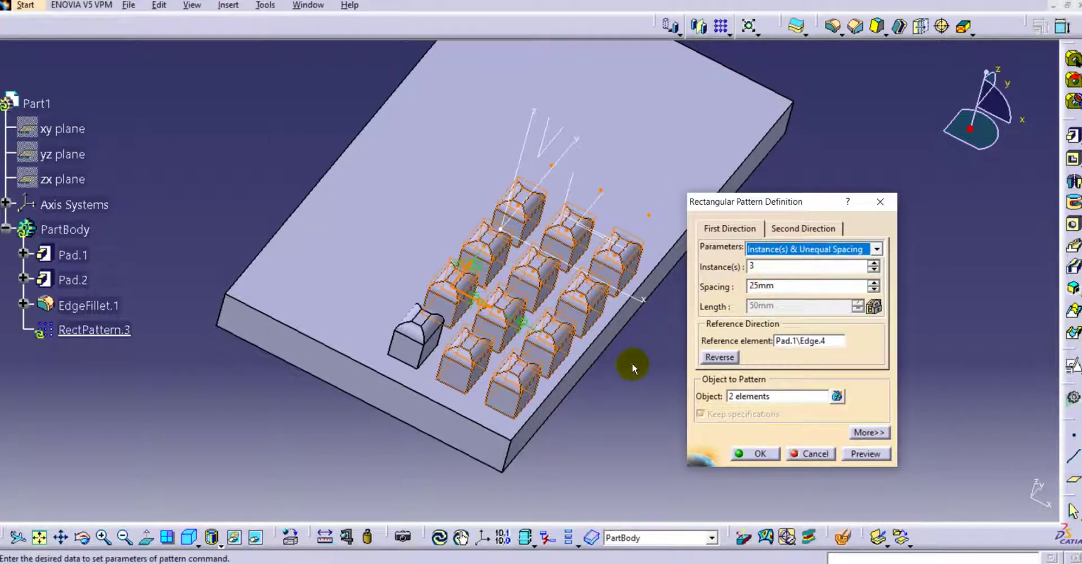
- Change the second-direction spacing of the pattern through its dimension on the model and apply the edit
middle_click_drag(633, 365, 540, 343)
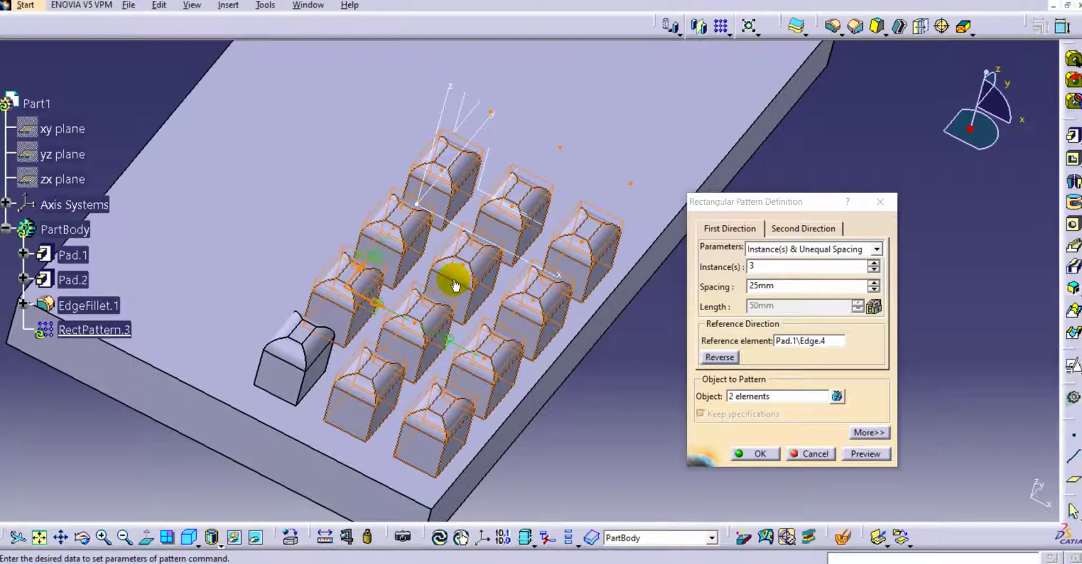
middle_click_drag(460, 280, 393, 285)
double_click(307, 306)
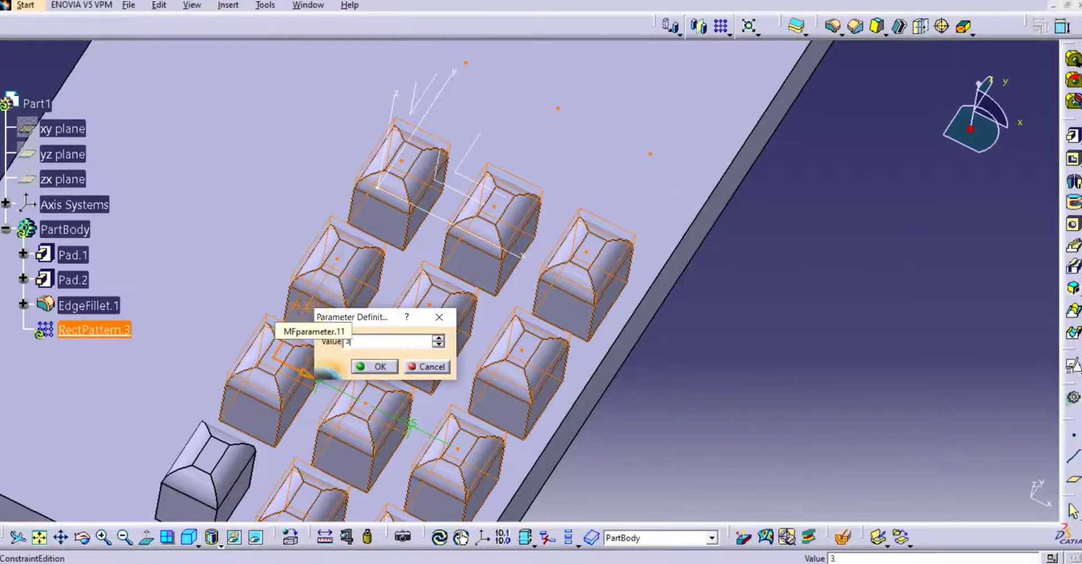
key("Return")
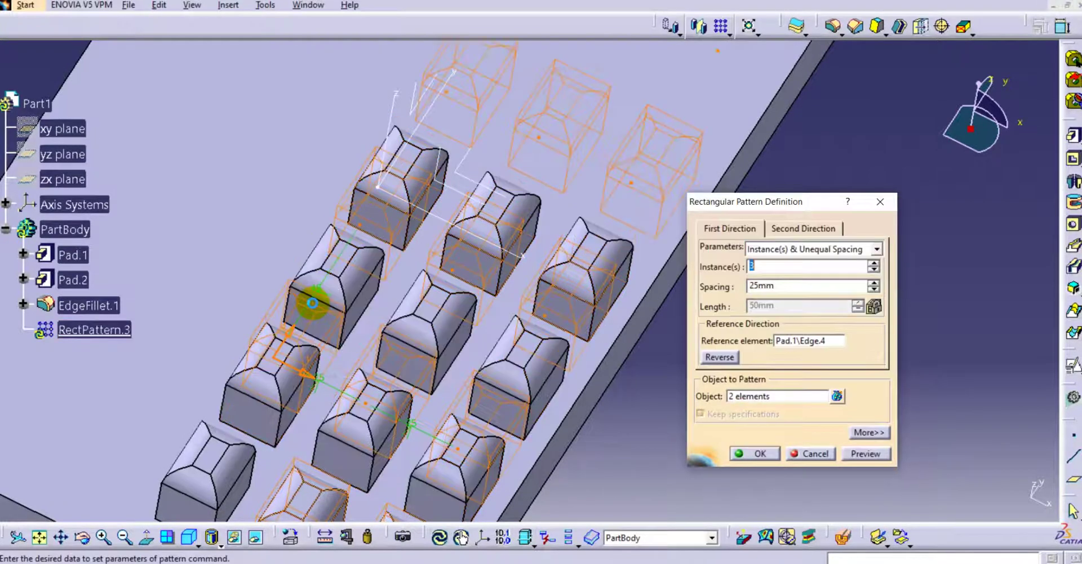
middle_click_drag(397, 241, 417, 279, "ctrl")
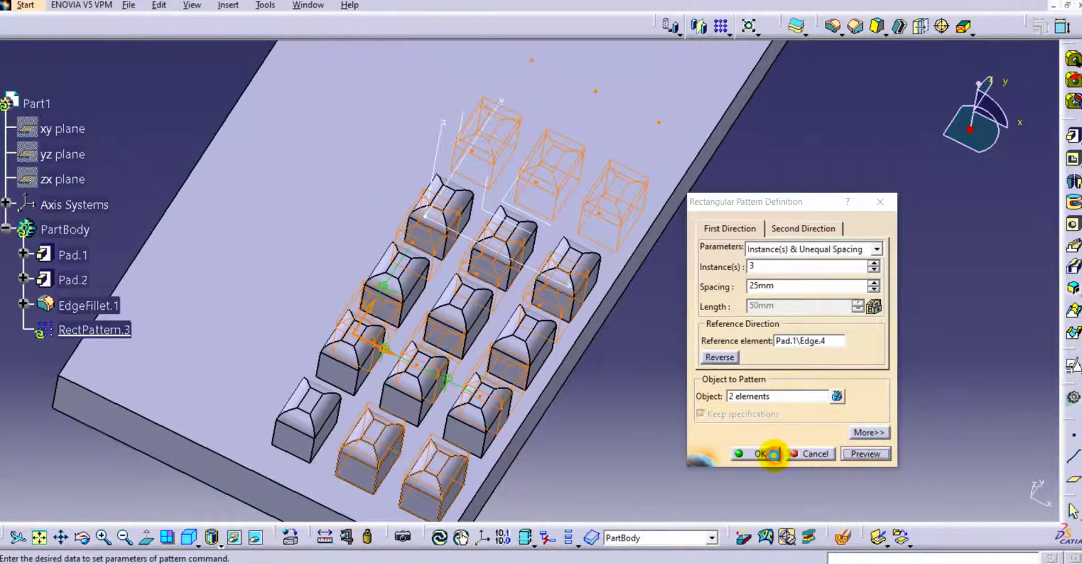
left_click(774, 454)
left_click(752, 424)
- Create a positioned sketch on the absolute axis system's YZ plane
middle_click_drag(430, 388, 475, 323)
middle_click_drag(508, 257, 466, 345)
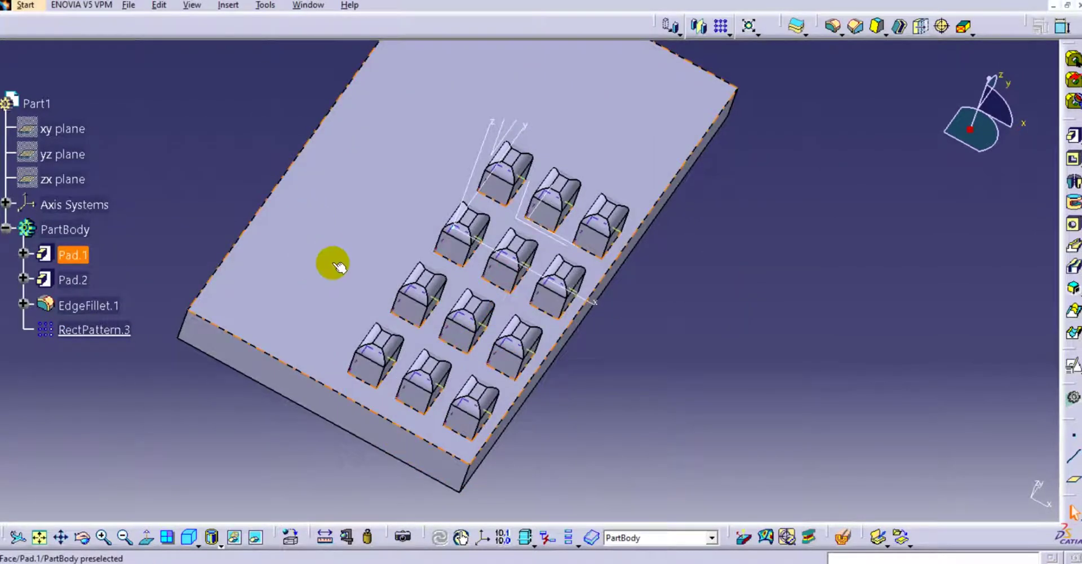
middle_click_drag(369, 267, 422, 303)
middle_click(421, 303)
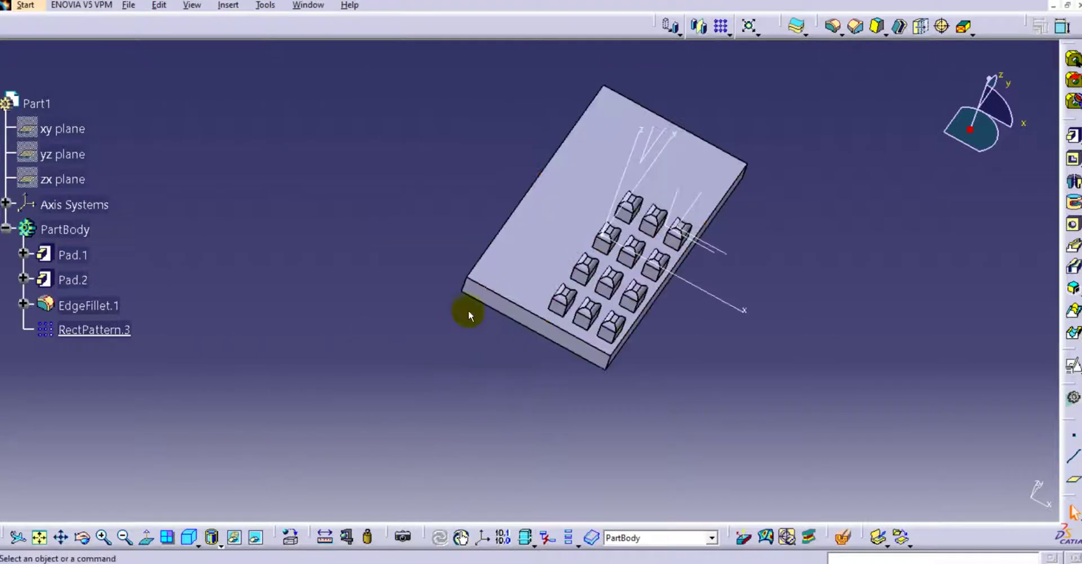
middle_click_drag(604, 321, 517, 242)
middle_click_drag(382, 299, 350, 303)
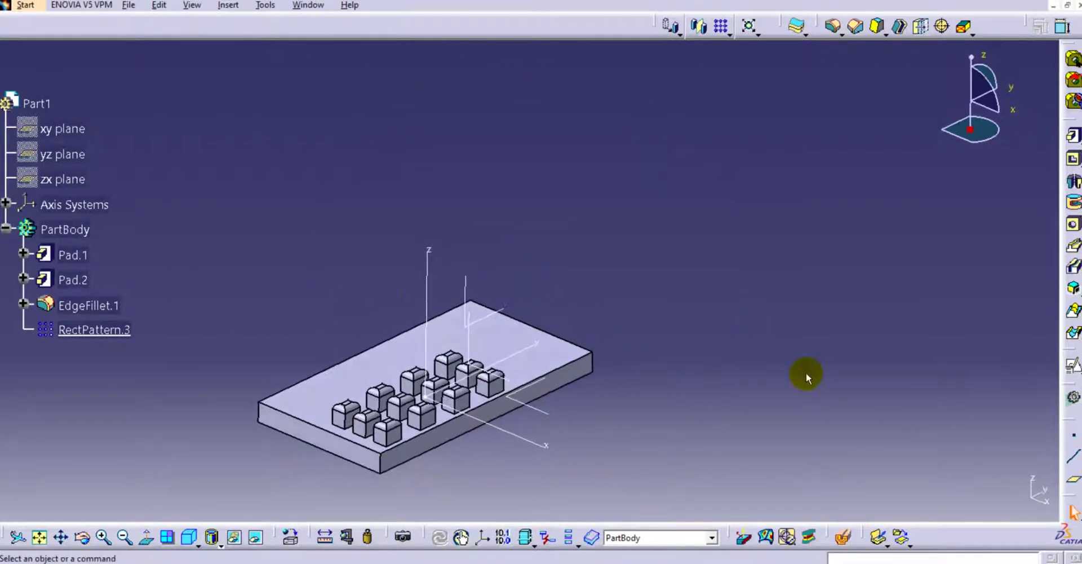
left_click(1073, 366)
left_click(476, 319)
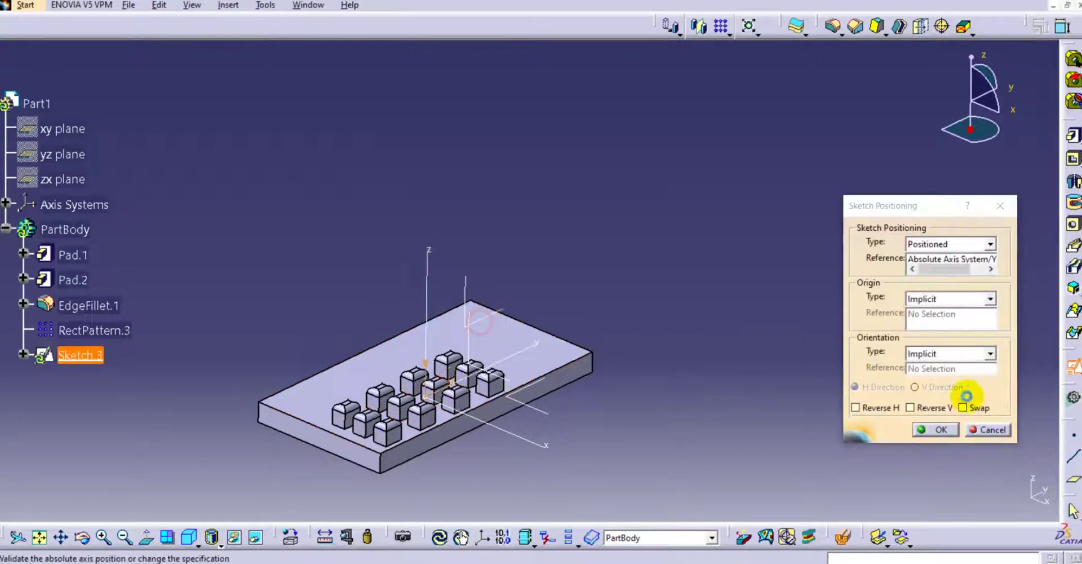
left_click(936, 429)
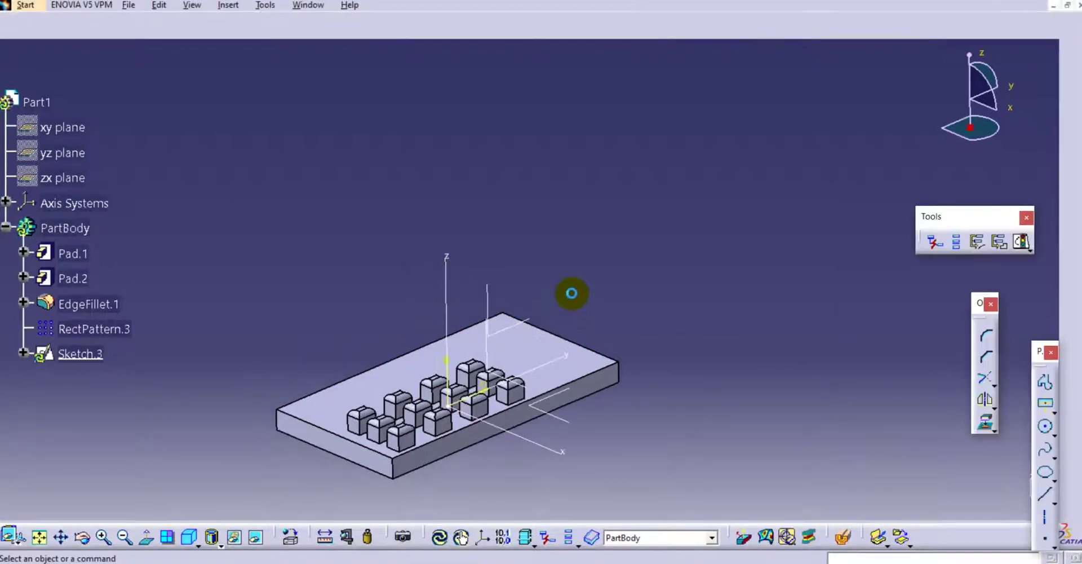
- Sketch a wavy six-point spline about 265 mm wide above the row of blocks
middle_click_drag(625, 297, 647, 328)
middle_click_drag(421, 421, 474, 323)
middle_click_drag(643, 375, 665, 387)
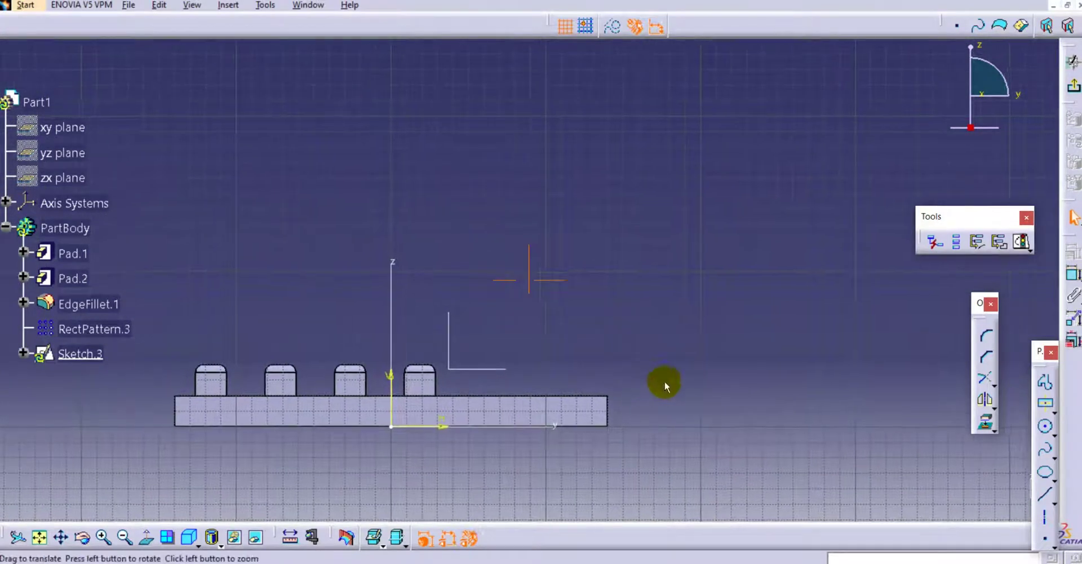
left_click(1045, 404)
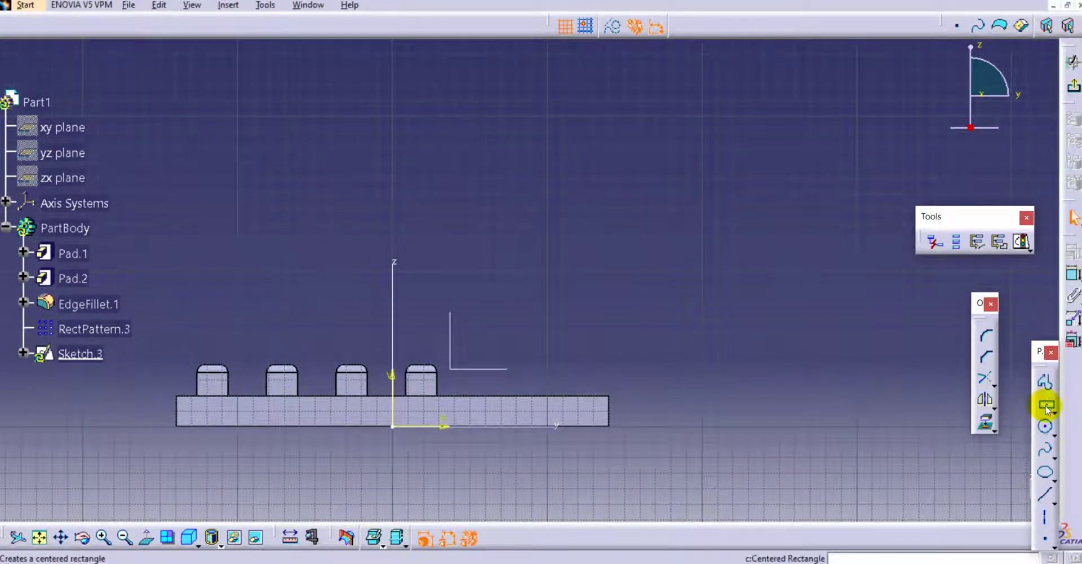
left_click(1048, 431)
left_click(1049, 424)
left_click(1045, 472)
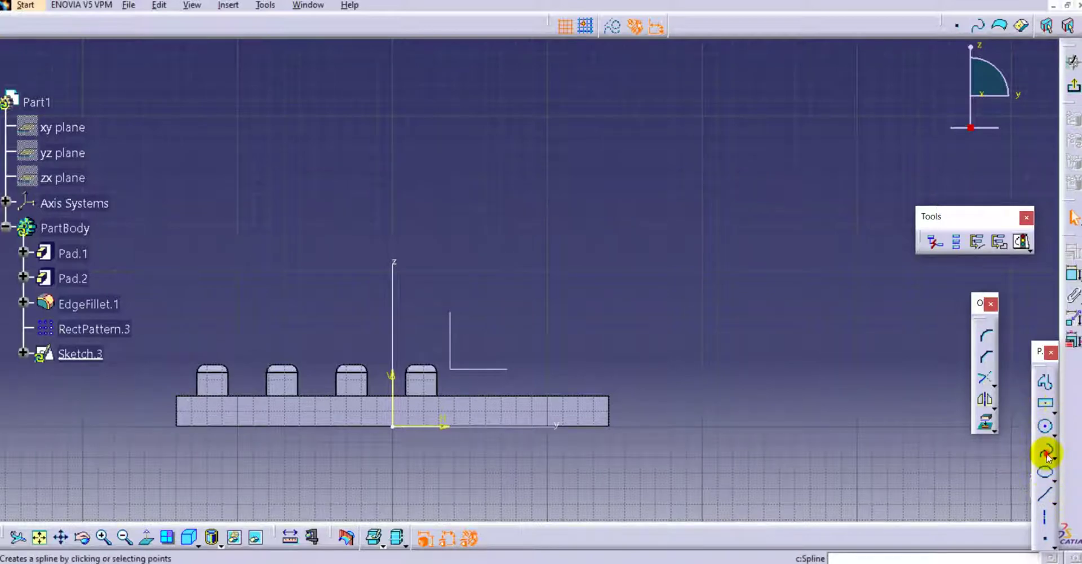
left_click(226, 313)
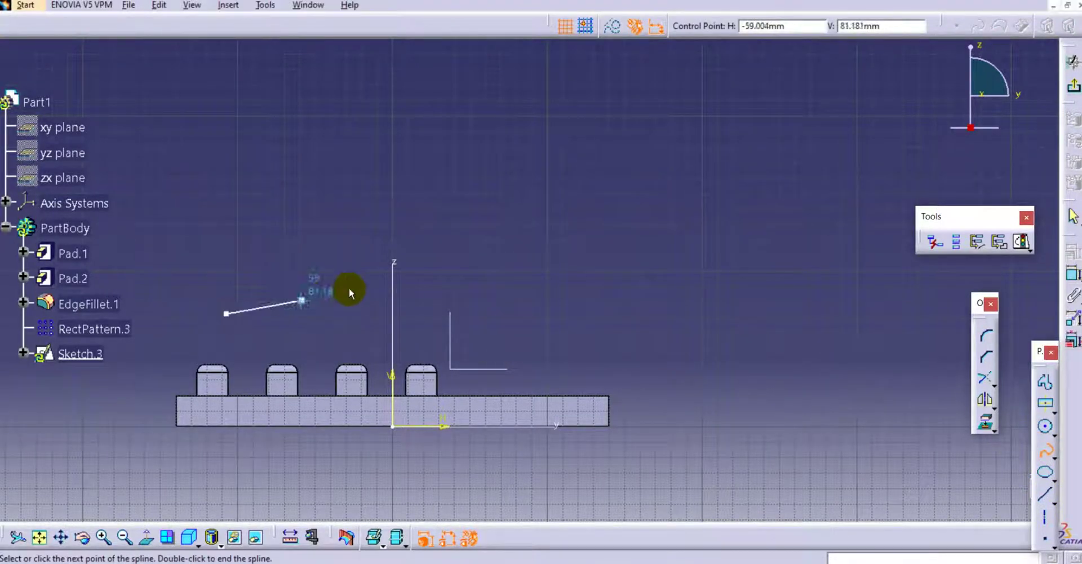
left_click(356, 287)
left_click(425, 311)
left_click(468, 327)
left_click(523, 294)
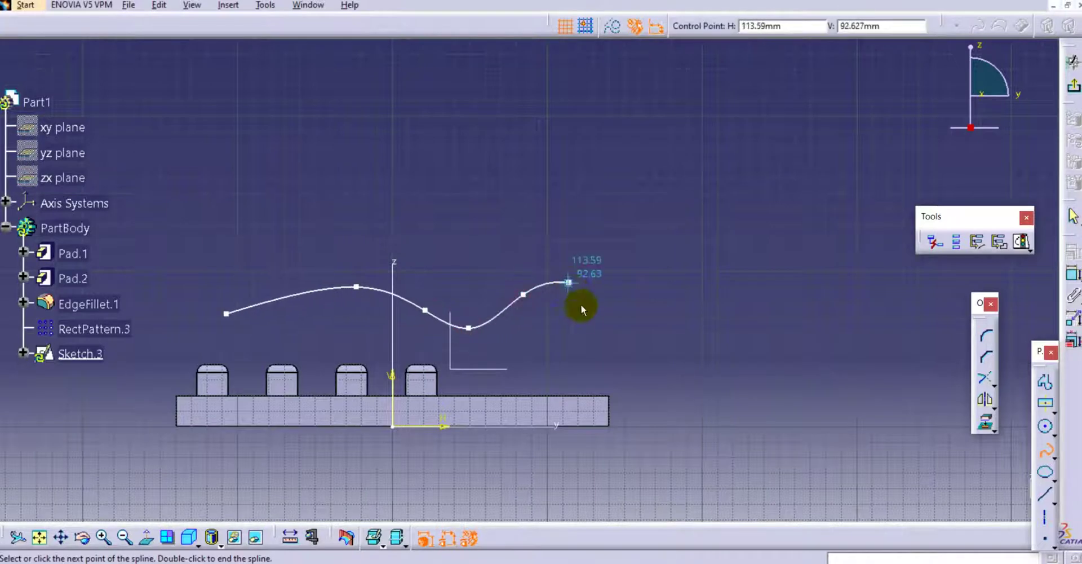
double_click(637, 328)
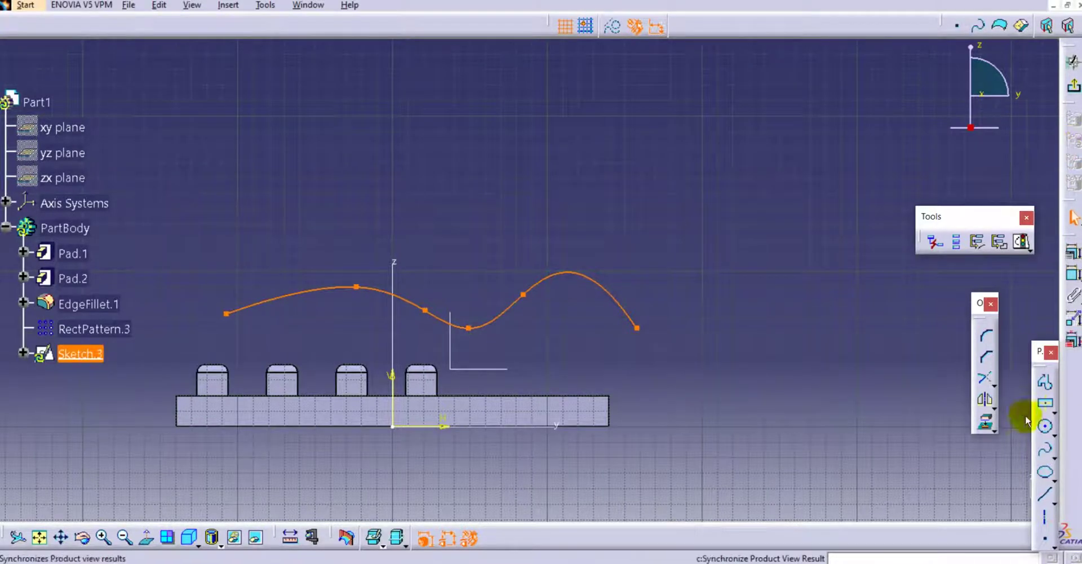
left_click(872, 402)
- Close the spline with a vertical line at each end and a horizontal line about 265 mm long above it, and finish the sketch
left_click(1046, 383)
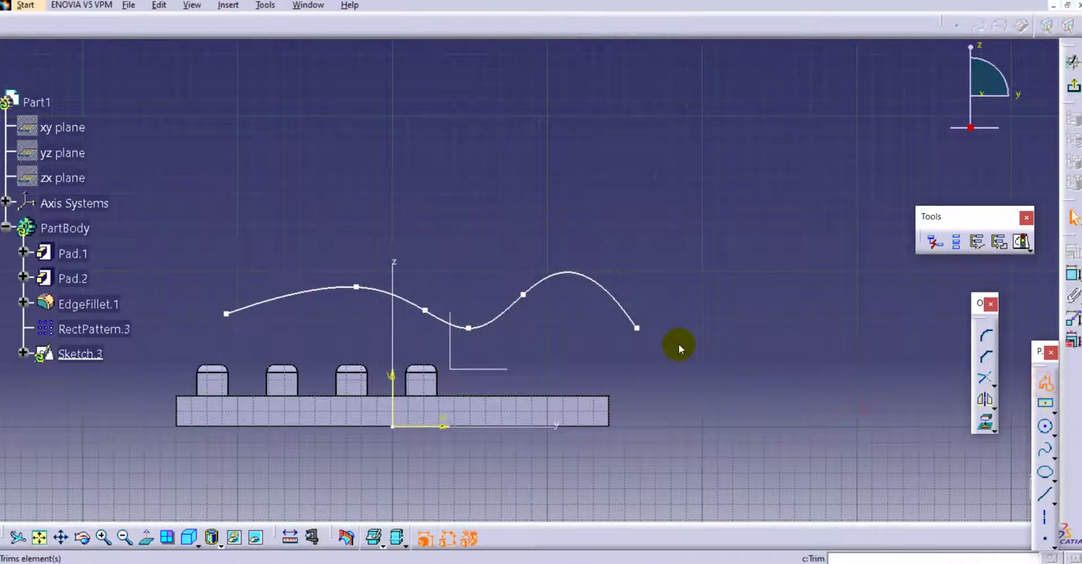
left_click(638, 328)
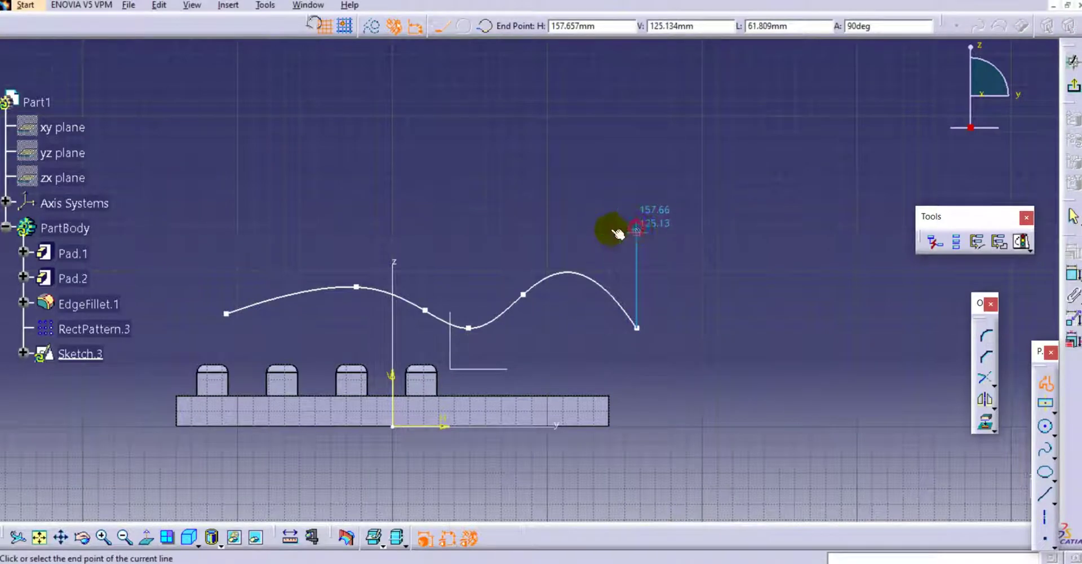
left_click(618, 232)
left_click(225, 256)
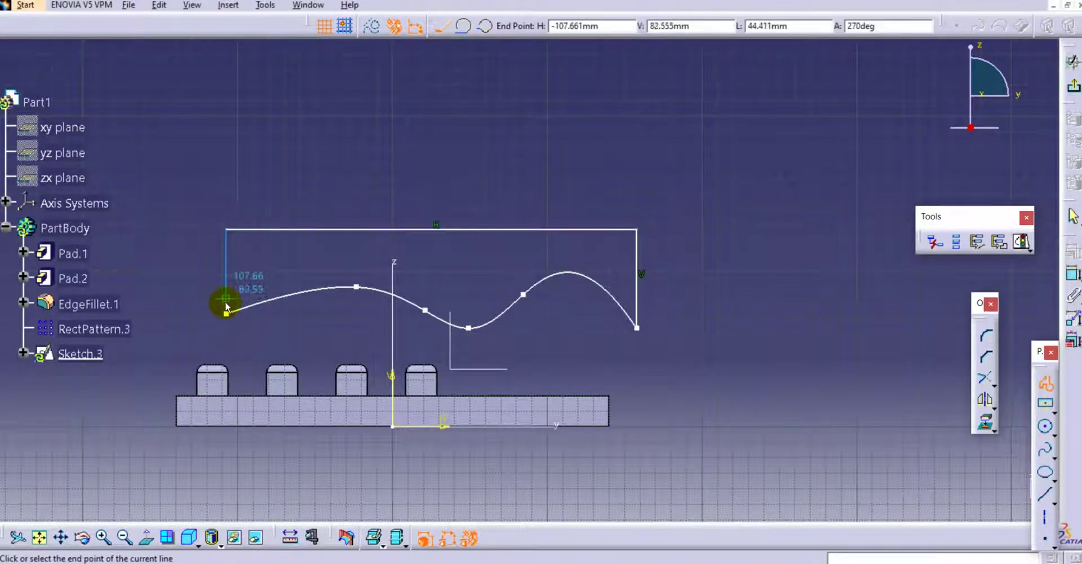
left_click(227, 316)
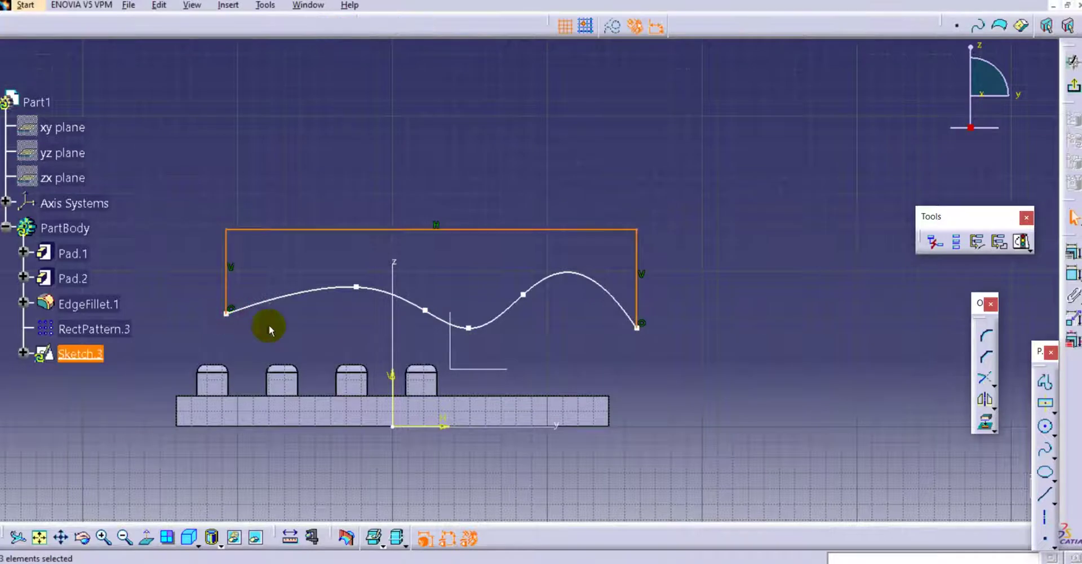
left_click(1074, 86)
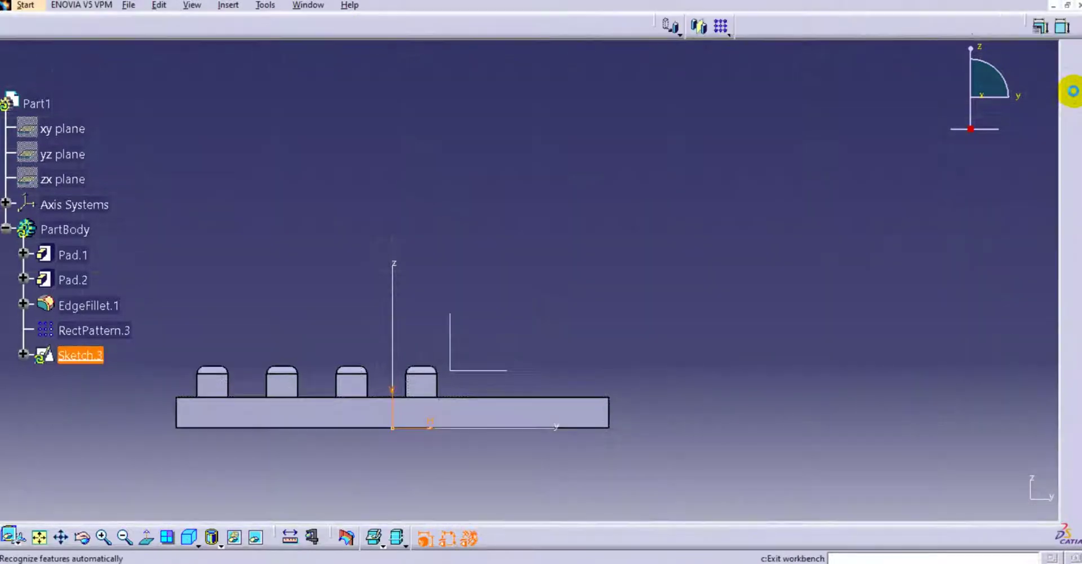
- Extrude the closed wavy profile with Pad, using a 100 mm length and mirrored extent
left_click(1073, 136)
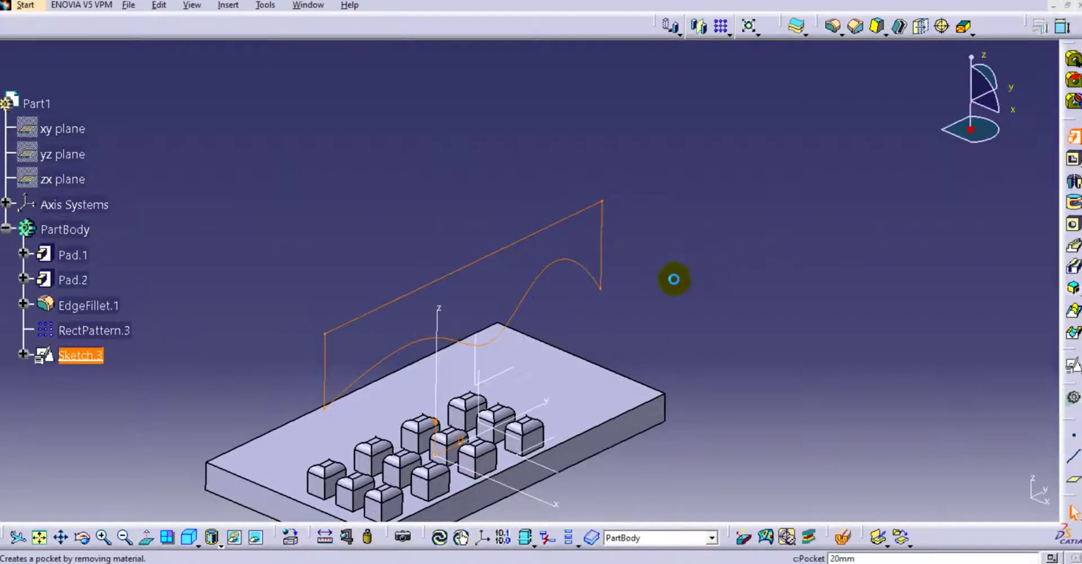
left_click(752, 396)
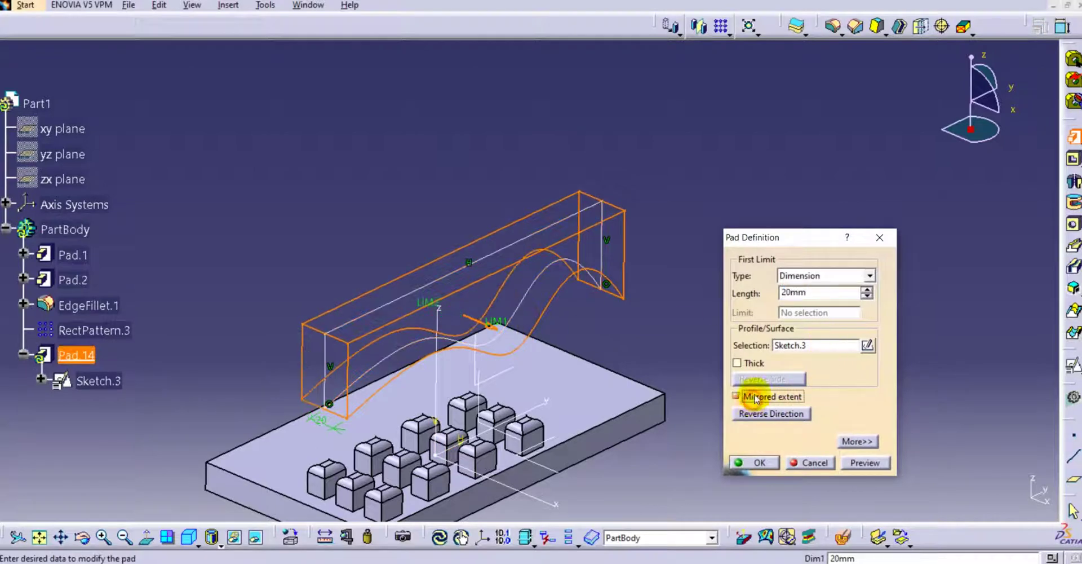
left_click_drag(830, 294, 779, 292)
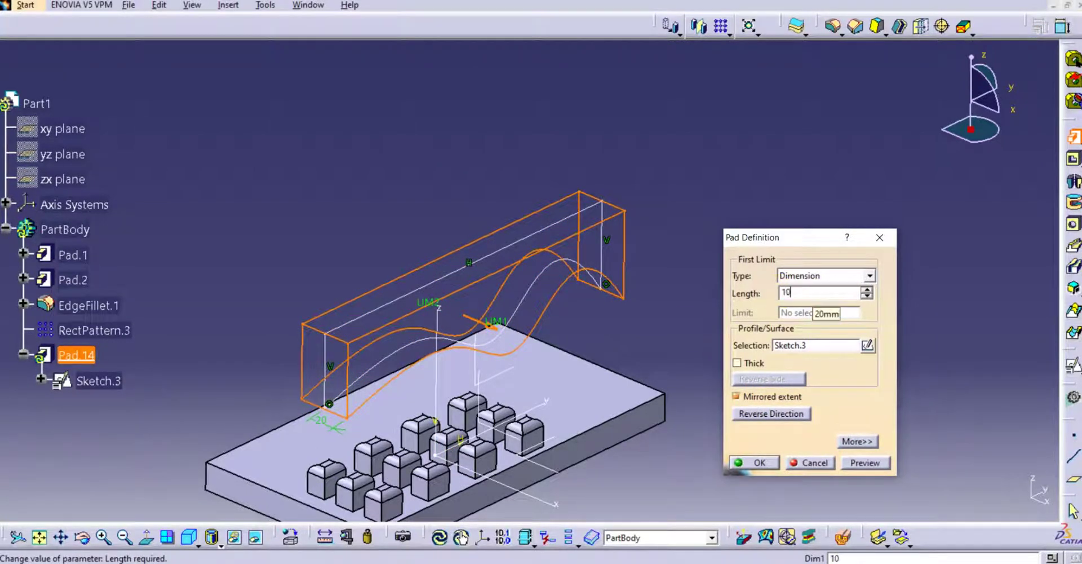
key("Return")
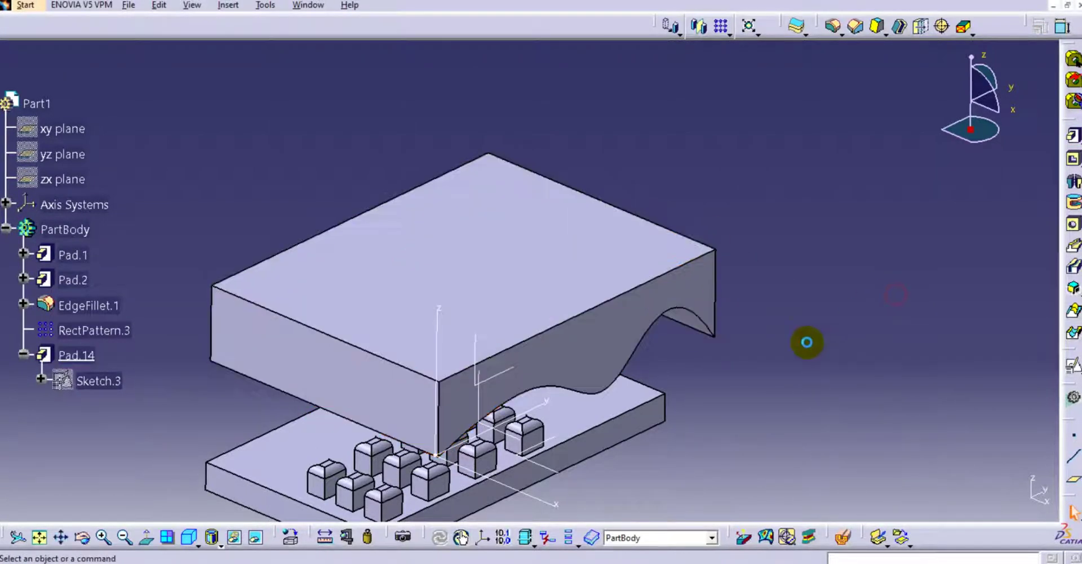
- Create a positioned sketch on the plate's upper face with Reverse H and Swap enabled
middle_click_drag(808, 342, 483, 428)
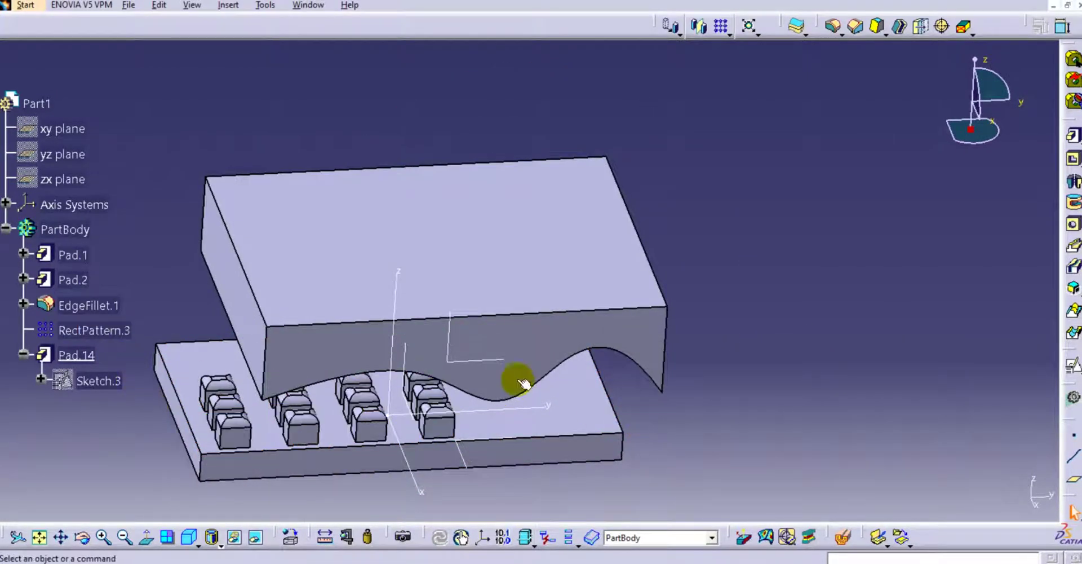
middle_click_drag(525, 383, 540, 344)
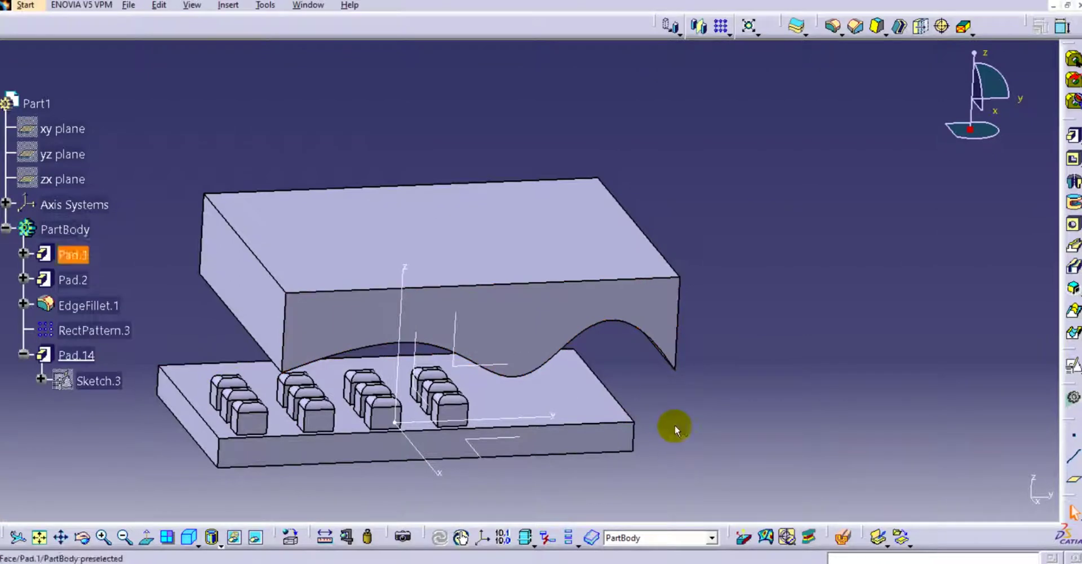
left_click(1070, 381)
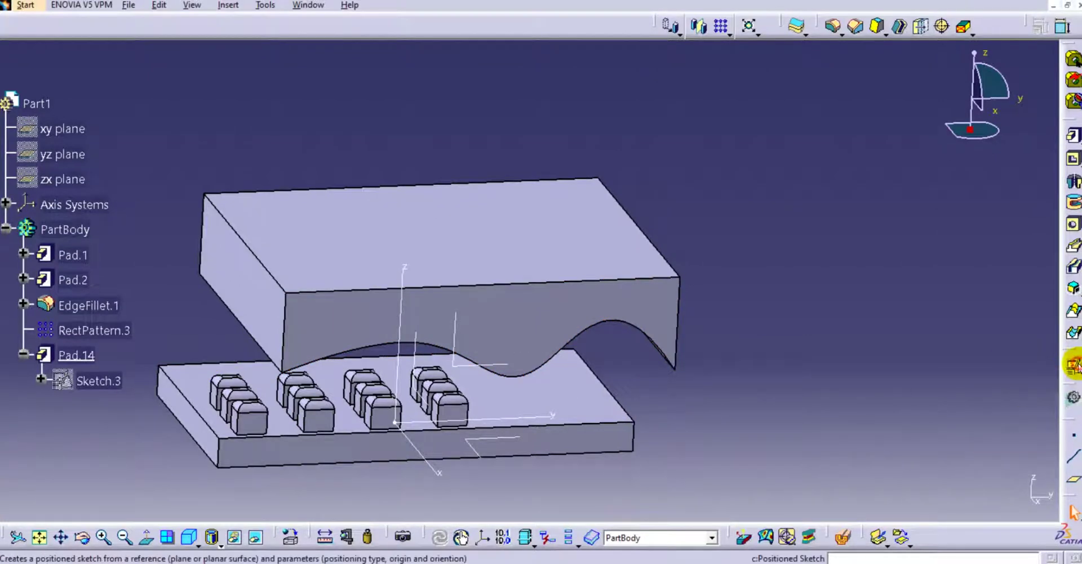
left_click(1075, 367)
left_click(582, 446)
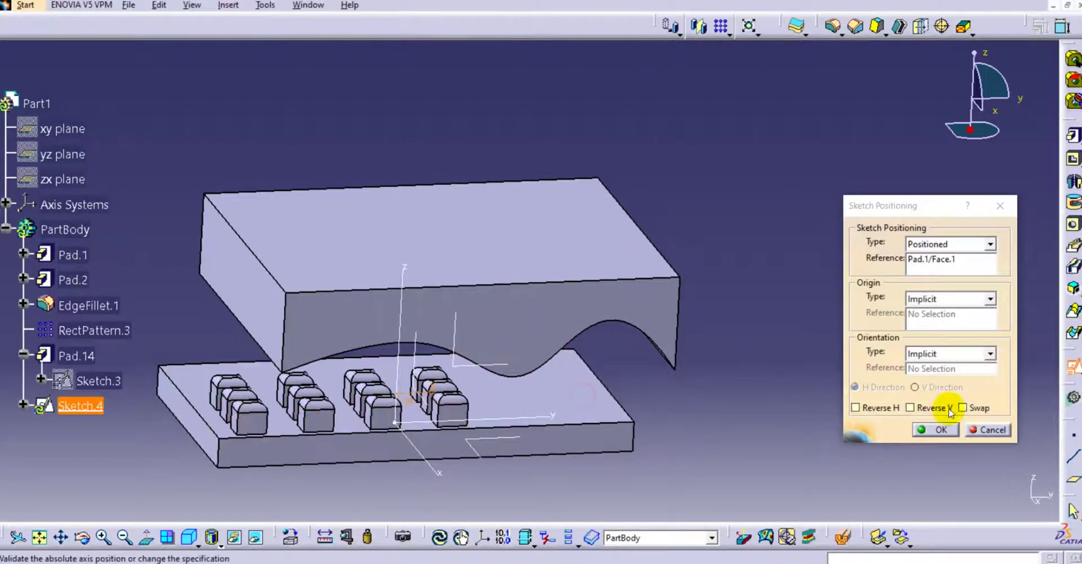
left_click(871, 410)
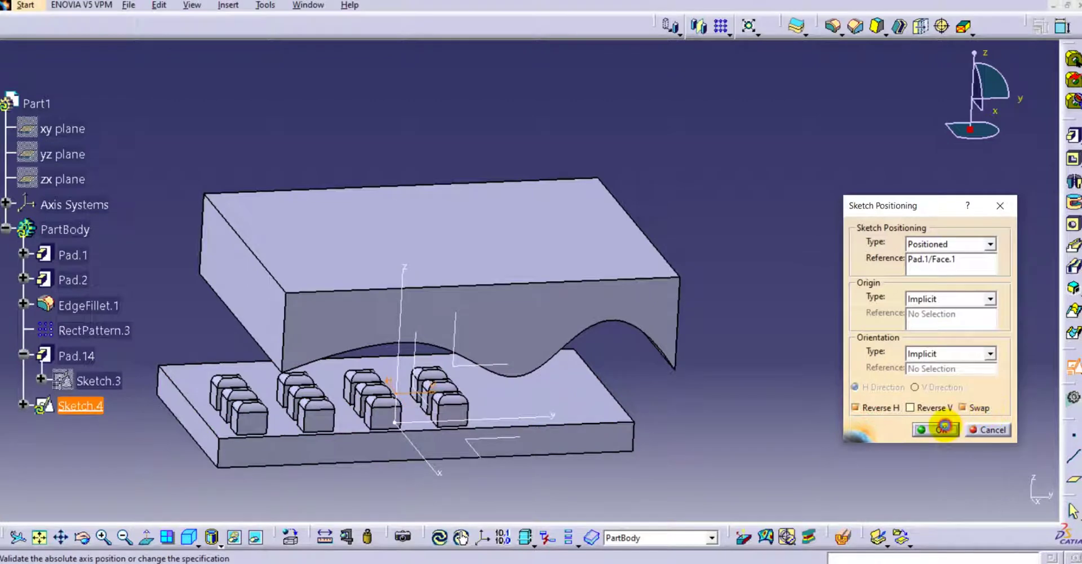
left_click(936, 429)
- Sketch a circle on the free end of the plate beyond the rows of blocks and exit the sketch
middle_click_drag(748, 429, 795, 222)
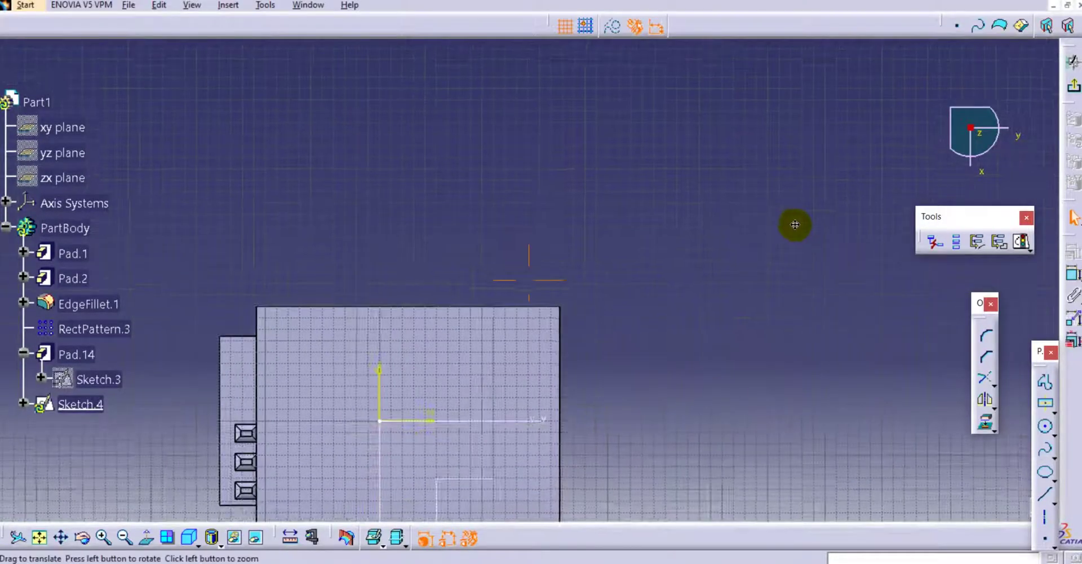
left_click(1047, 428)
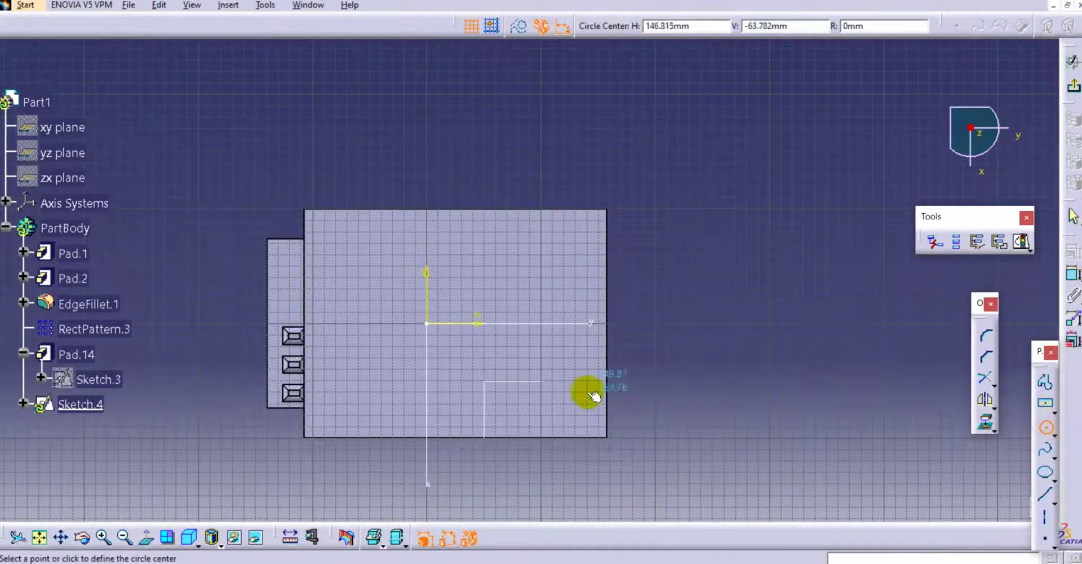
left_click(553, 381)
left_click(562, 396)
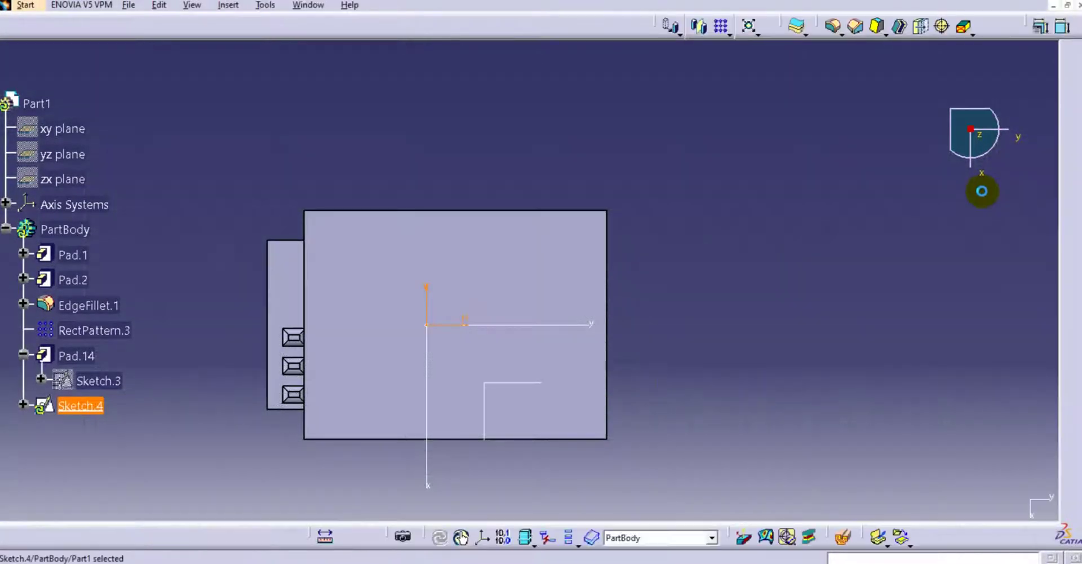
- Extrude the circle with Pad, limited Up to next so that it reaches the wavy underside of the upper block
middle_click_drag(877, 254, 887, 311)
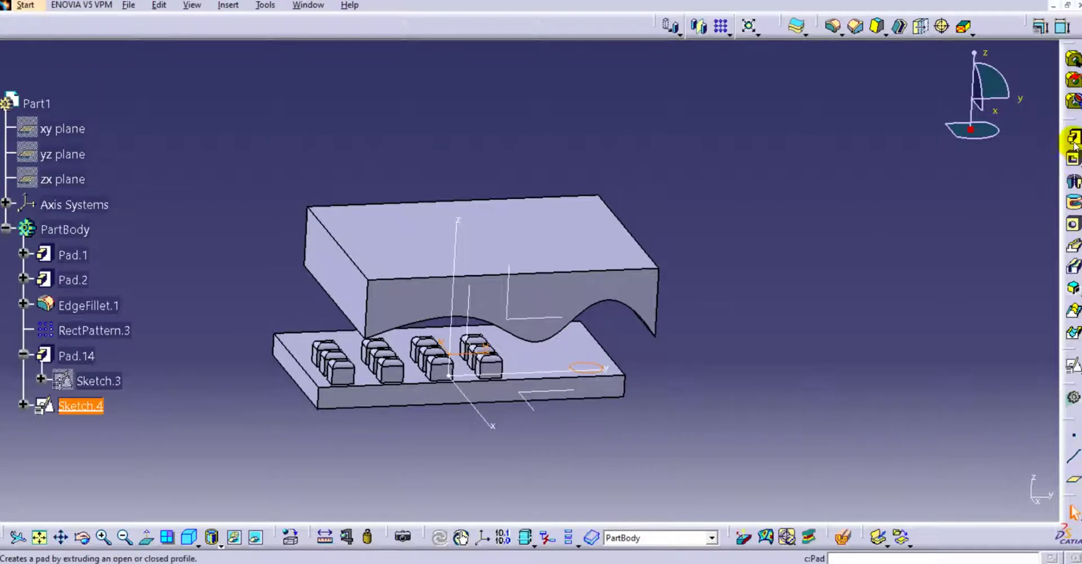
left_click(1074, 144)
middle_click_drag(611, 363, 586, 347)
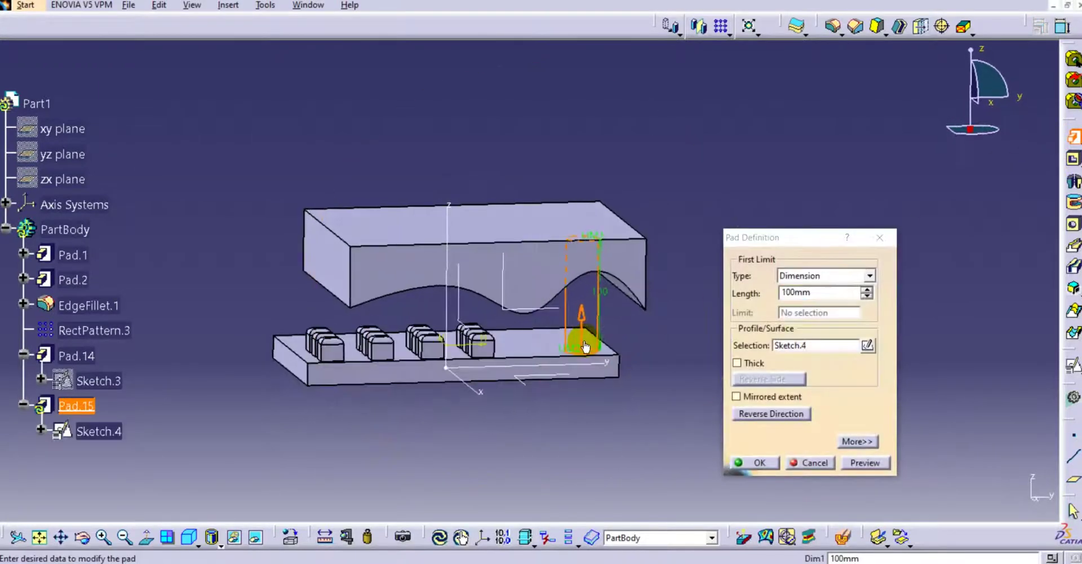
left_click(816, 275)
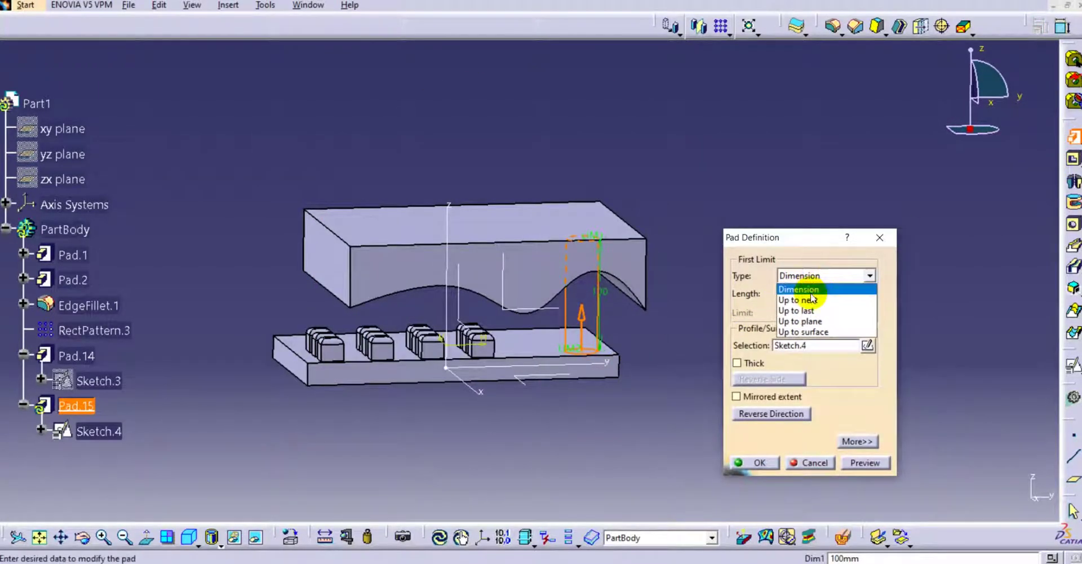
left_click(810, 296)
middle_click_drag(580, 386, 573, 326)
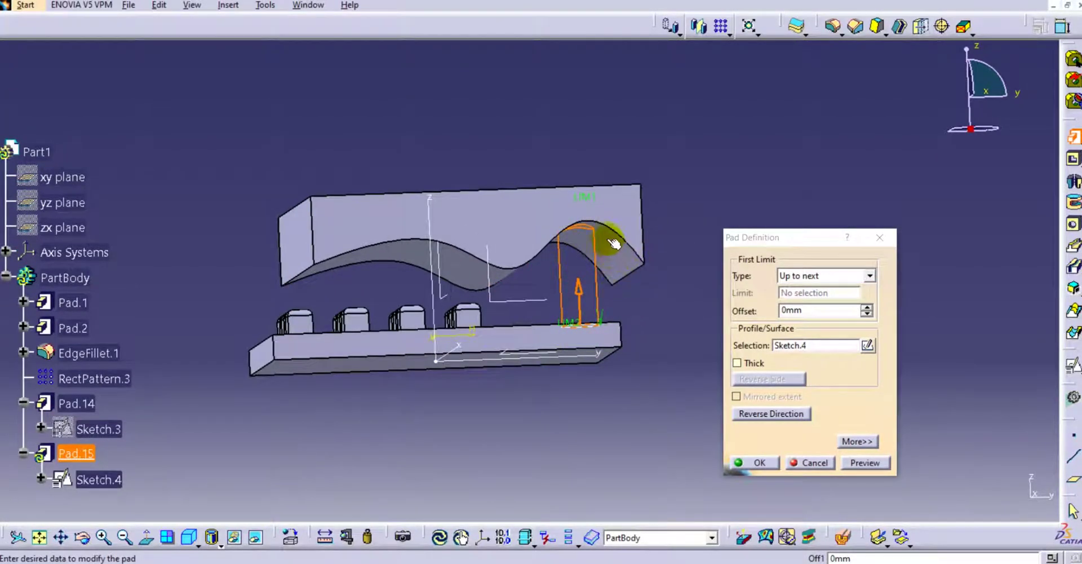
left_click(743, 465)
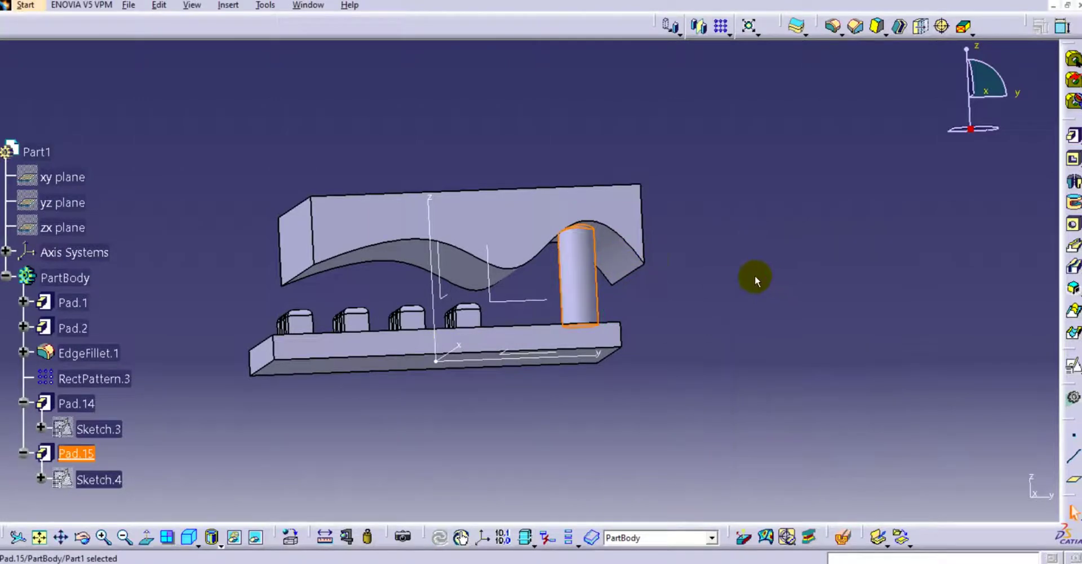
- Start a rectangular pattern of the cylinder along the plate's long edge, reversed so the copies run toward the blocks
middle_click_drag(679, 254, 529, 251)
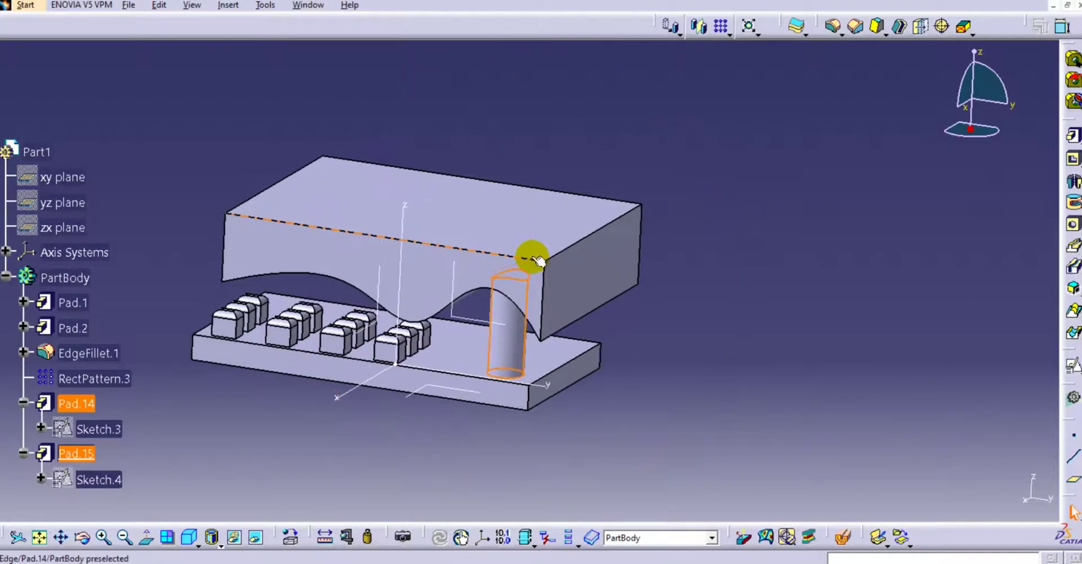
left_click(722, 28)
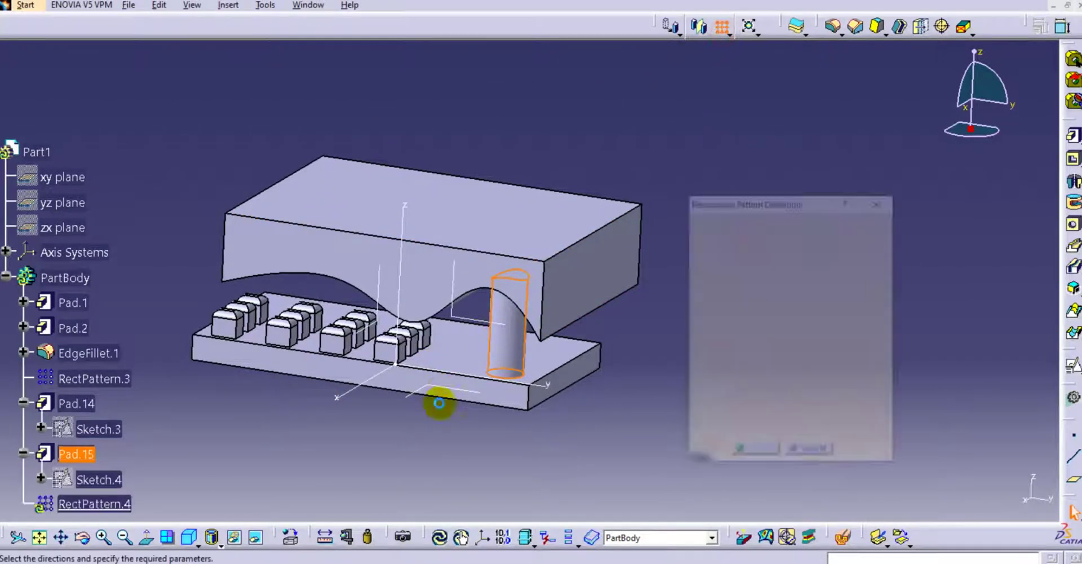
middle_click_drag(415, 406, 435, 368)
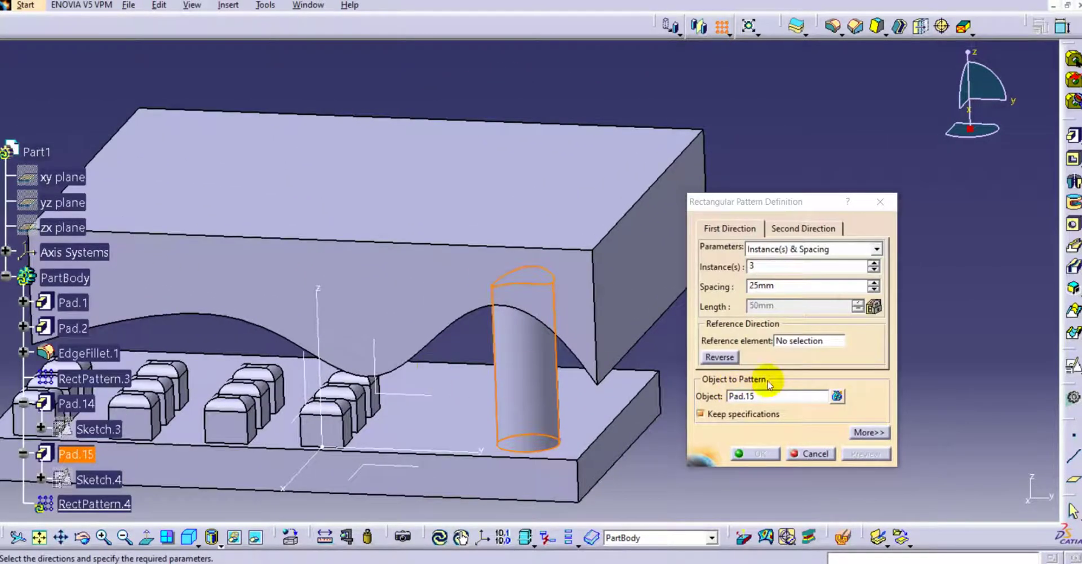
left_click(808, 340)
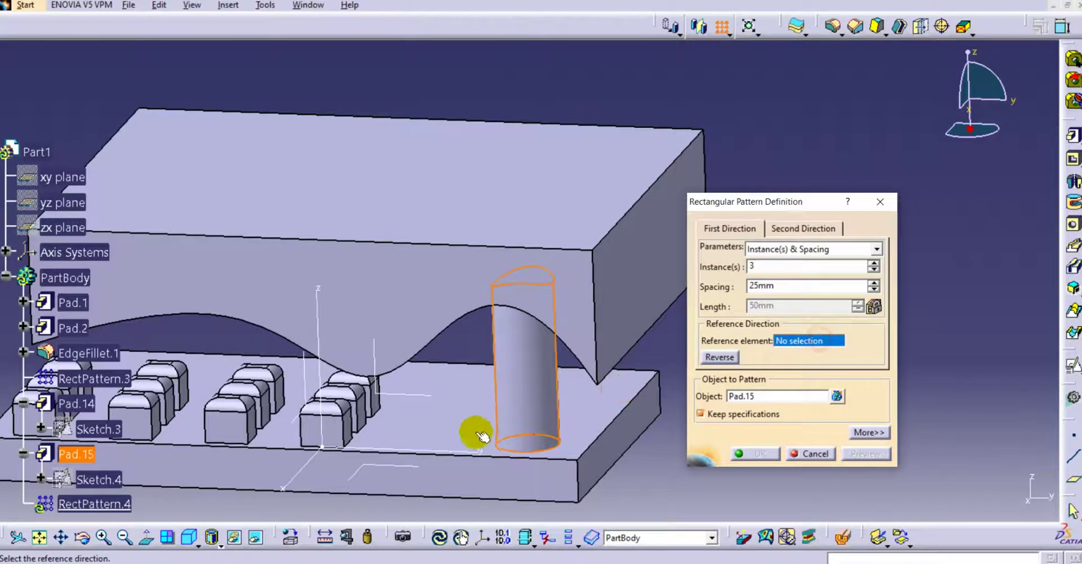
left_click(496, 458)
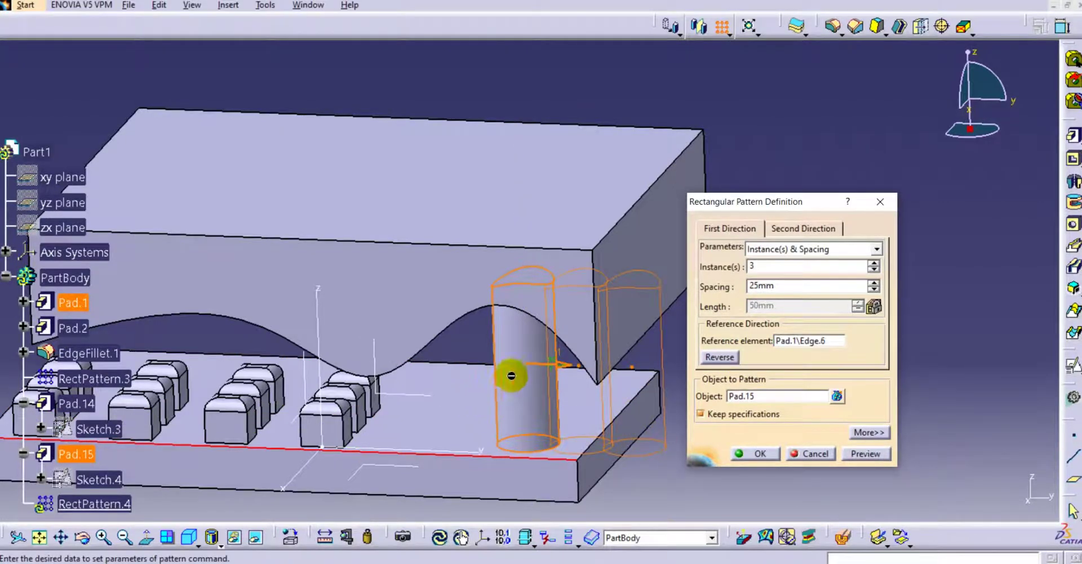
middle_click_drag(511, 375, 531, 306)
left_click(715, 356)
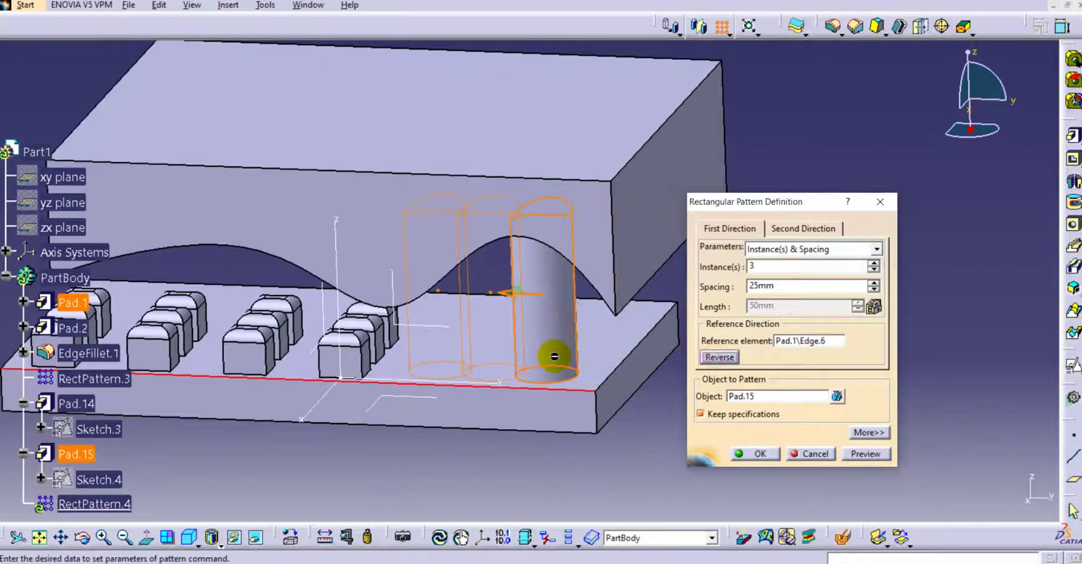
- Set the pattern's first direction to 2 instances with 35 mm spacing, then preview and apply the pattern
left_click(776, 267)
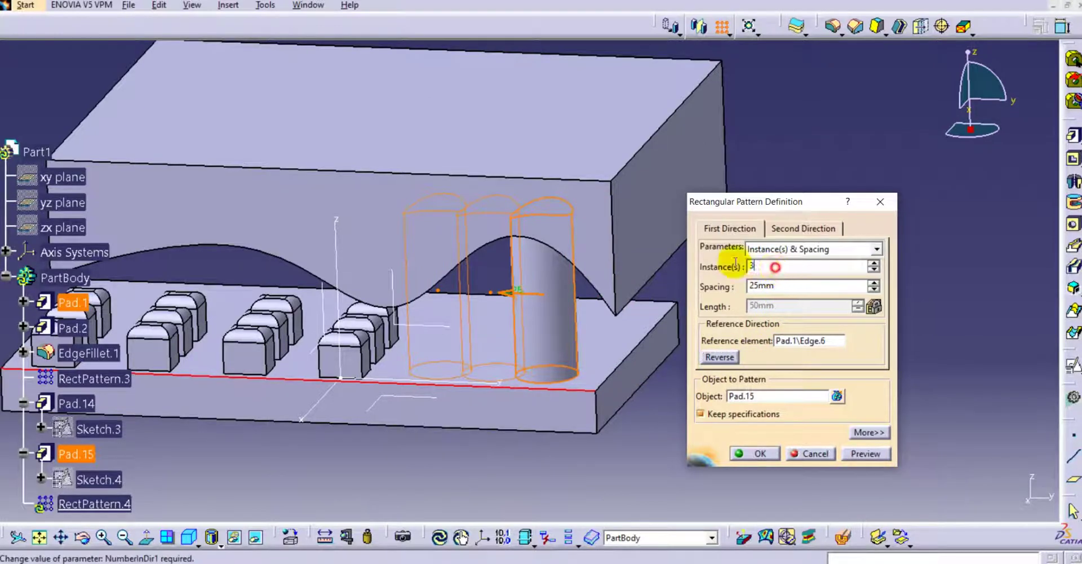
left_click_drag(802, 287, 715, 274)
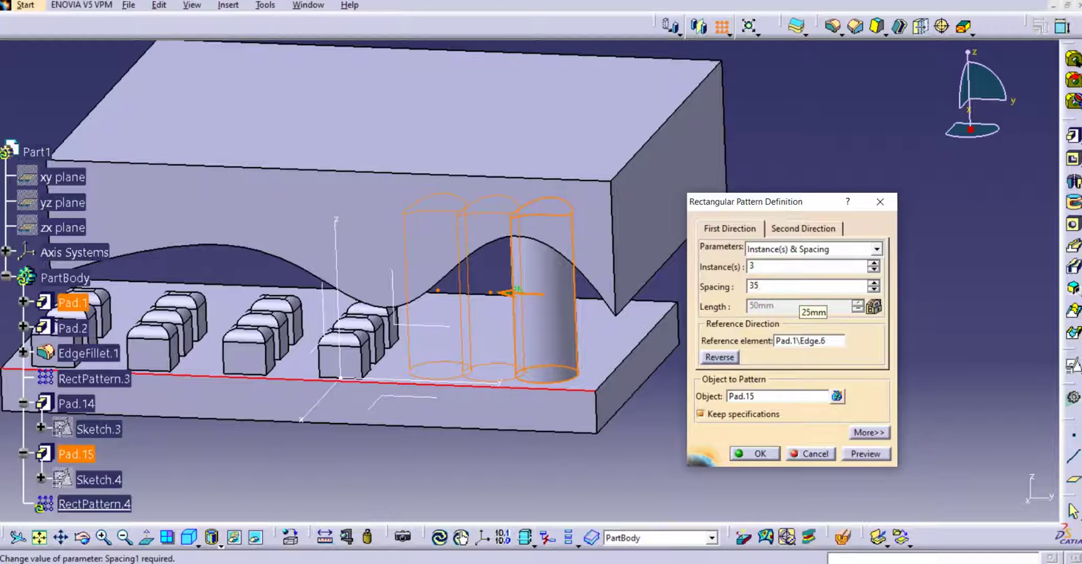
left_click_drag(789, 267, 699, 266)
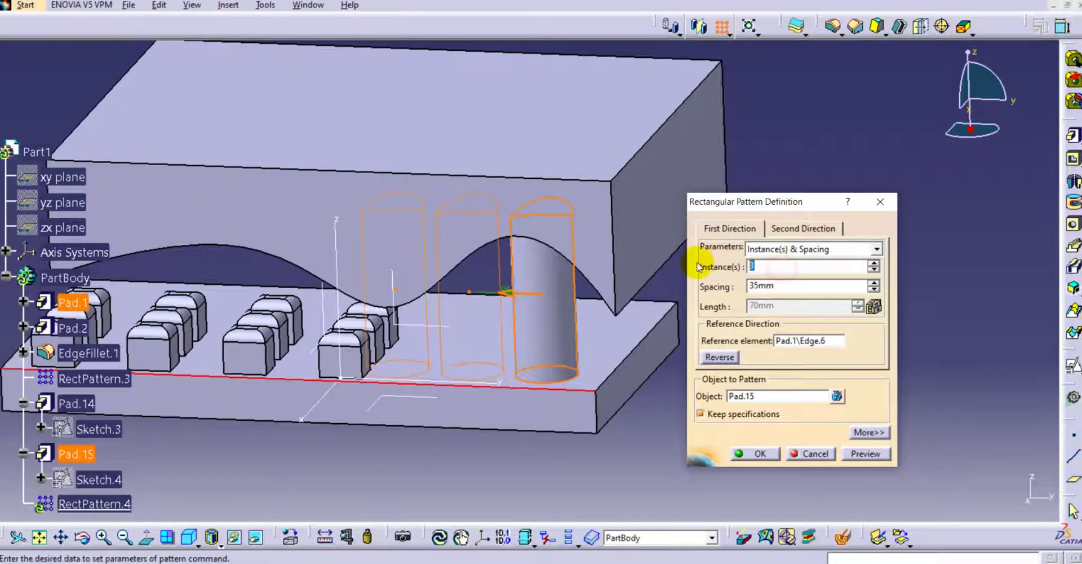
left_click(763, 285)
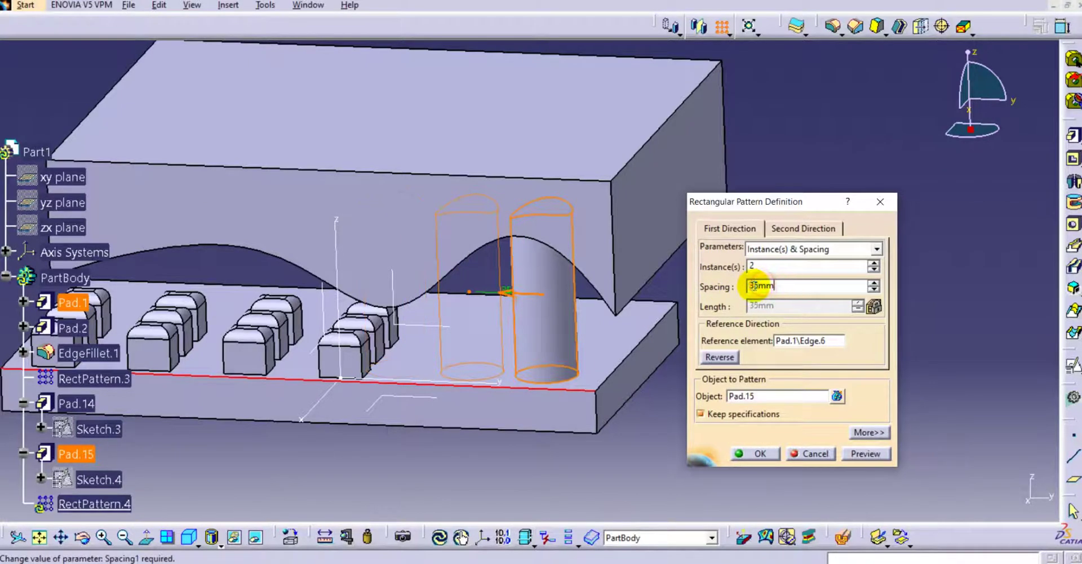
middle_click_drag(314, 376, 345, 360)
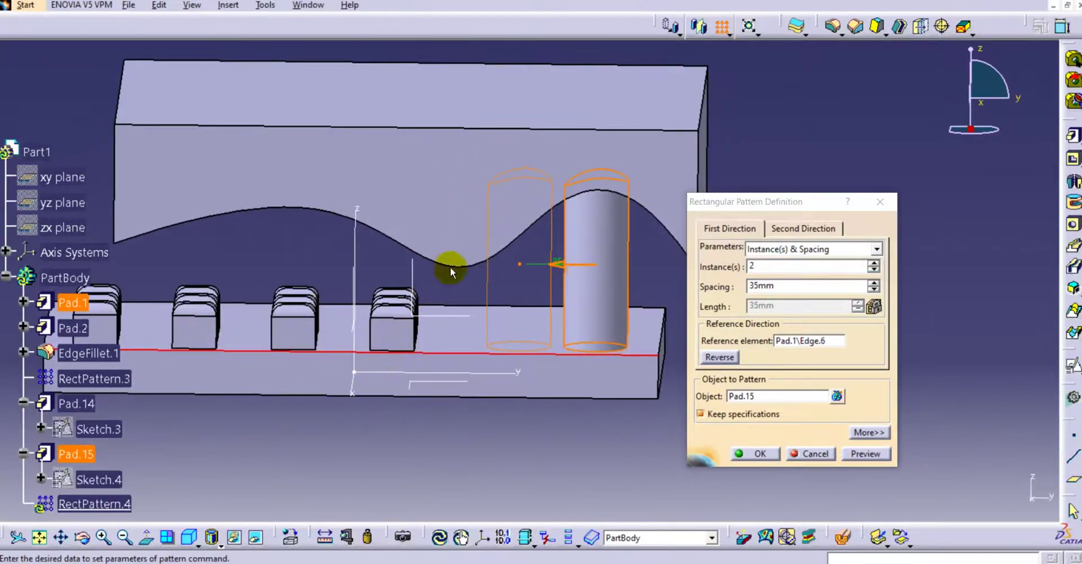
middle_click_drag(451, 265, 483, 264)
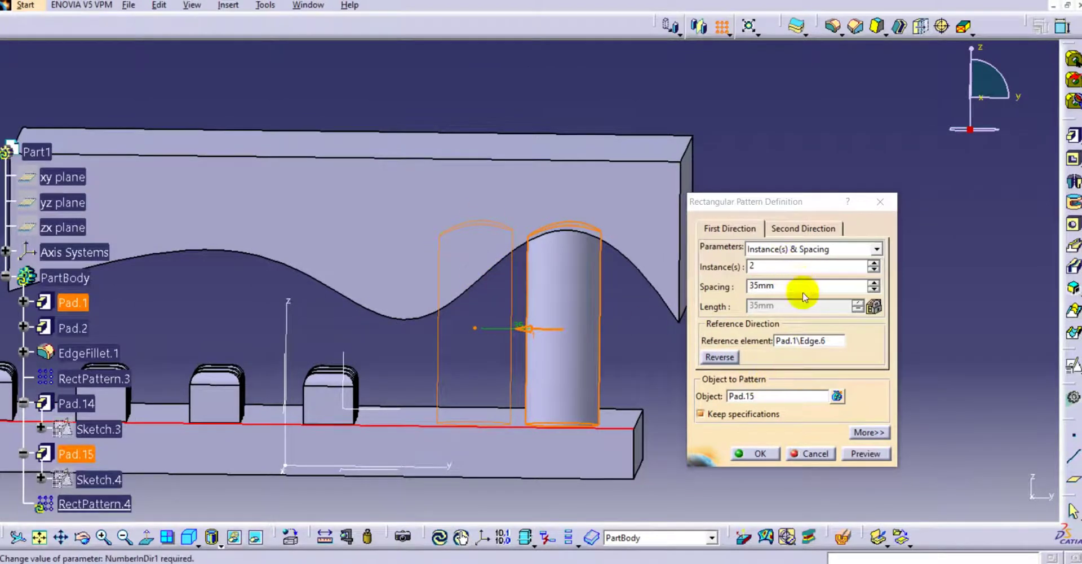
left_click(869, 432)
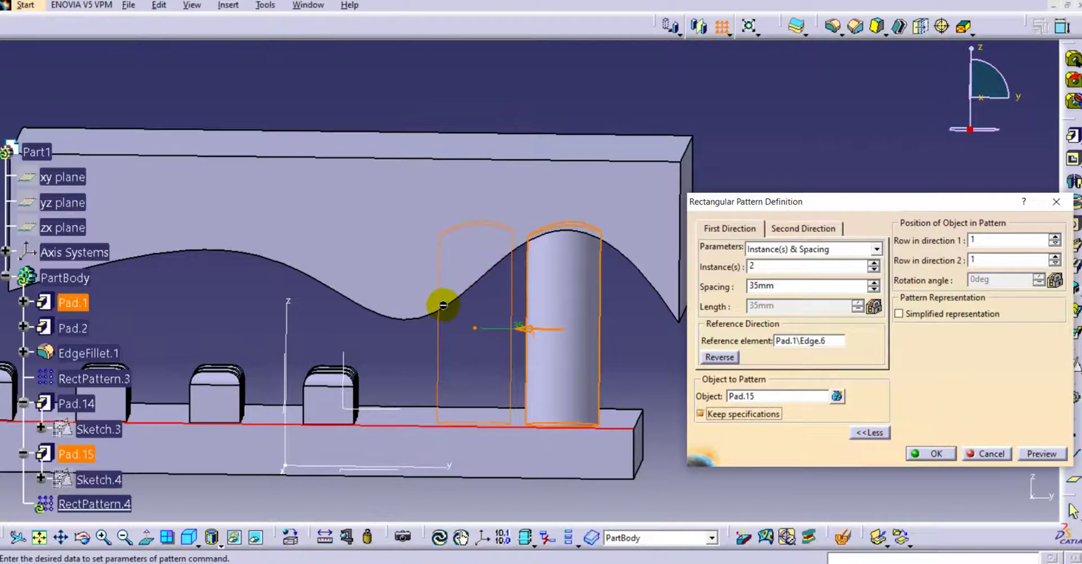
left_click(1039, 452)
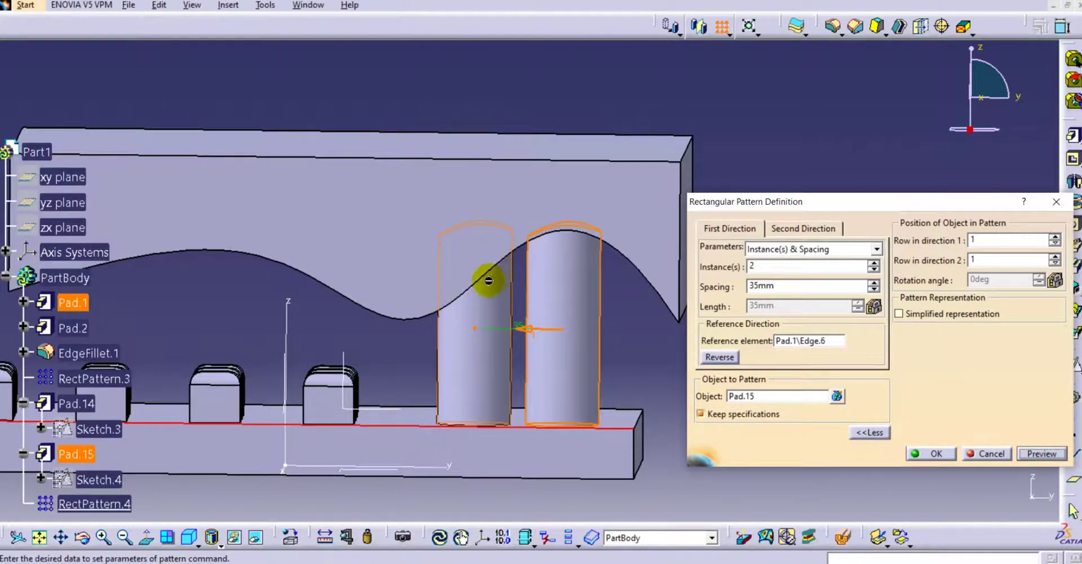
left_click(933, 453)
- Examine how the patterned cylinder's top meets the wavy underside of the upper block compared with the original cylinder
left_click(796, 299)
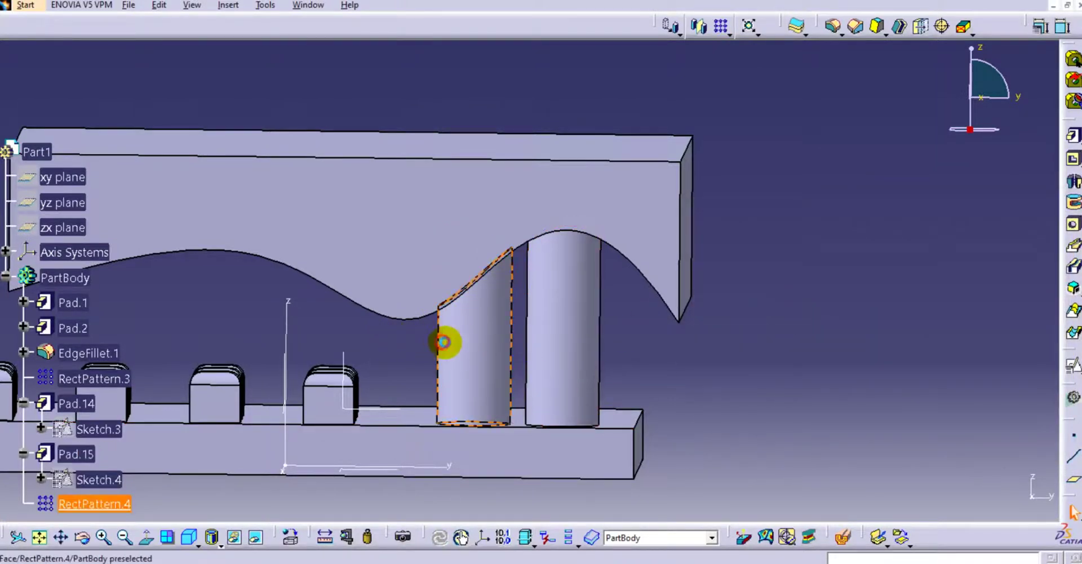
left_click(447, 339)
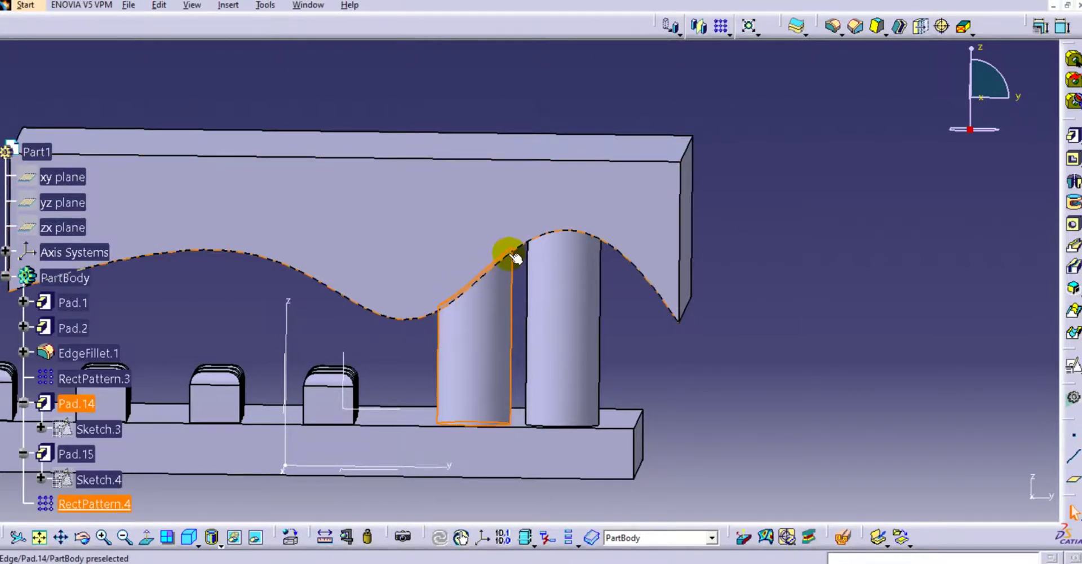
left_click(565, 302)
left_click(682, 346)
middle_click_drag(448, 292, 510, 277)
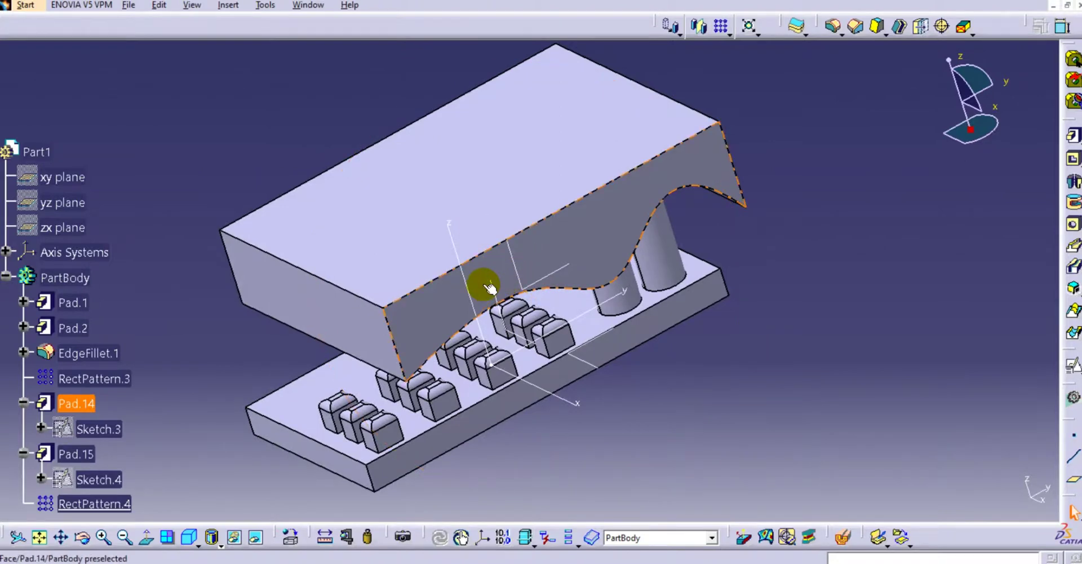